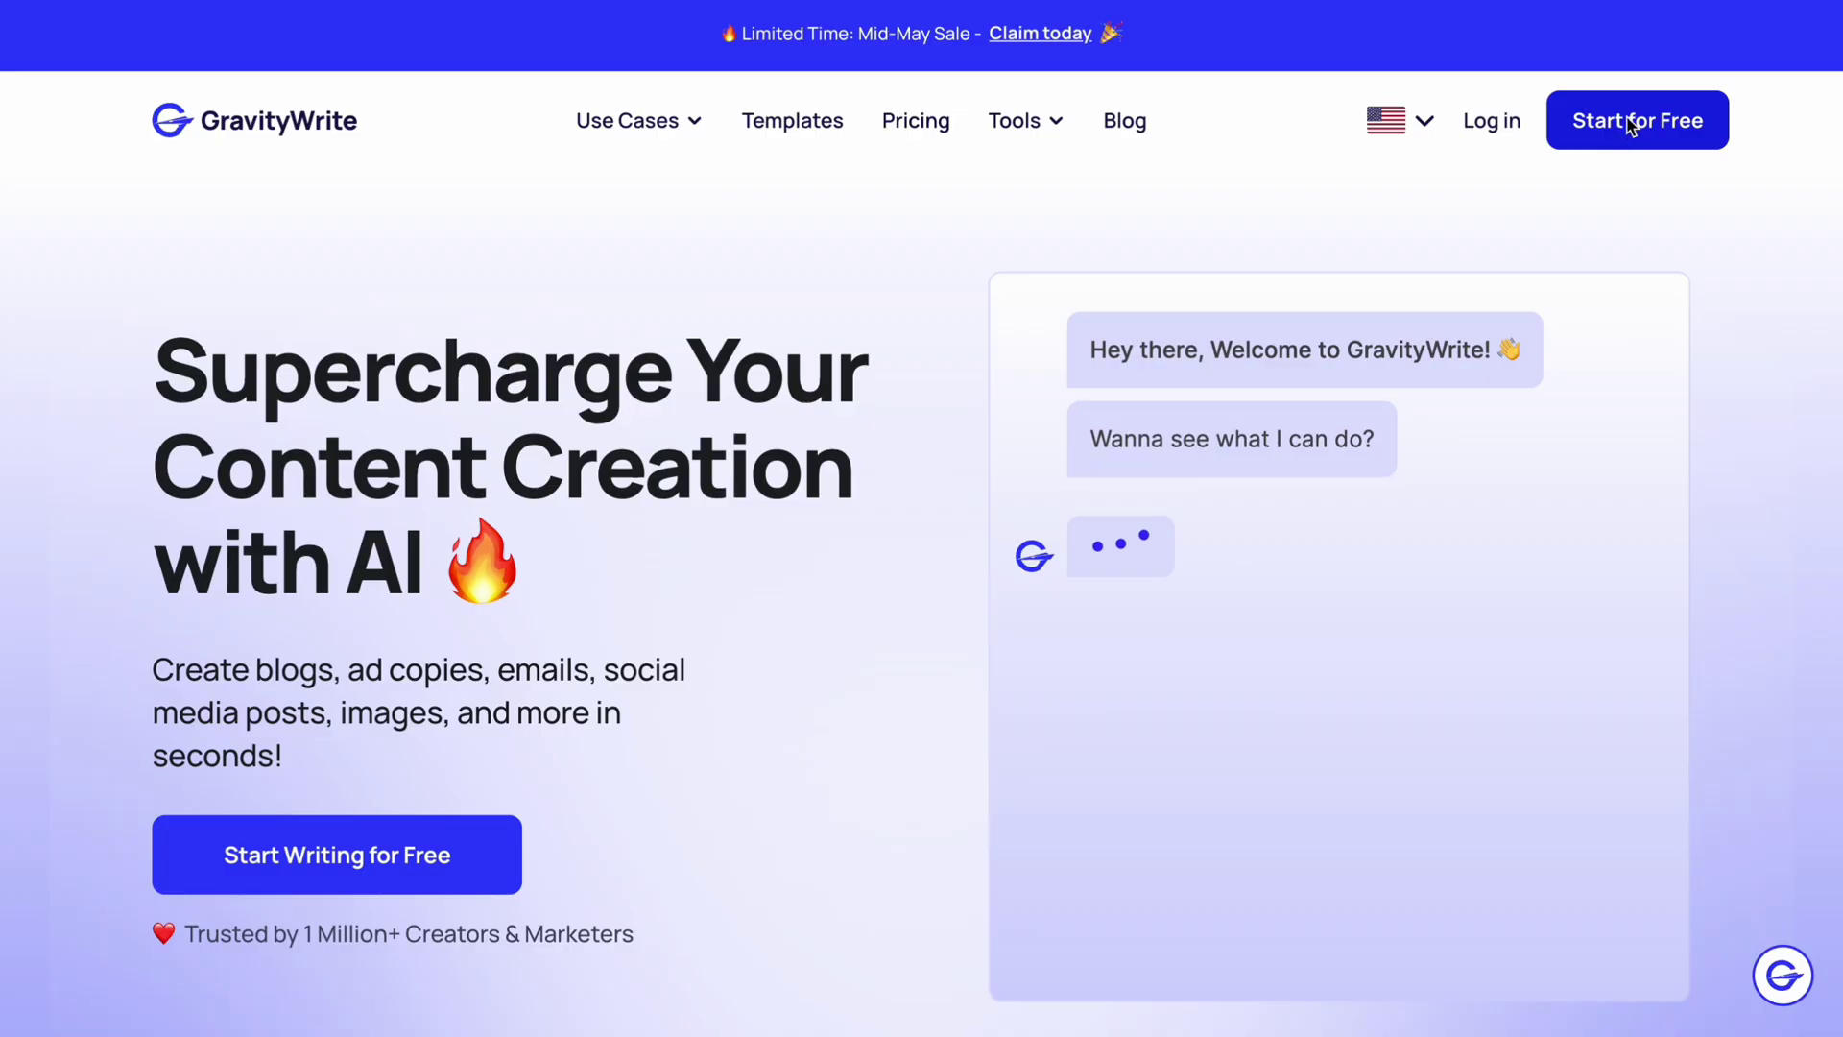
- Start using GravityWrite for free and open the Logo Design Ideas tool in the Image Prompts category
{"action": "left_click", "coordinate": [1629, 123]}
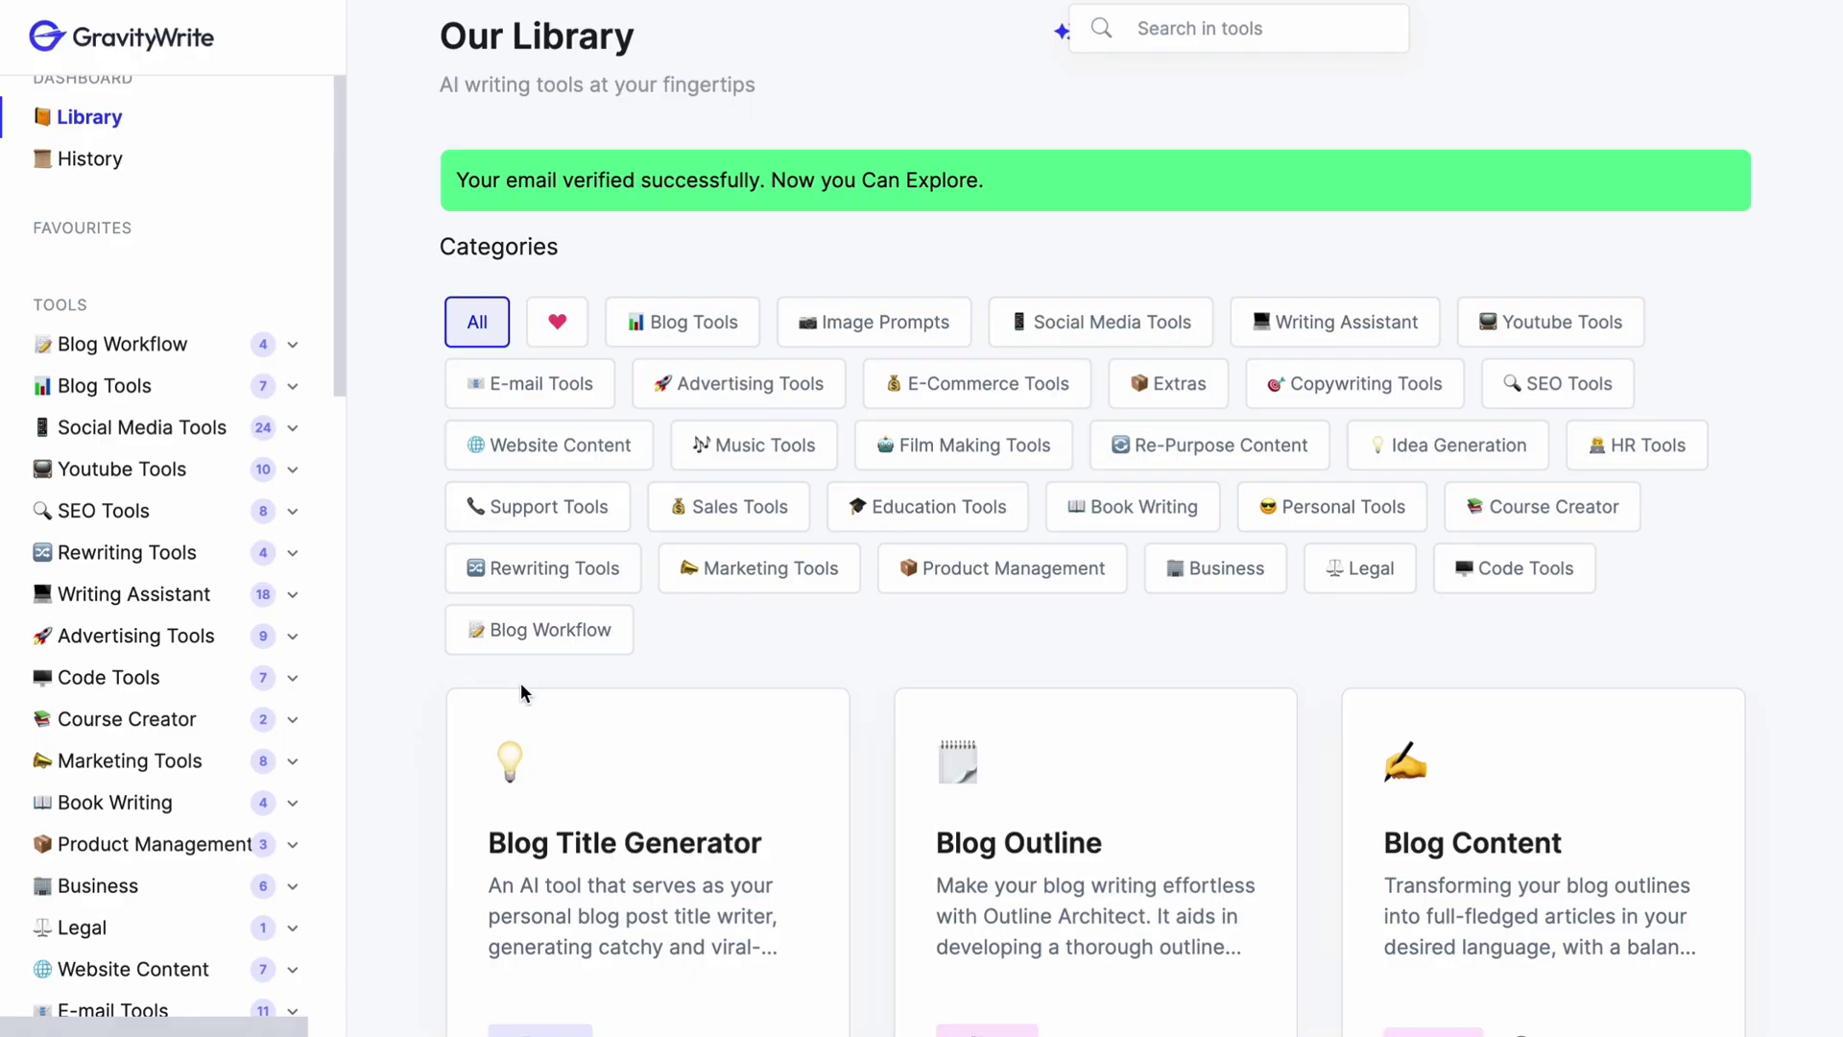
{"action": "scroll", "coordinate": [146, 848], "scroll_direction": "down", "scroll_amount": 5}
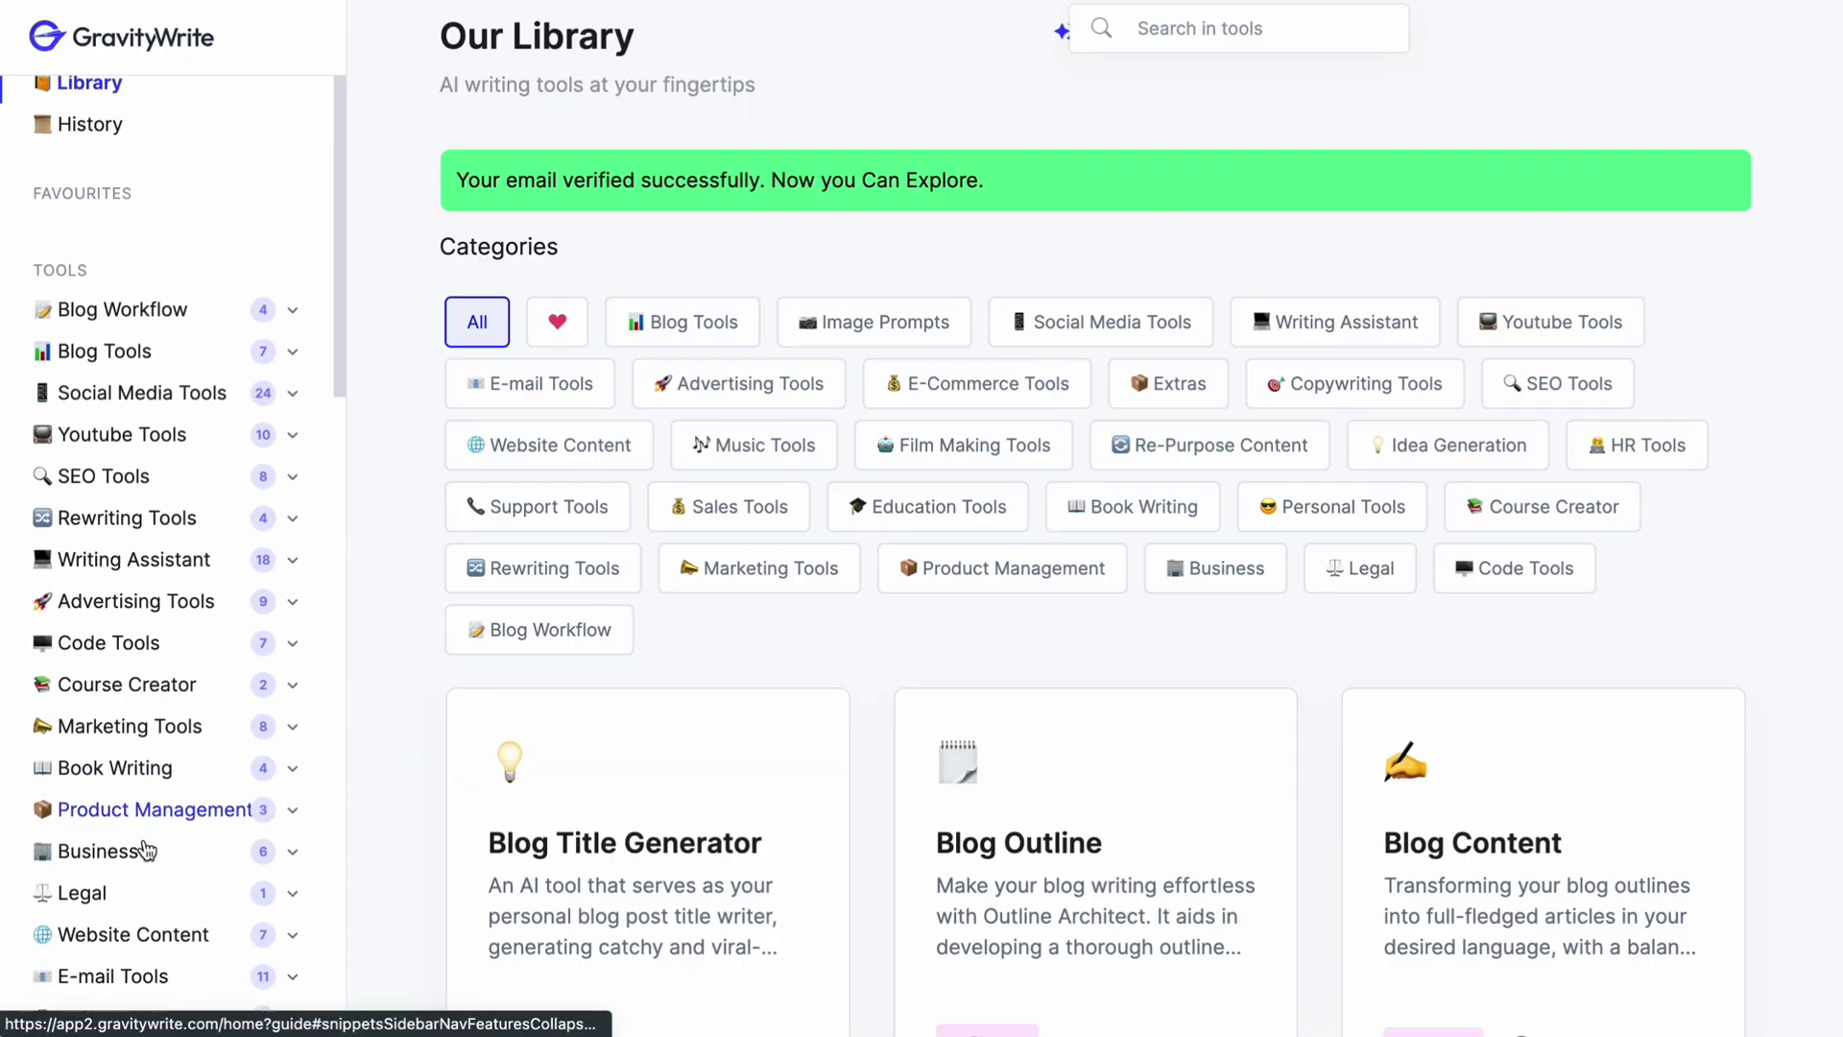
{"action": "scroll", "coordinate": [163, 664], "scroll_direction": "down", "scroll_amount": 2}
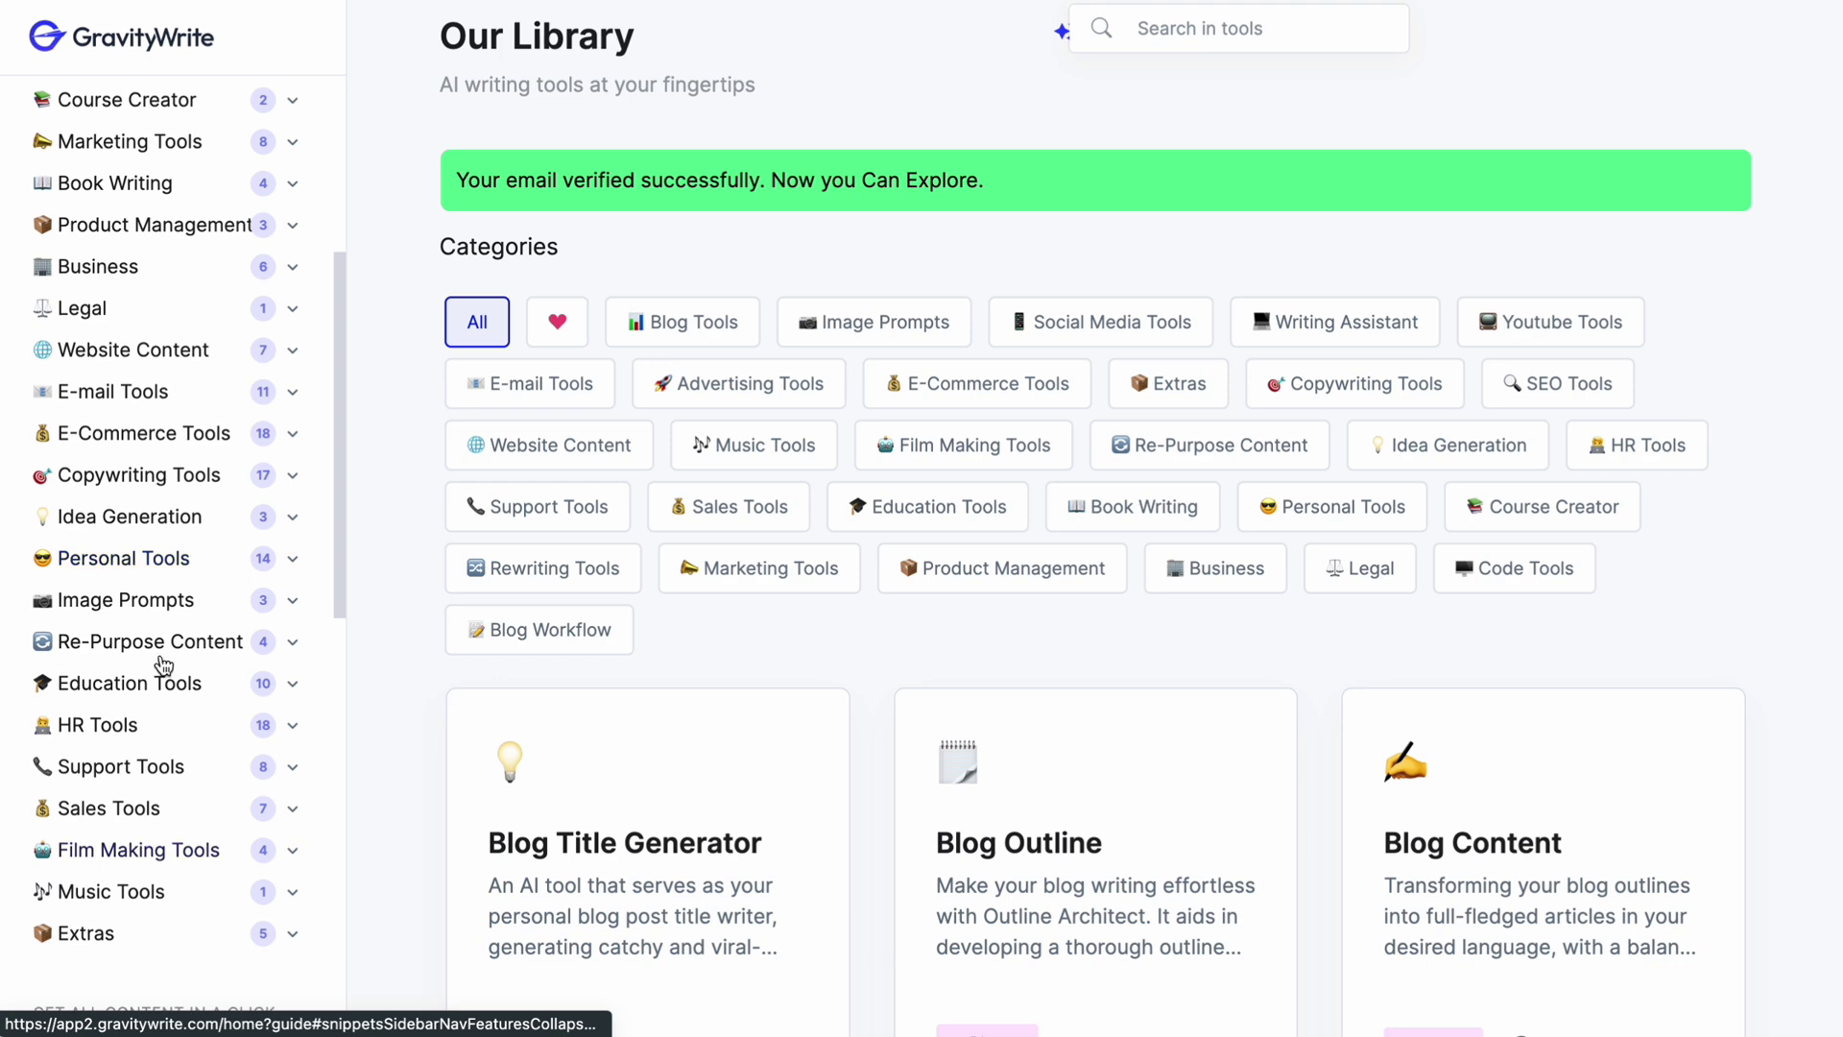
{"action": "left_click", "coordinate": [292, 603]}
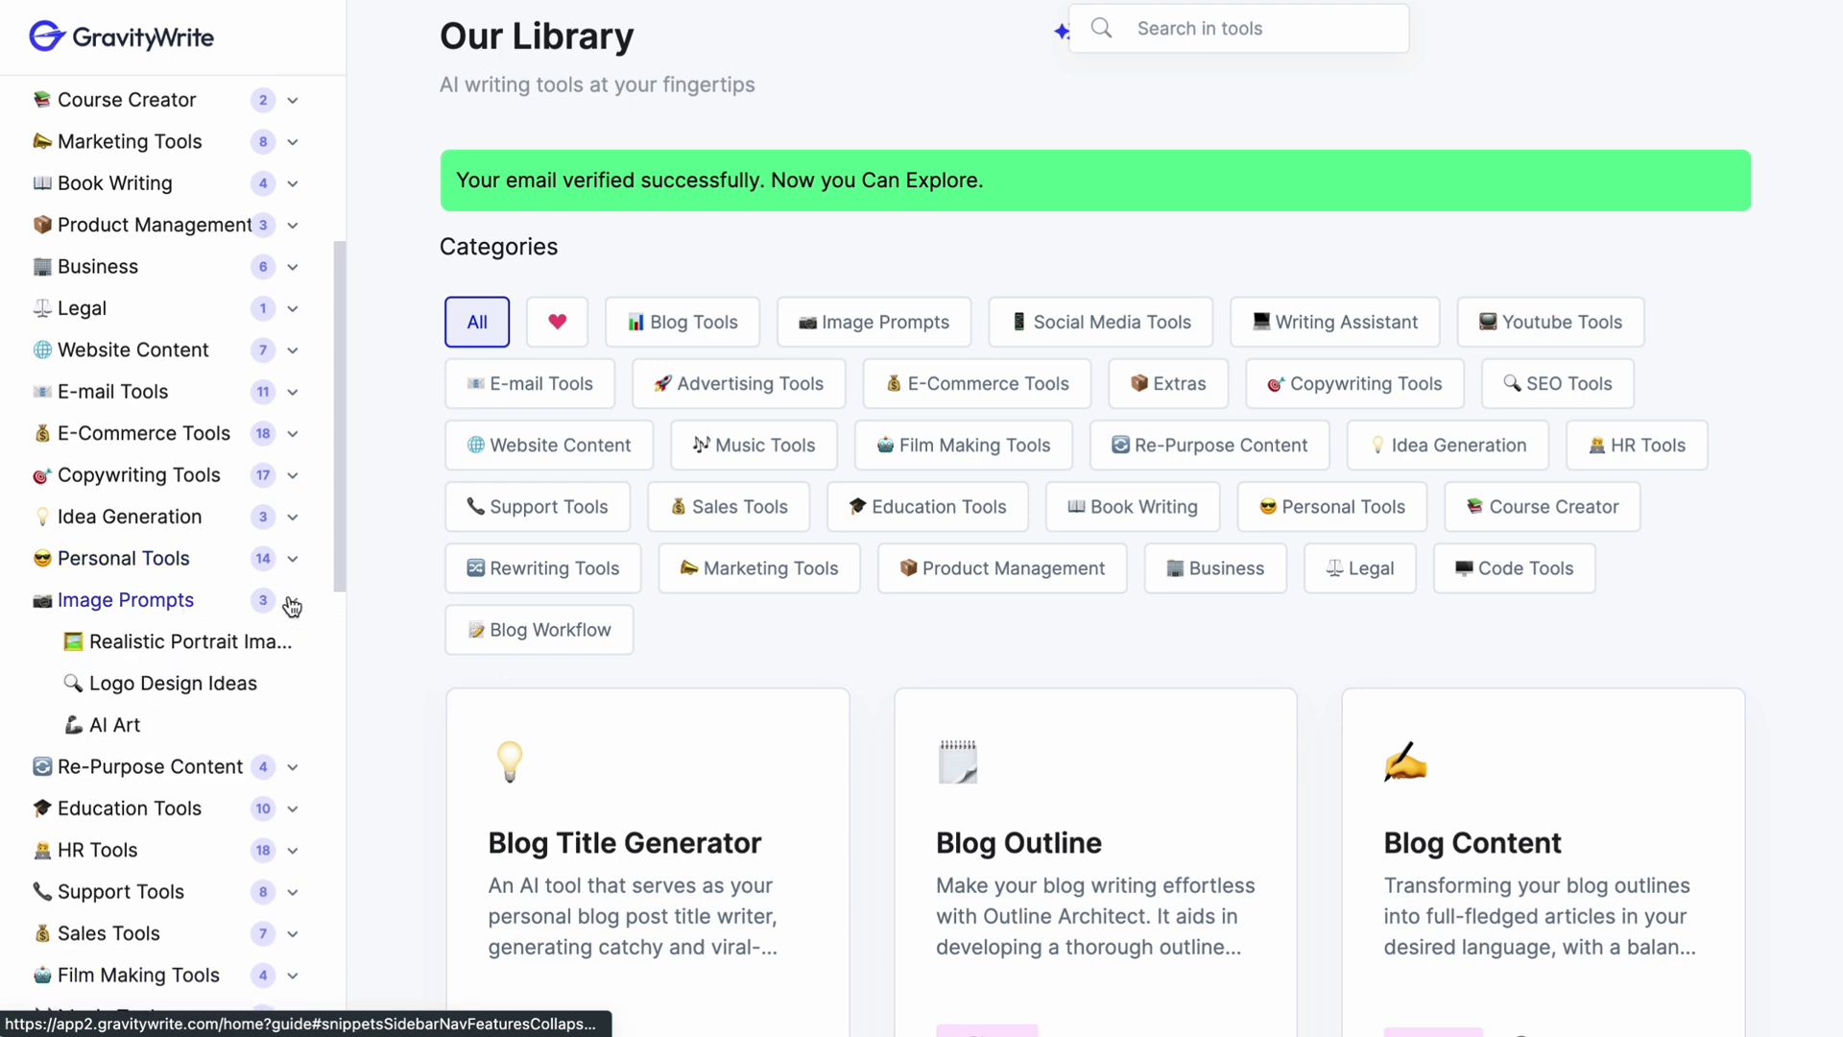
{"action": "left_click", "coordinate": [227, 683]}
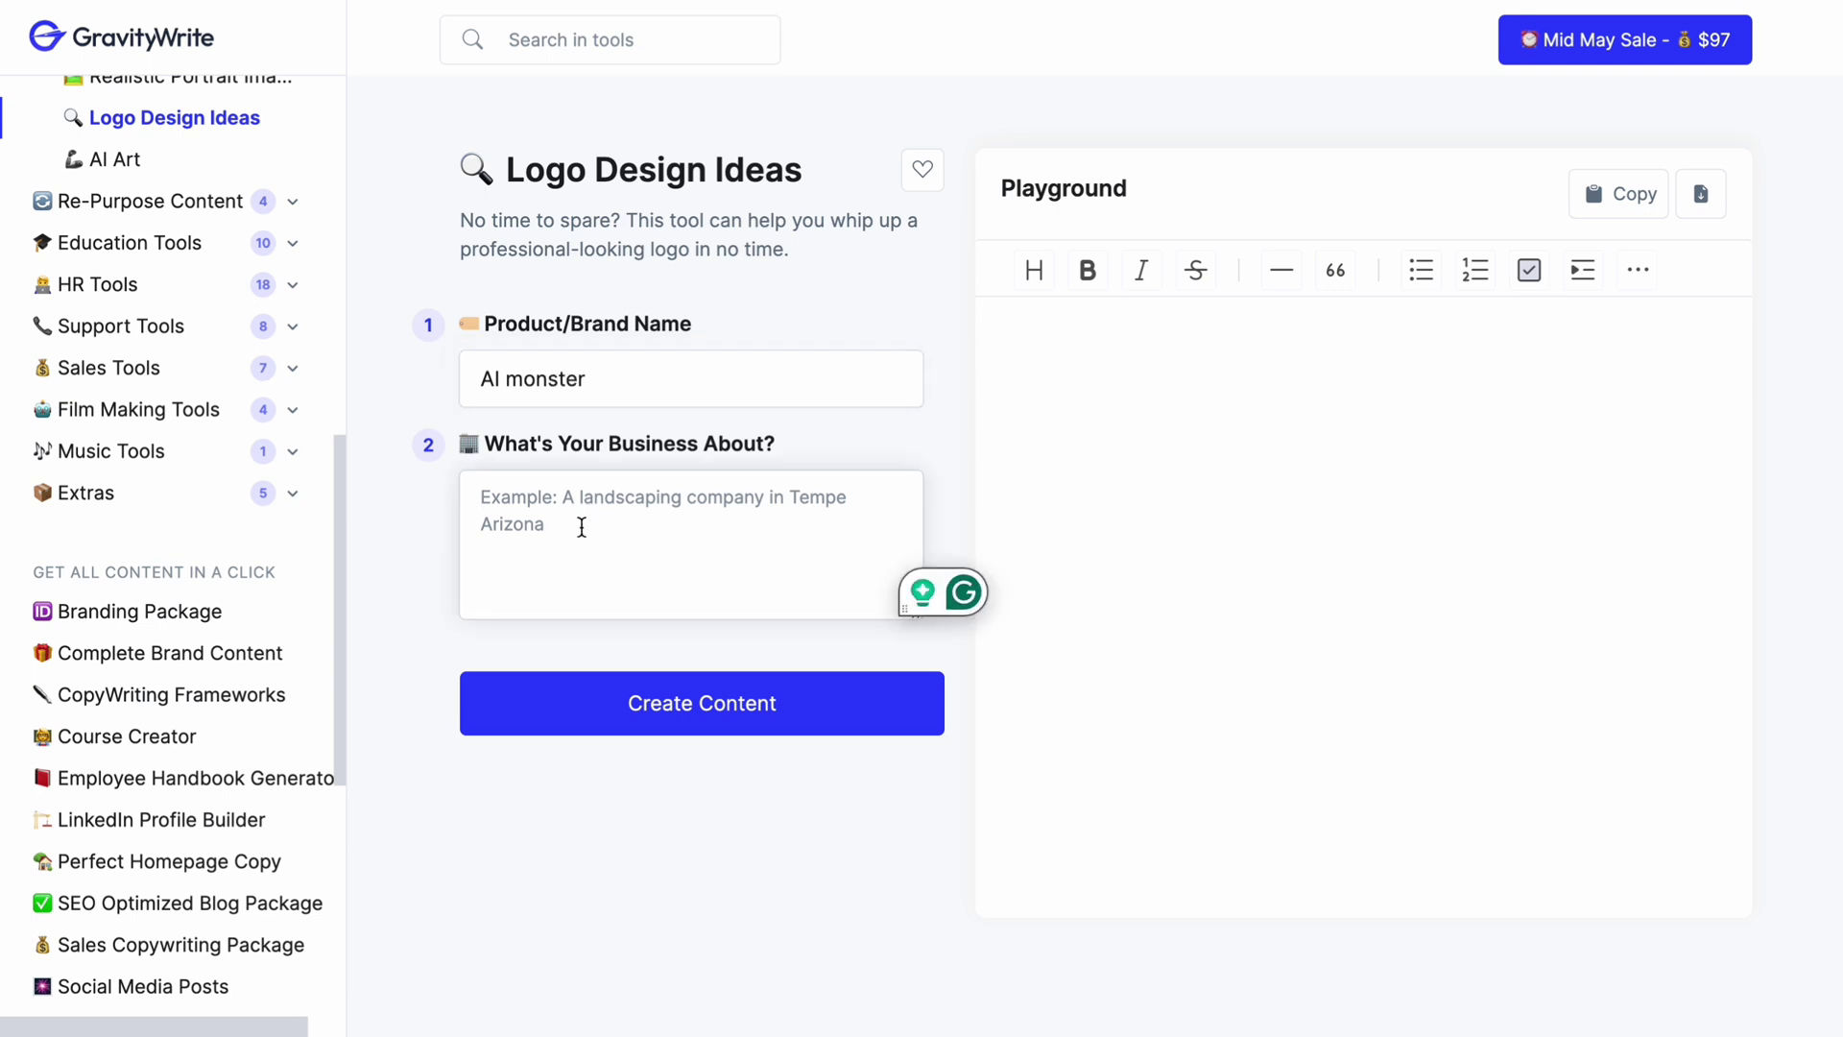
- Generate logo ideas for the brand "AI monster", described as "A youtube channel about artificial intelligence tools"
{"action": "left_click", "coordinate": [597, 727]}
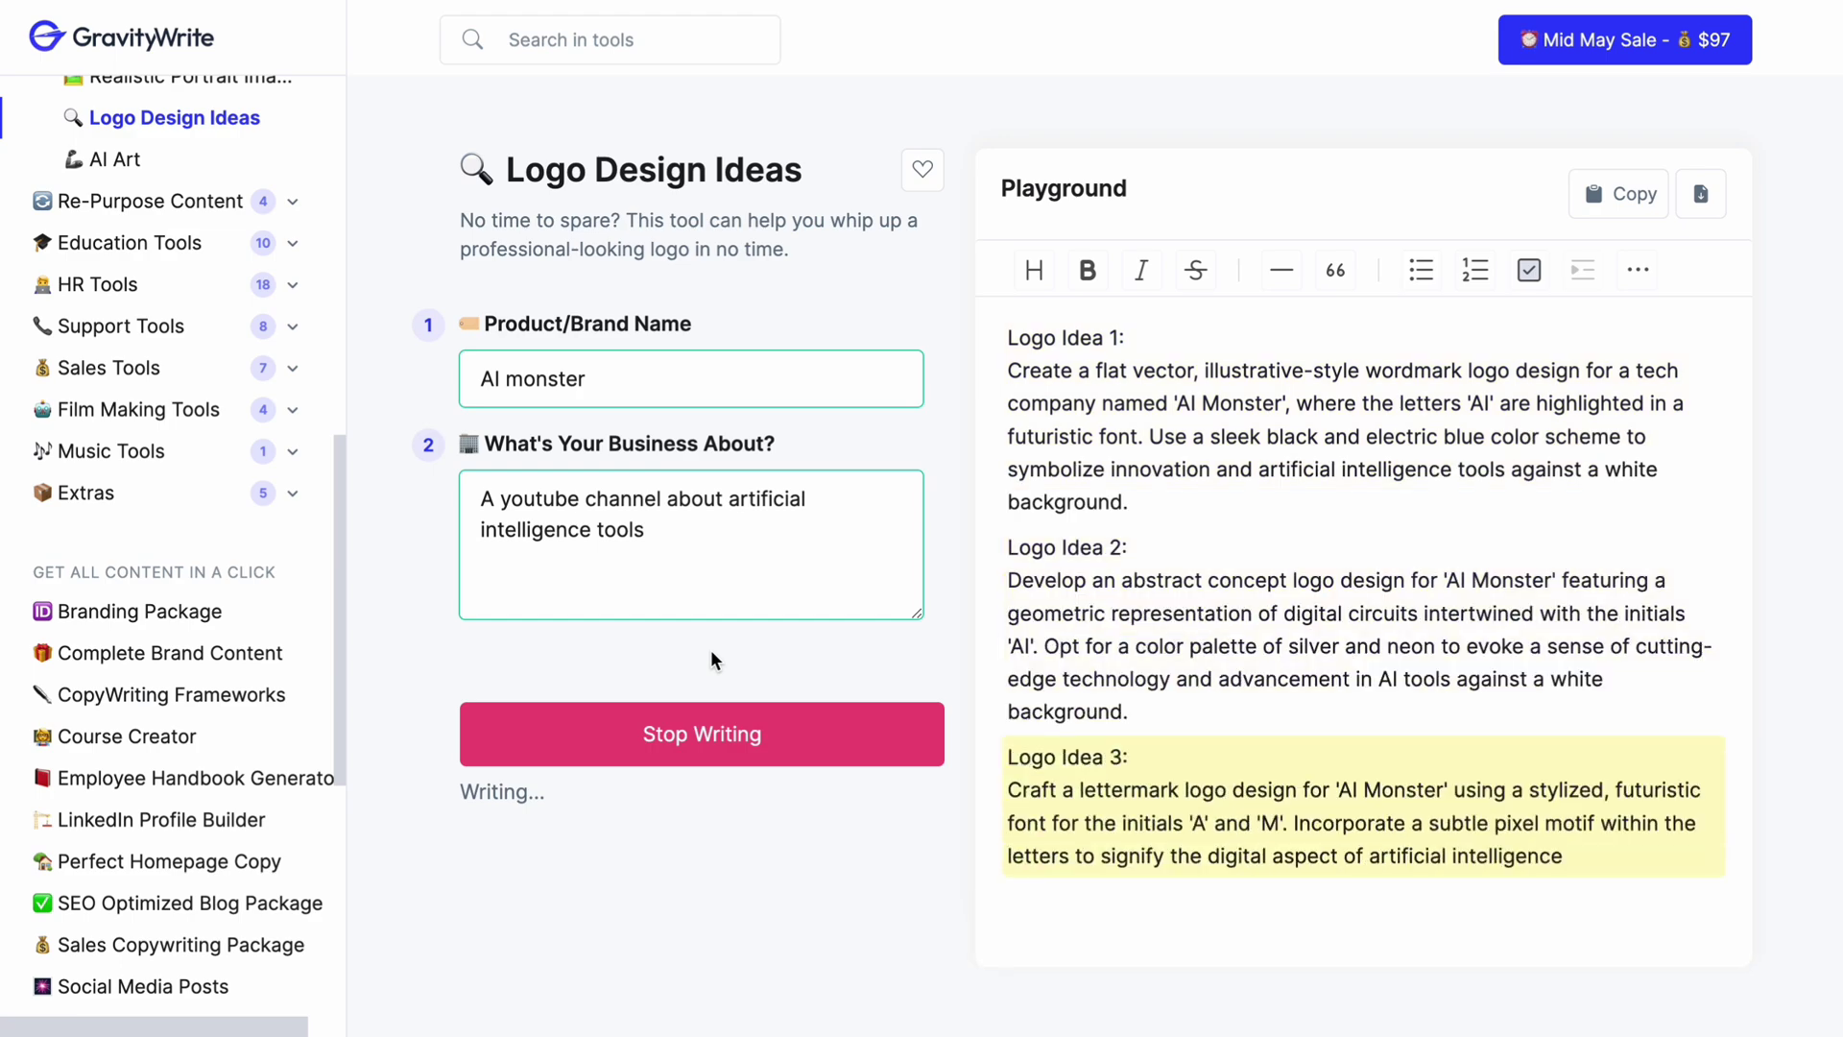
{"action": "scroll", "coordinate": [1161, 811], "scroll_direction": "down", "scroll_amount": 12}
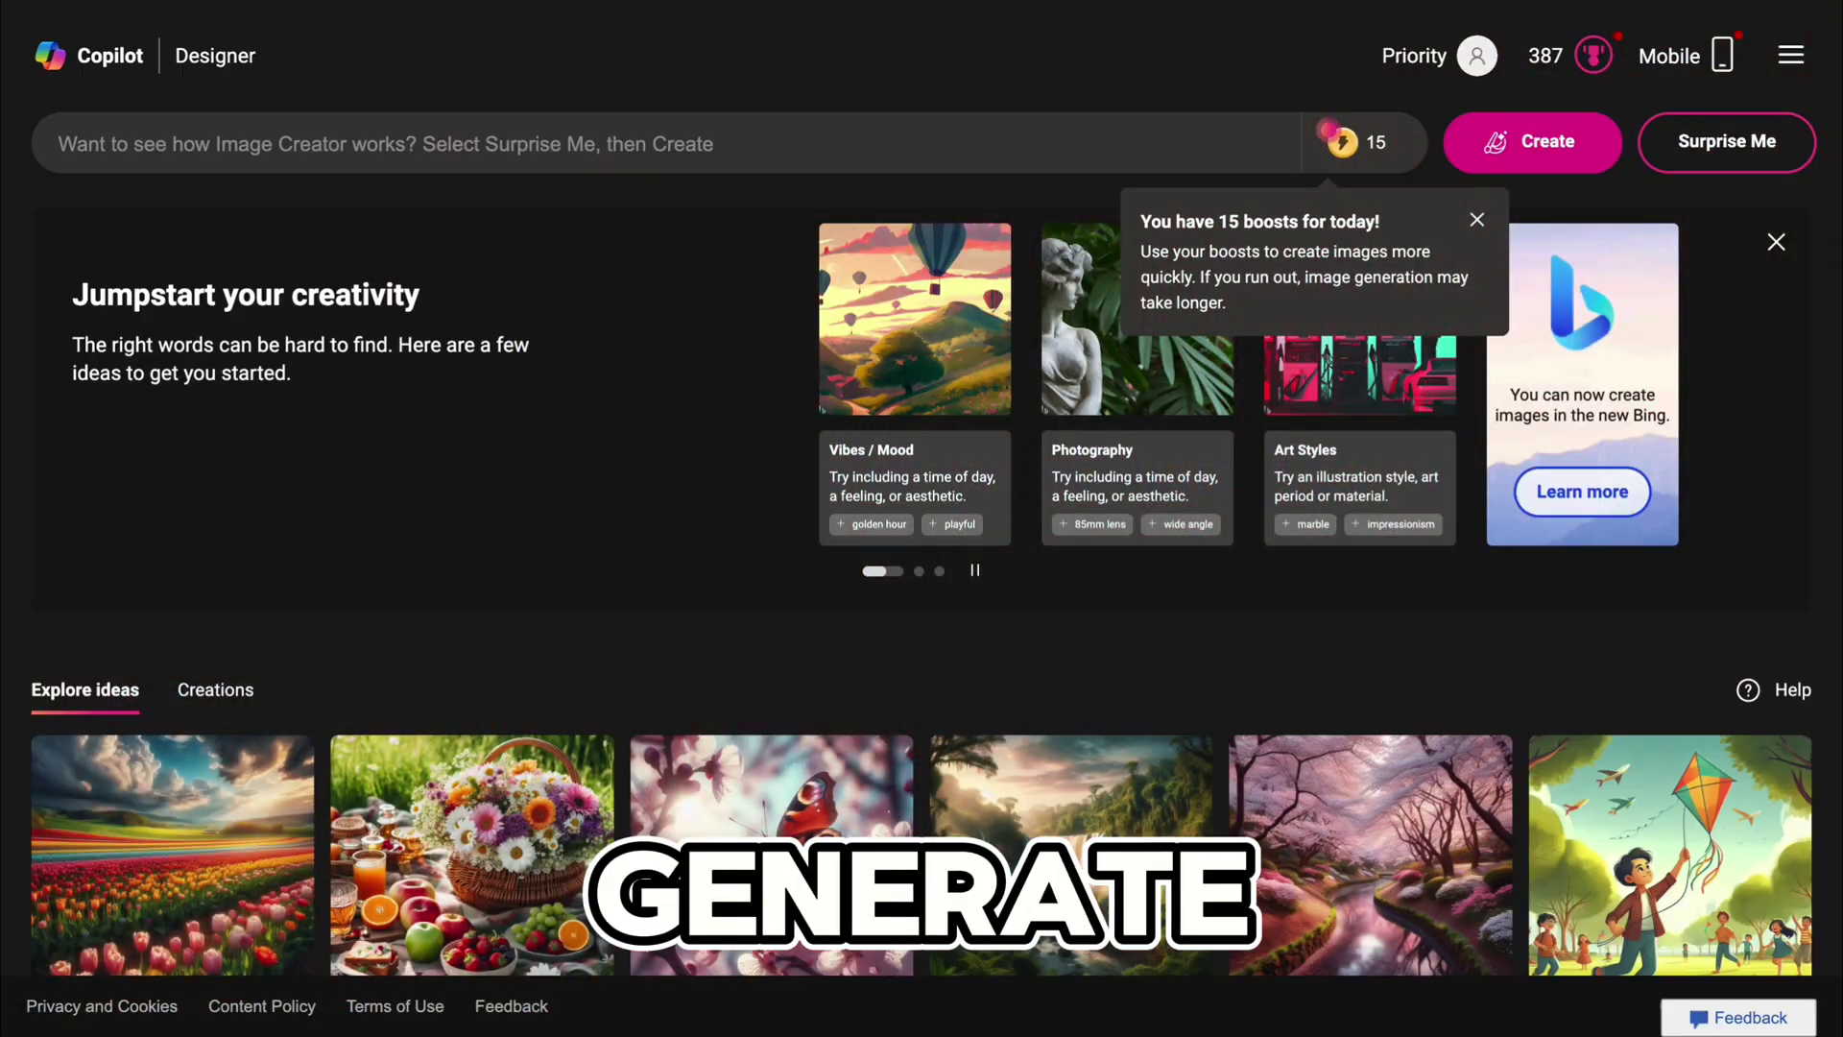
- In Copilot Designer, generate images from the 'AI Monster' mascot logo prompt with a friendly, furry monster, and dismiss the notification
{"action": "left_click", "coordinate": [731, 154]}
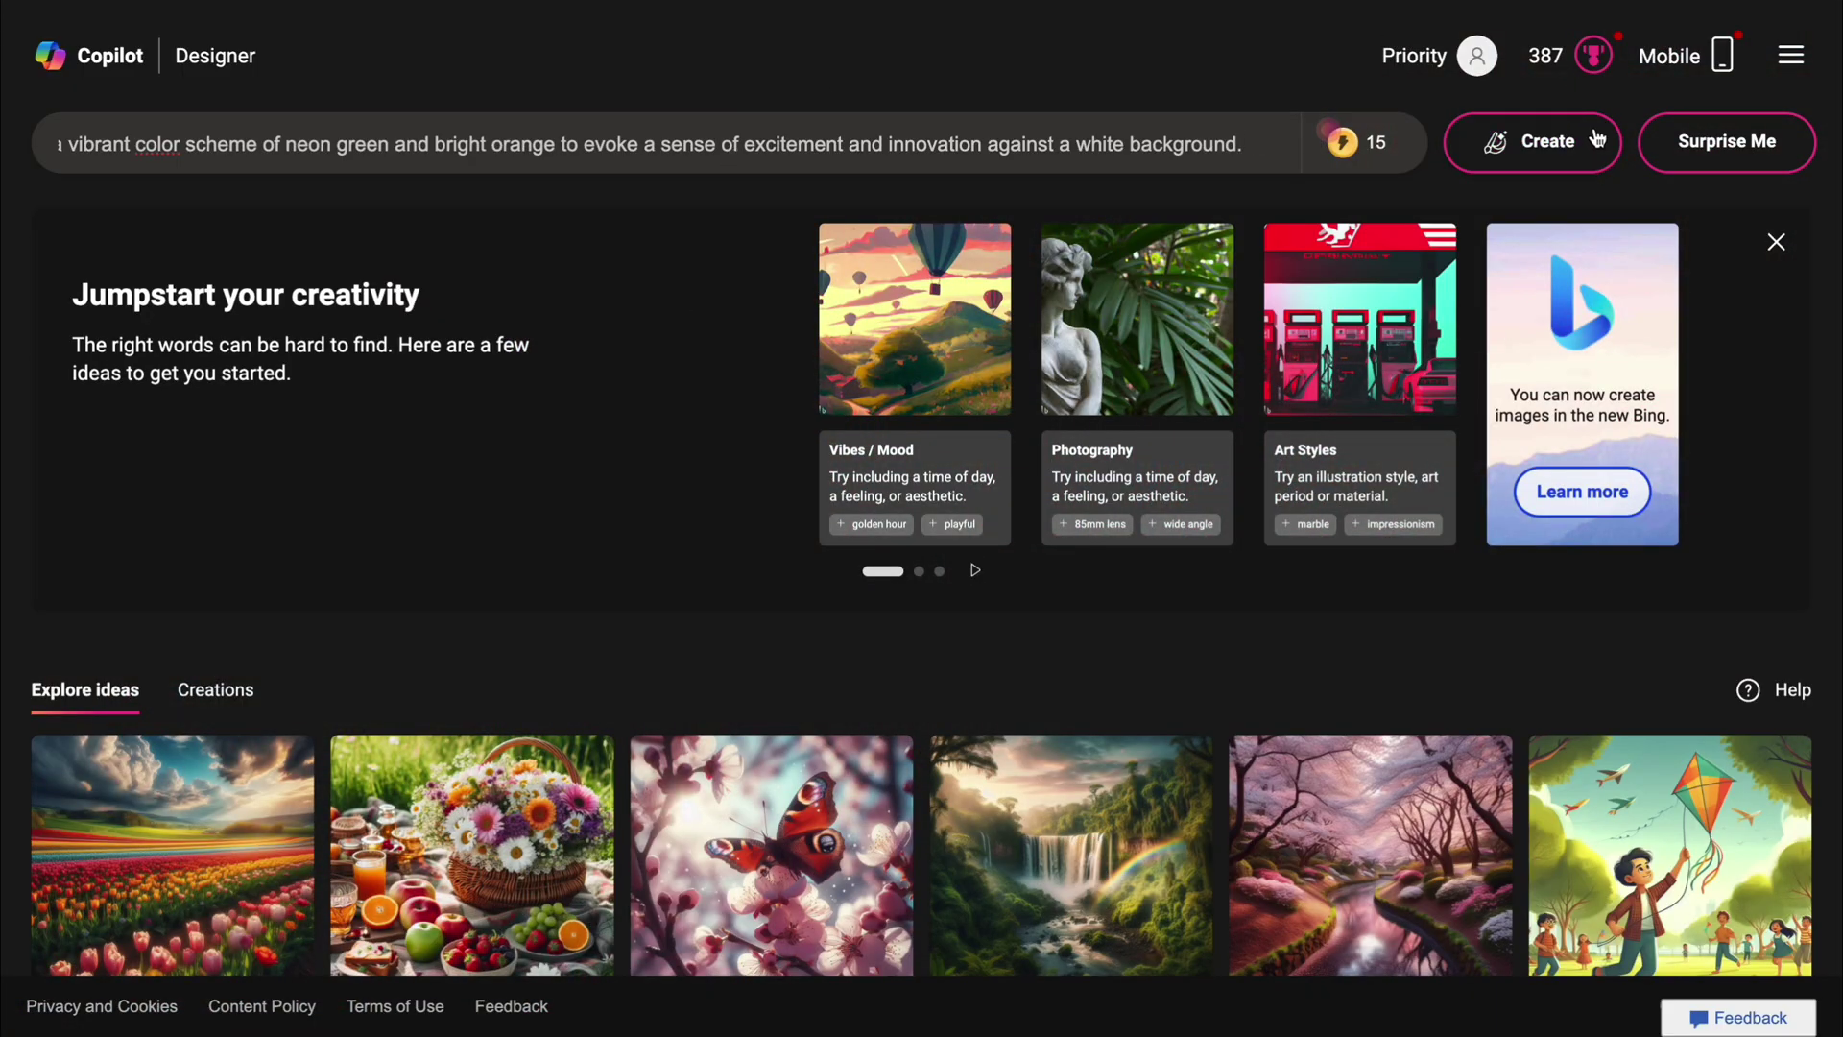
{"action": "left_click", "coordinate": [1520, 149]}
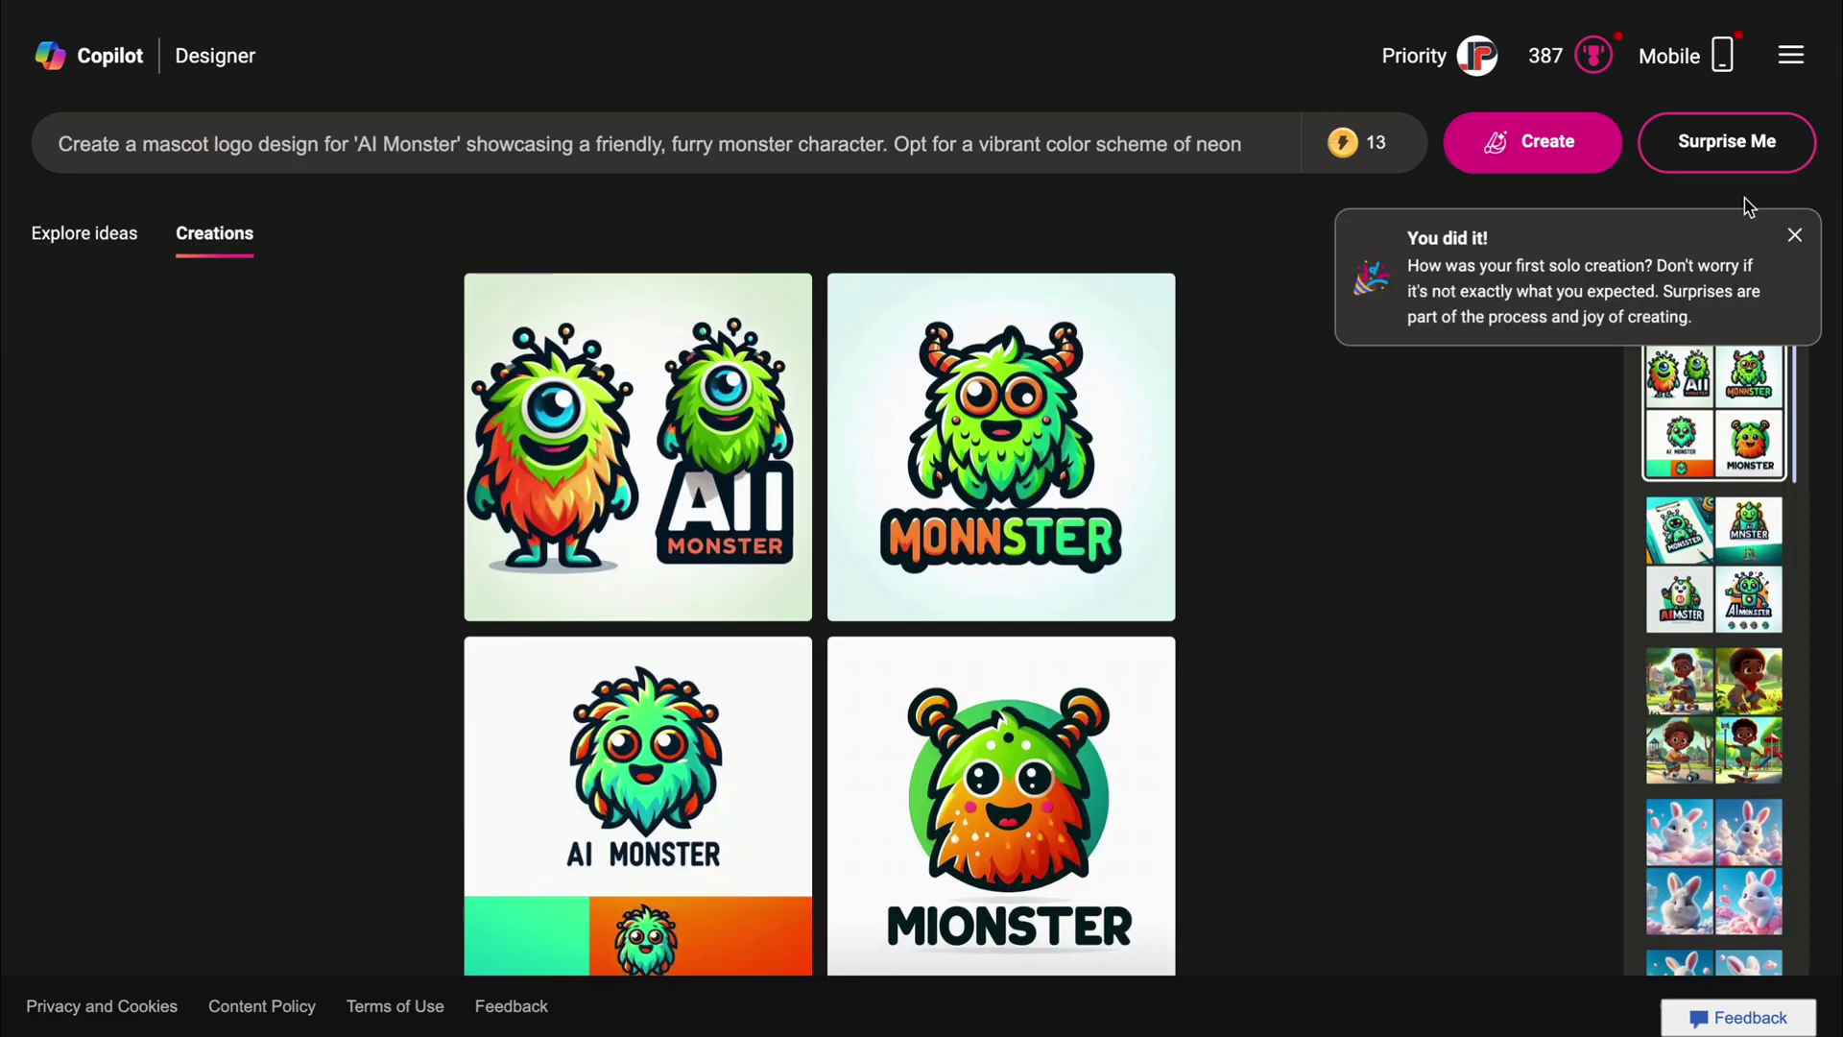
{"action": "left_click", "coordinate": [1795, 234]}
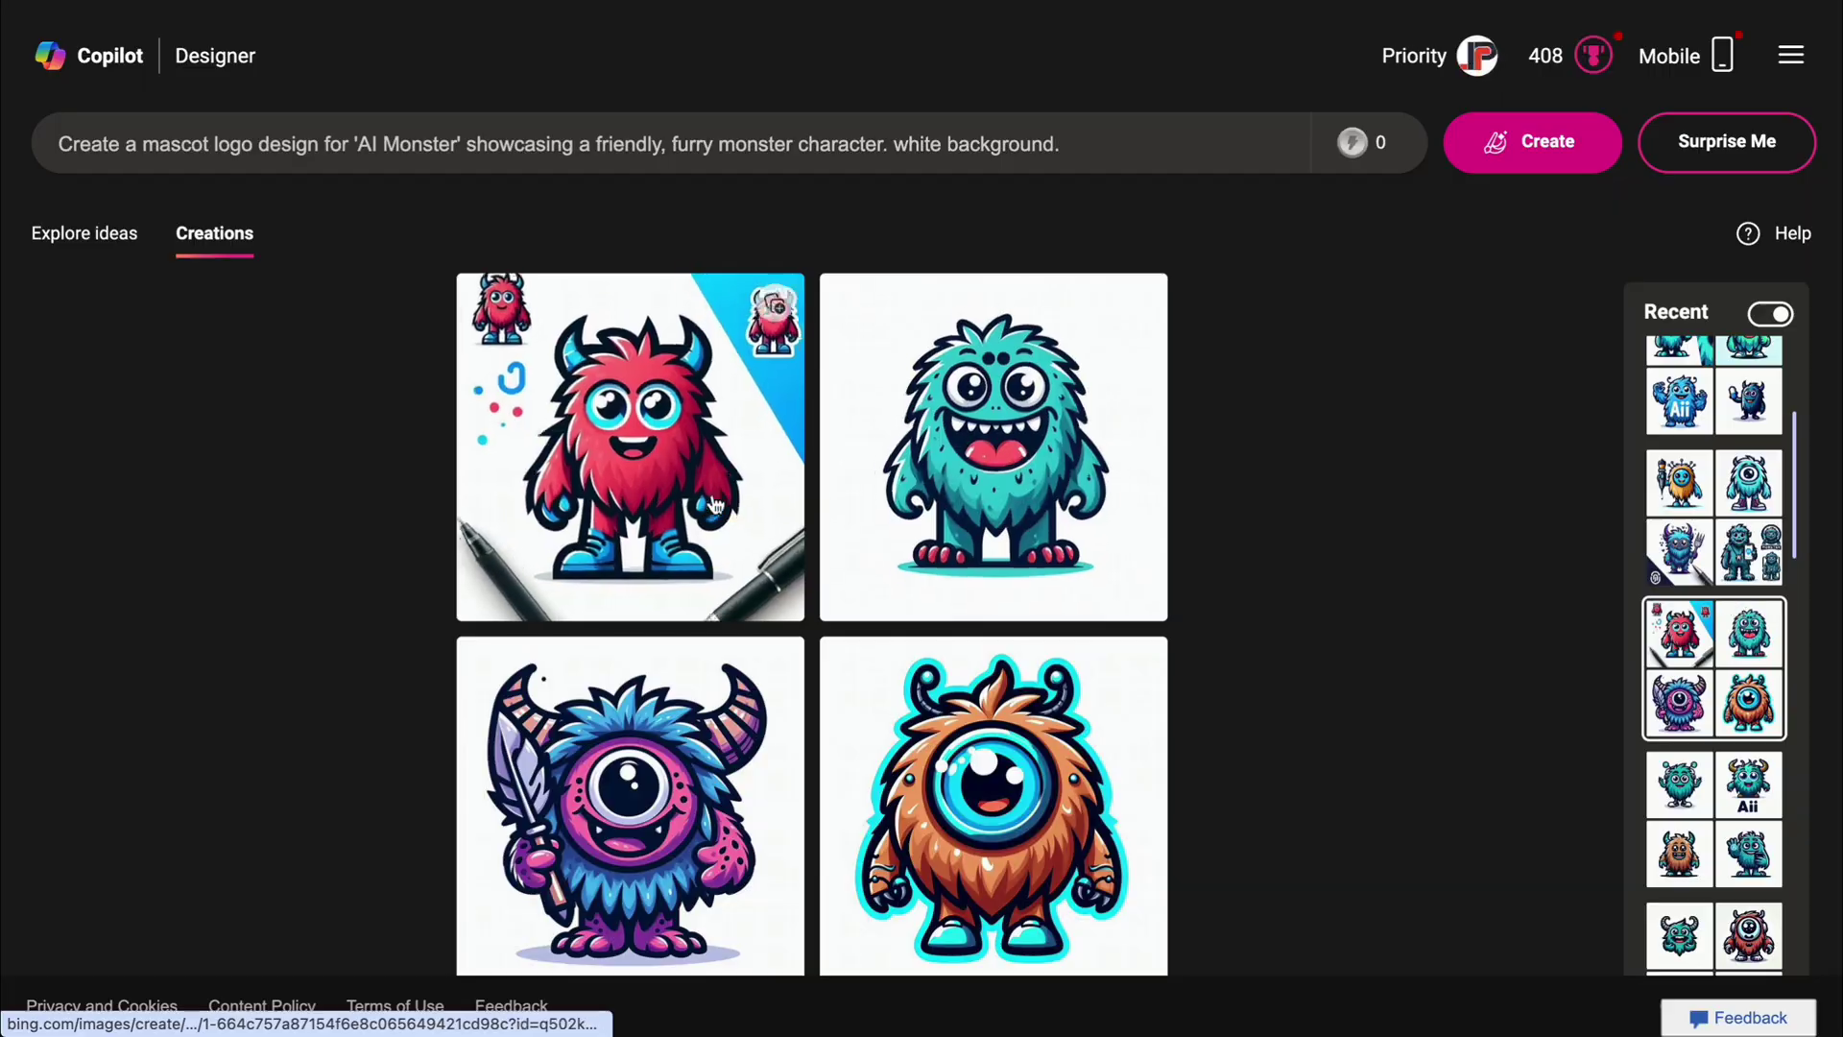
- Examine the generated monster mascot images one by one at full size in two of the recent batches
{"action": "left_click", "coordinate": [716, 506]}
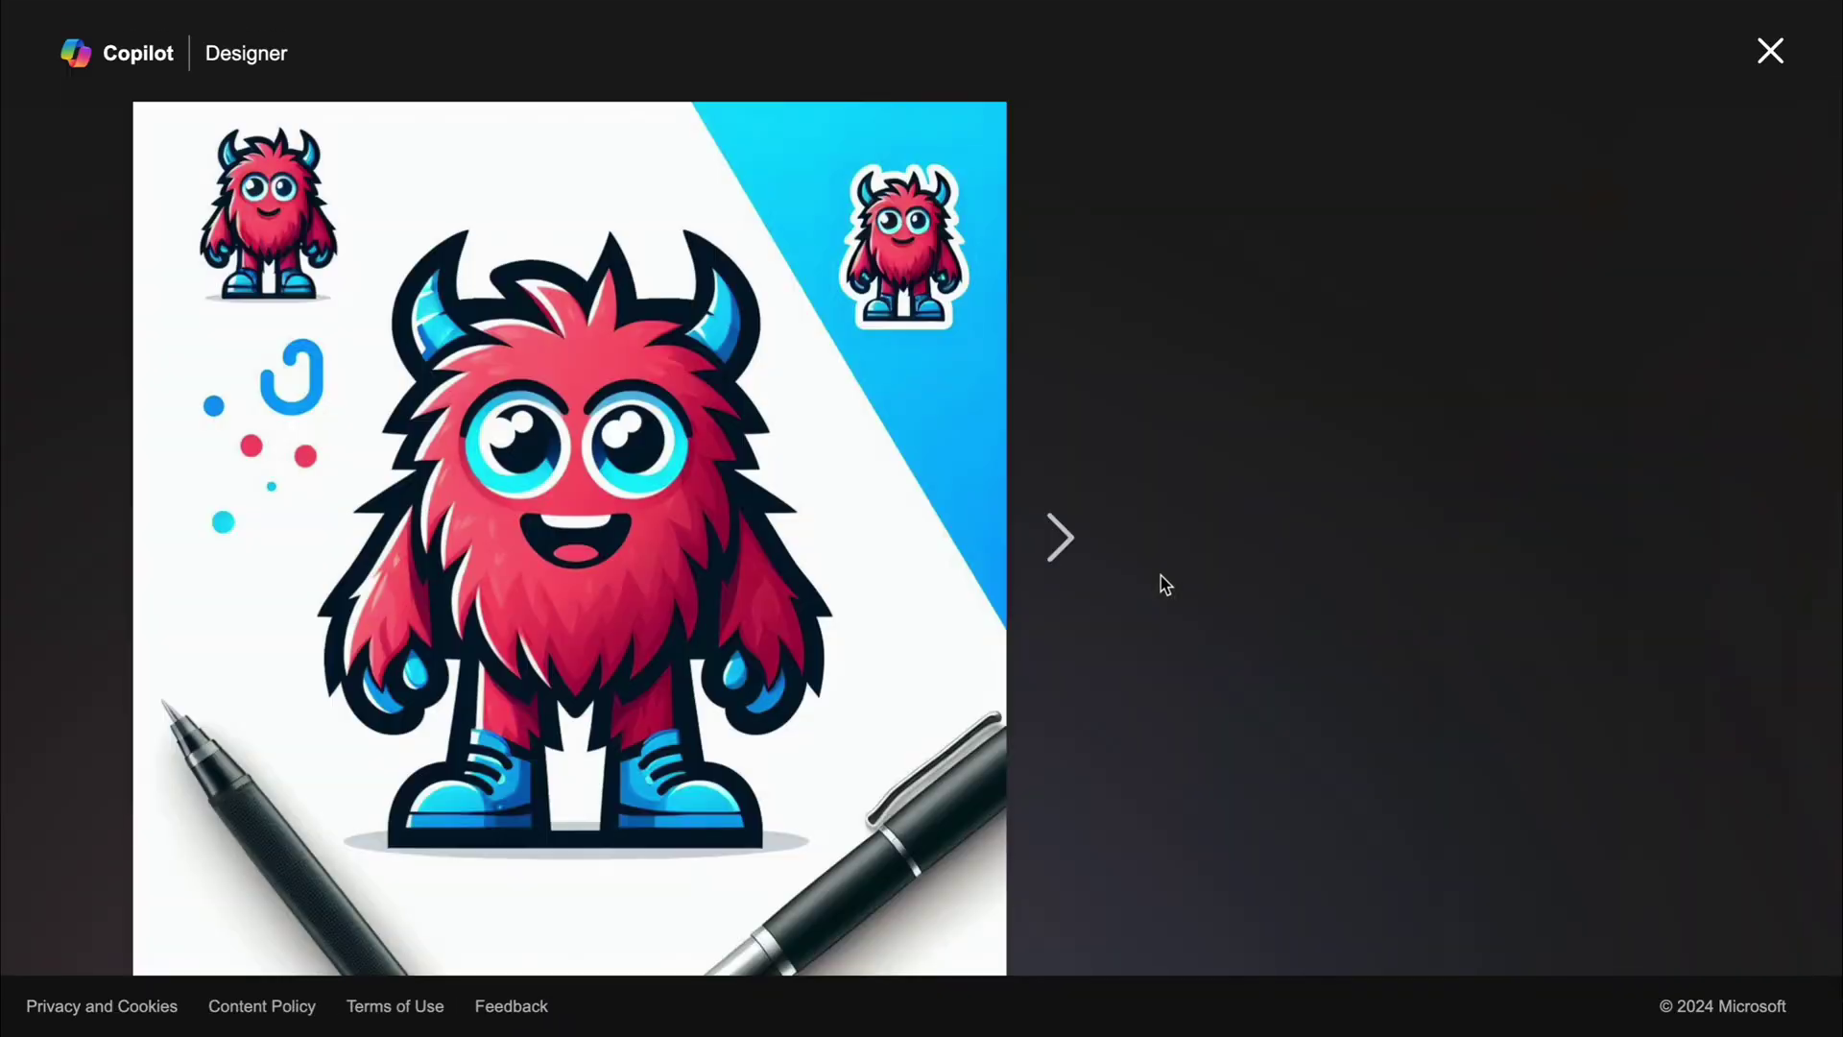
{"action": "left_click", "coordinate": [1049, 544]}
{"action": "left_click", "coordinate": [1052, 549]}
{"action": "left_click", "coordinate": [1053, 555]}
{"action": "left_click", "coordinate": [1053, 560]}
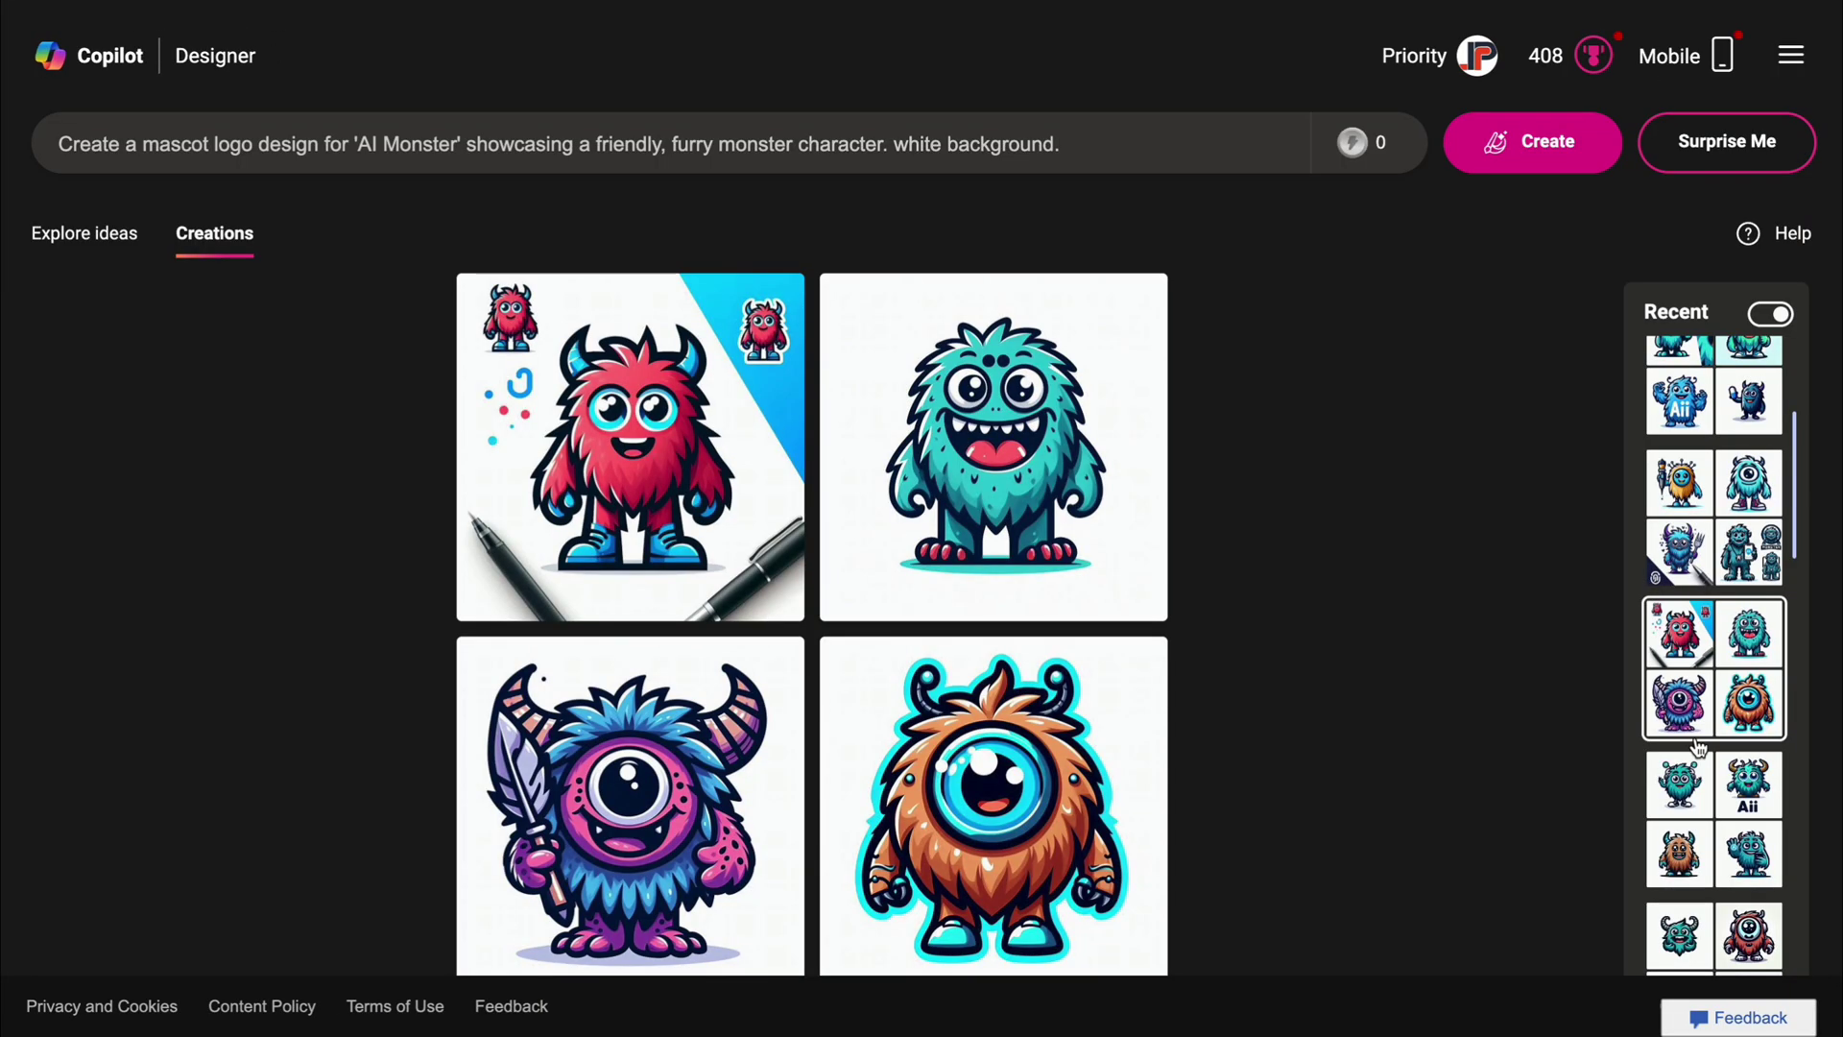
{"action": "left_click", "coordinate": [730, 538]}
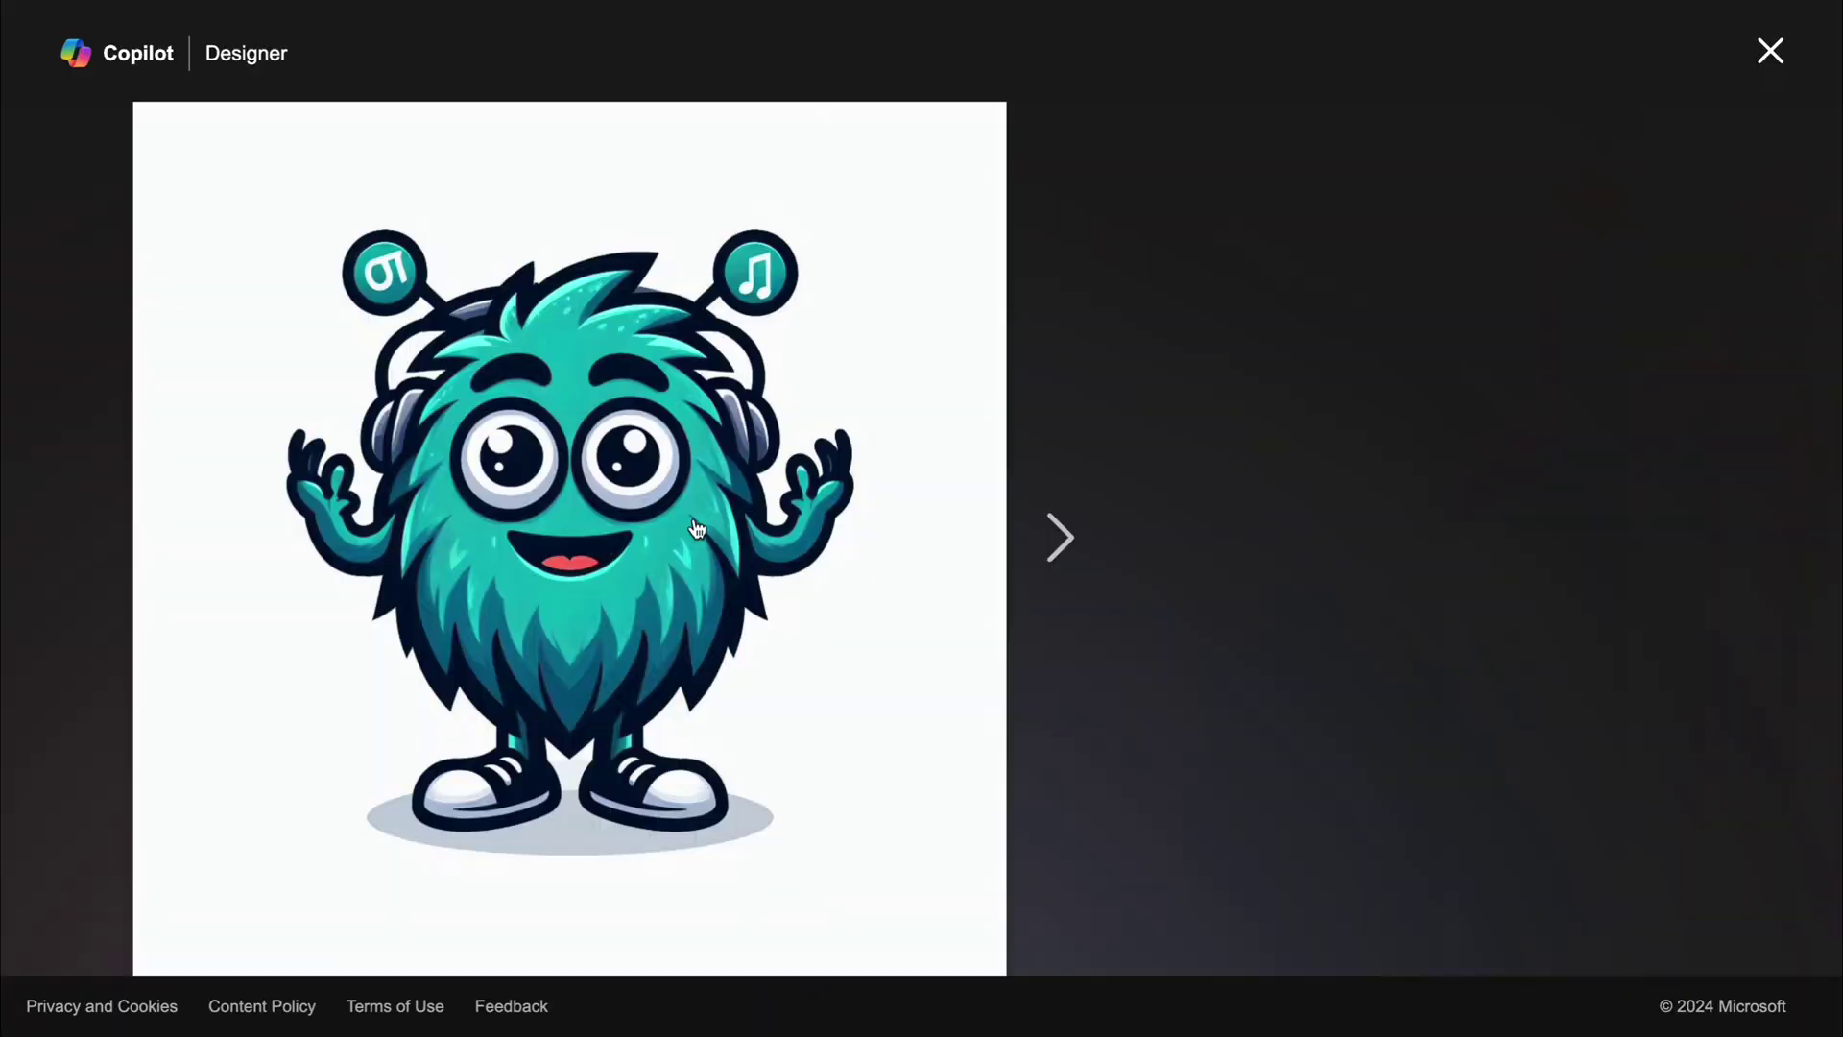
{"action": "left_click", "coordinate": [1048, 540]}
{"action": "left_click", "coordinate": [1048, 540]}
{"action": "left_click", "coordinate": [1049, 539]}
{"action": "left_click", "coordinate": [1770, 50]}
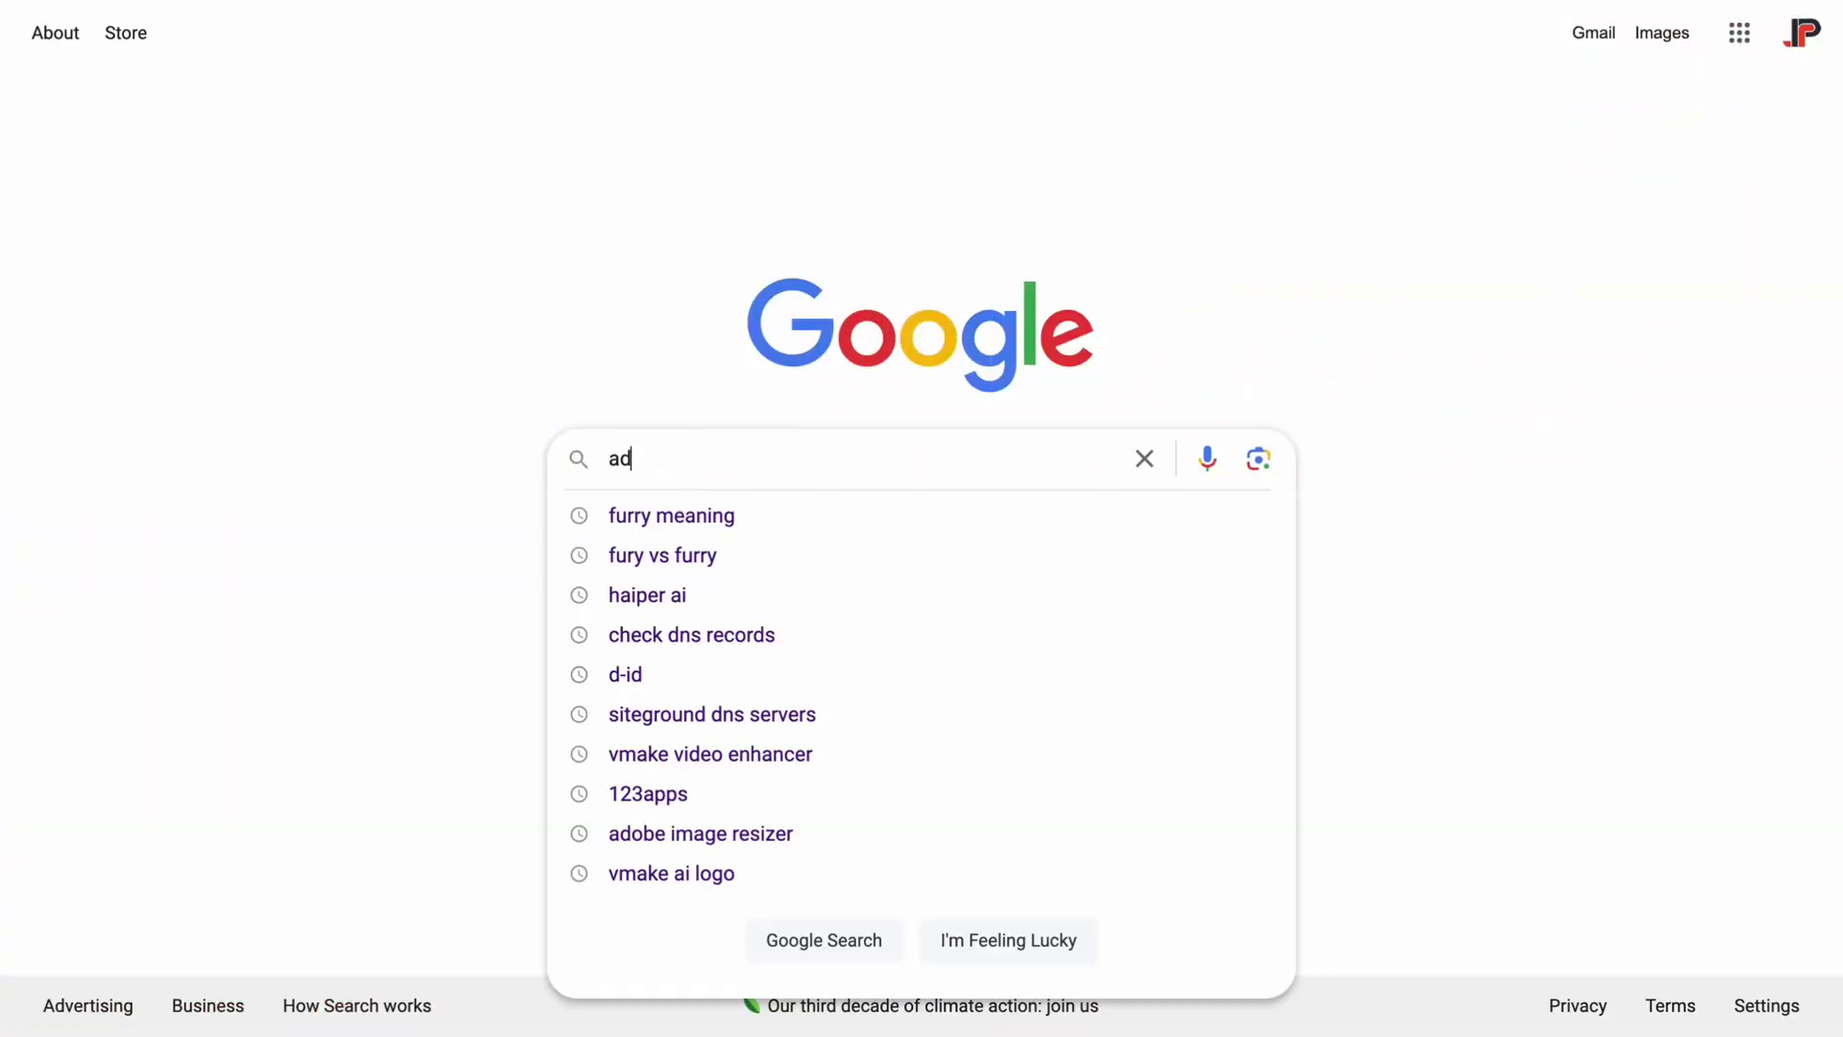
- Search Google for "adobe background remover" and open the Adobe Express free image background remover
{"action": "type", "text": "obe background remover"}
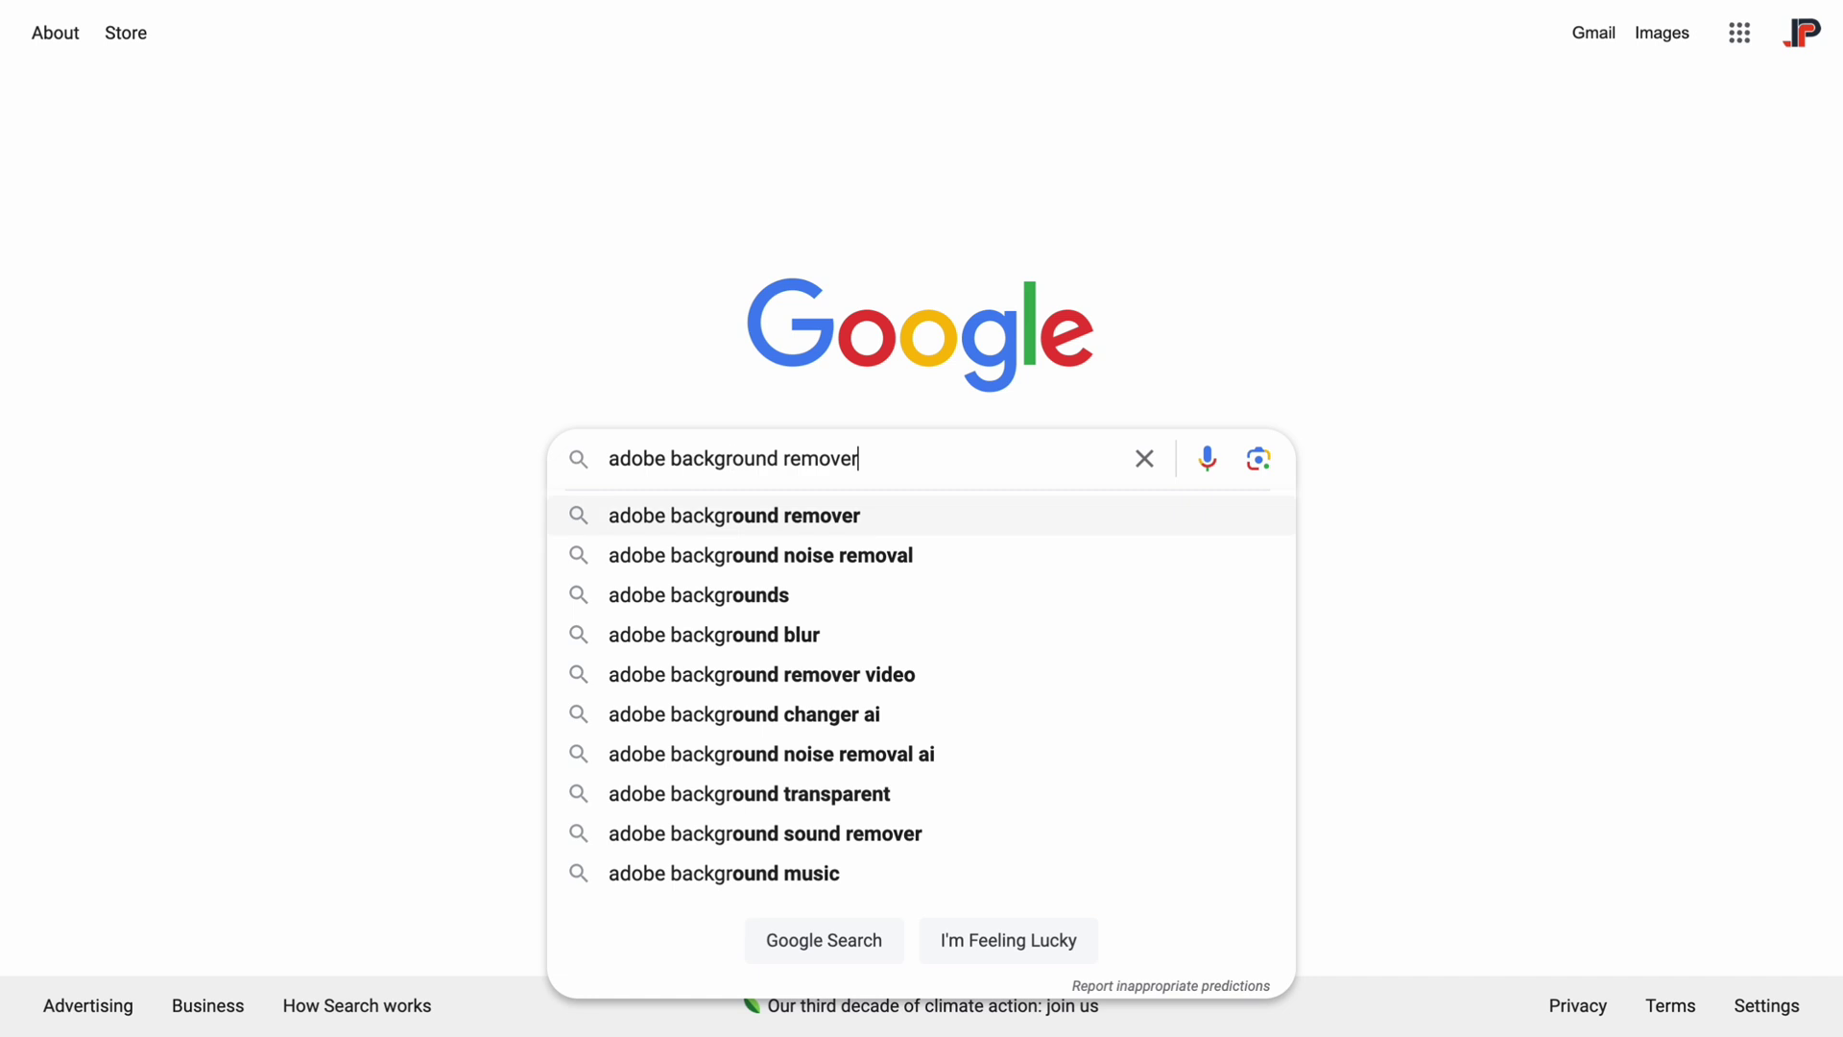
{"action": "key", "text": "Down"}
{"action": "key", "text": "Return"}
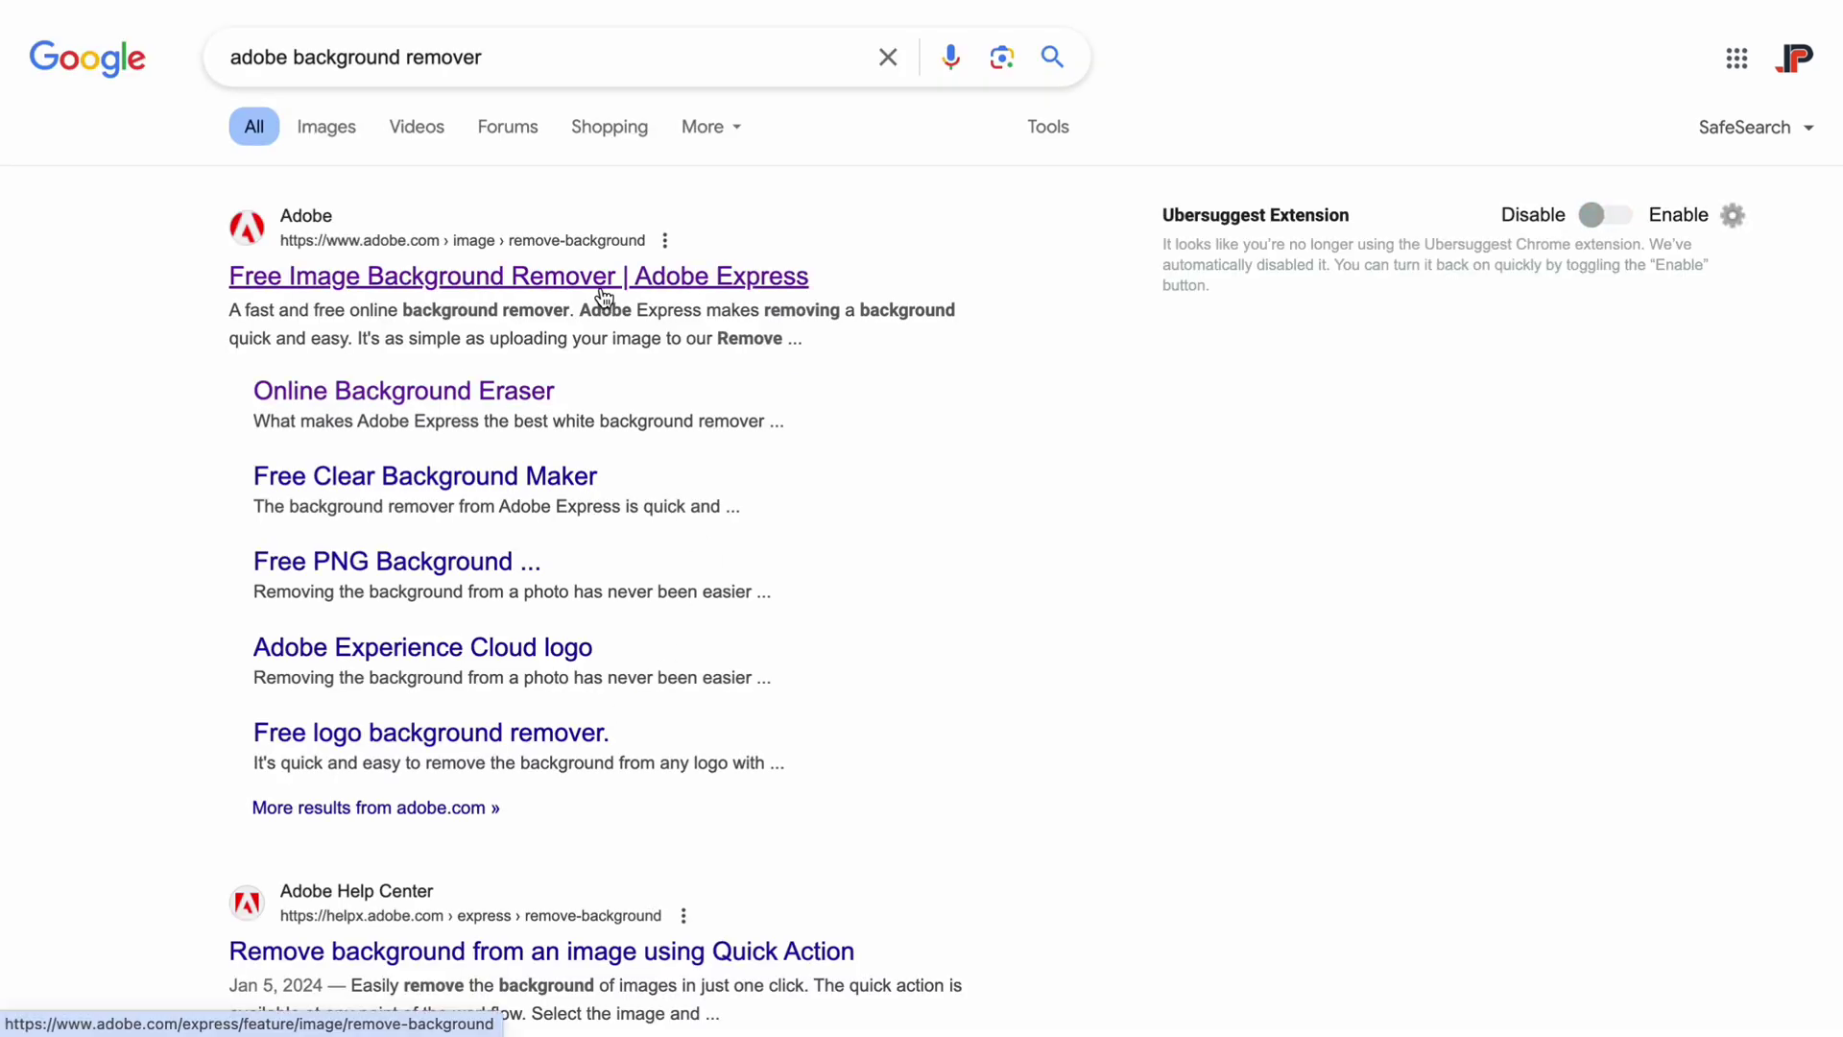
{"action": "left_click", "coordinate": [601, 287]}
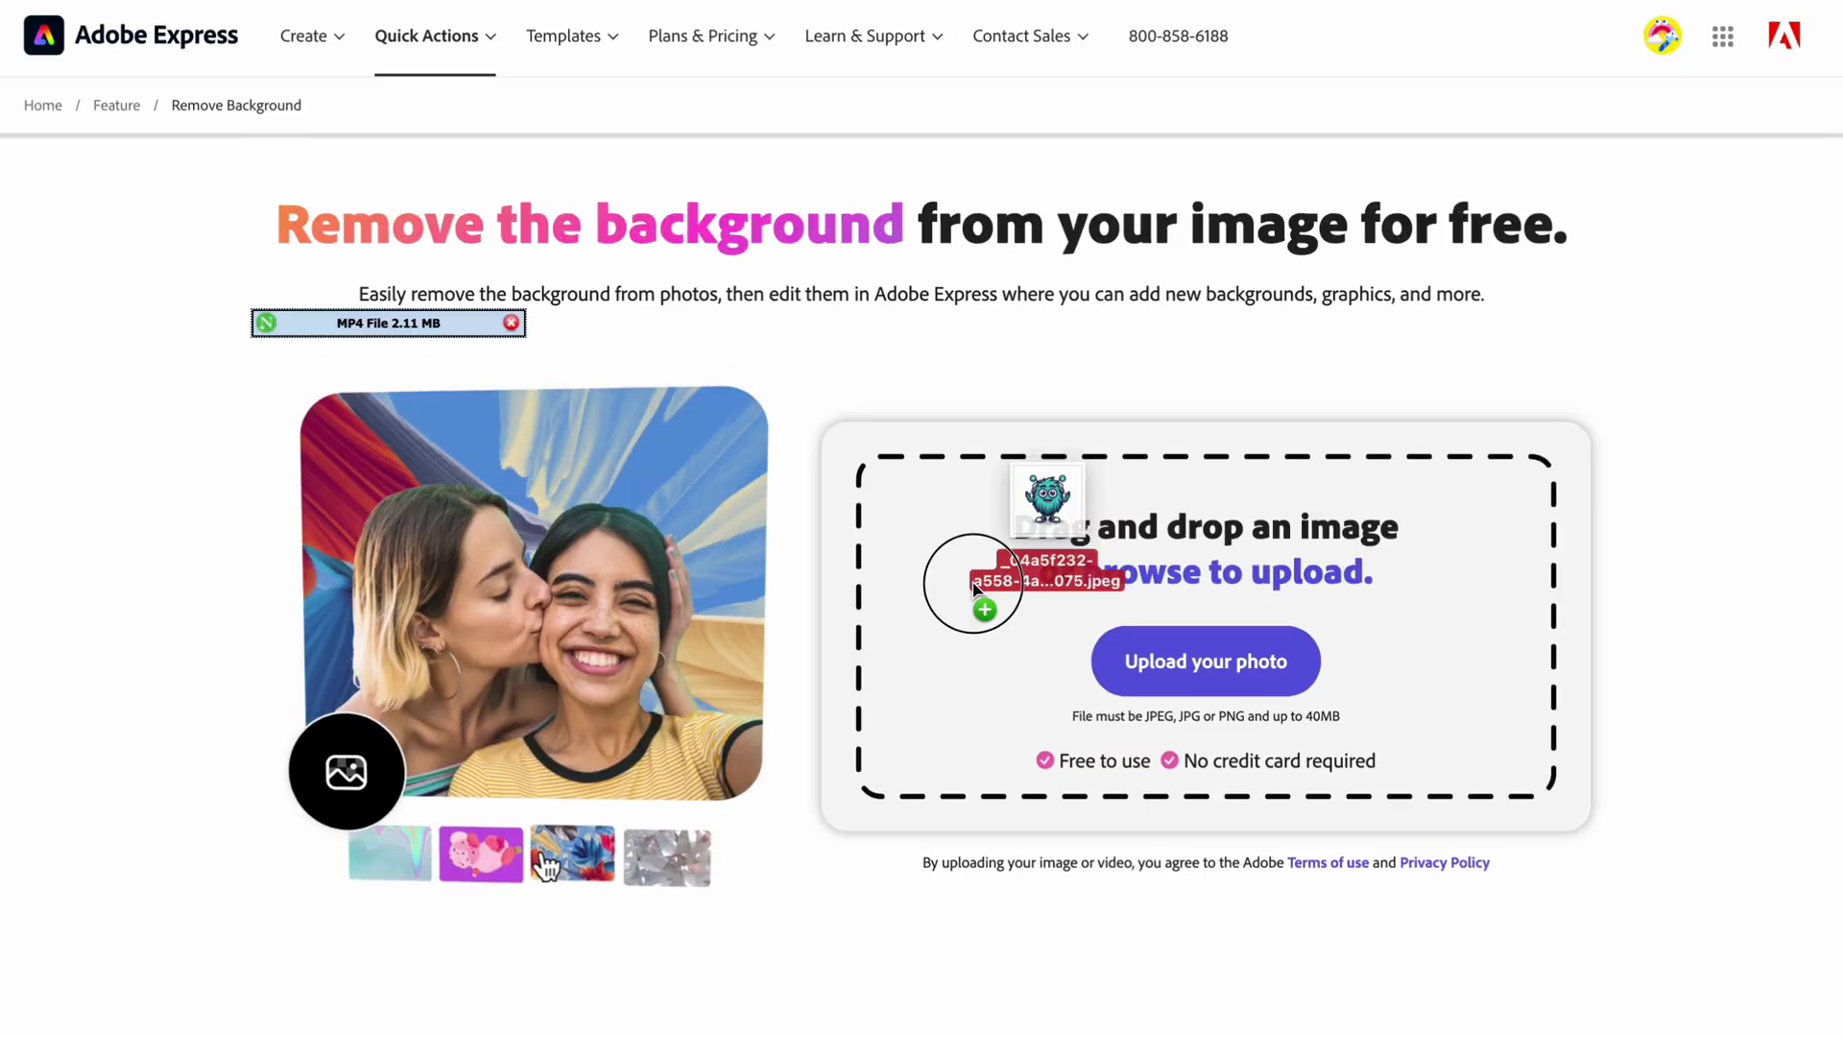
- Upload the teal monster image to remove its background and download the transparent result
{"action": "left_click_drag", "start_coordinate": [975, 586], "coordinate": [960, 585]}
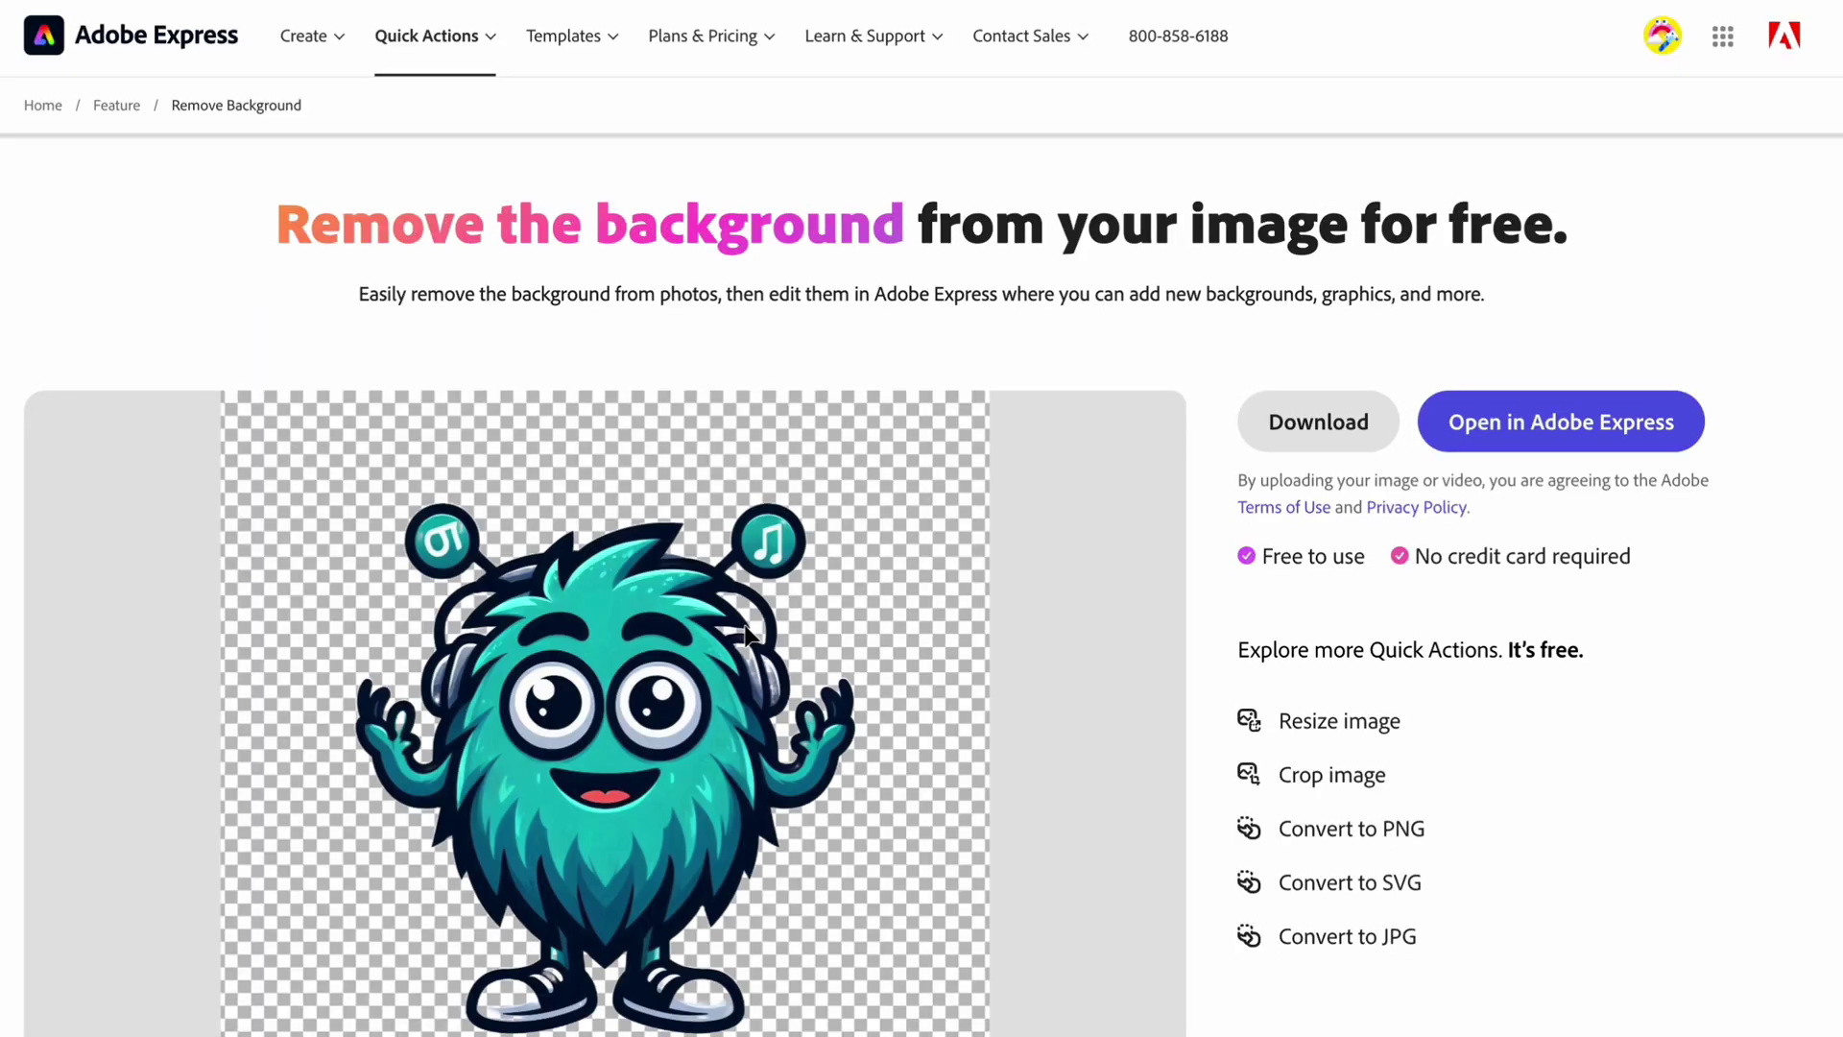
{"action": "scroll", "coordinate": [1008, 570], "scroll_direction": "down", "scroll_amount": 1}
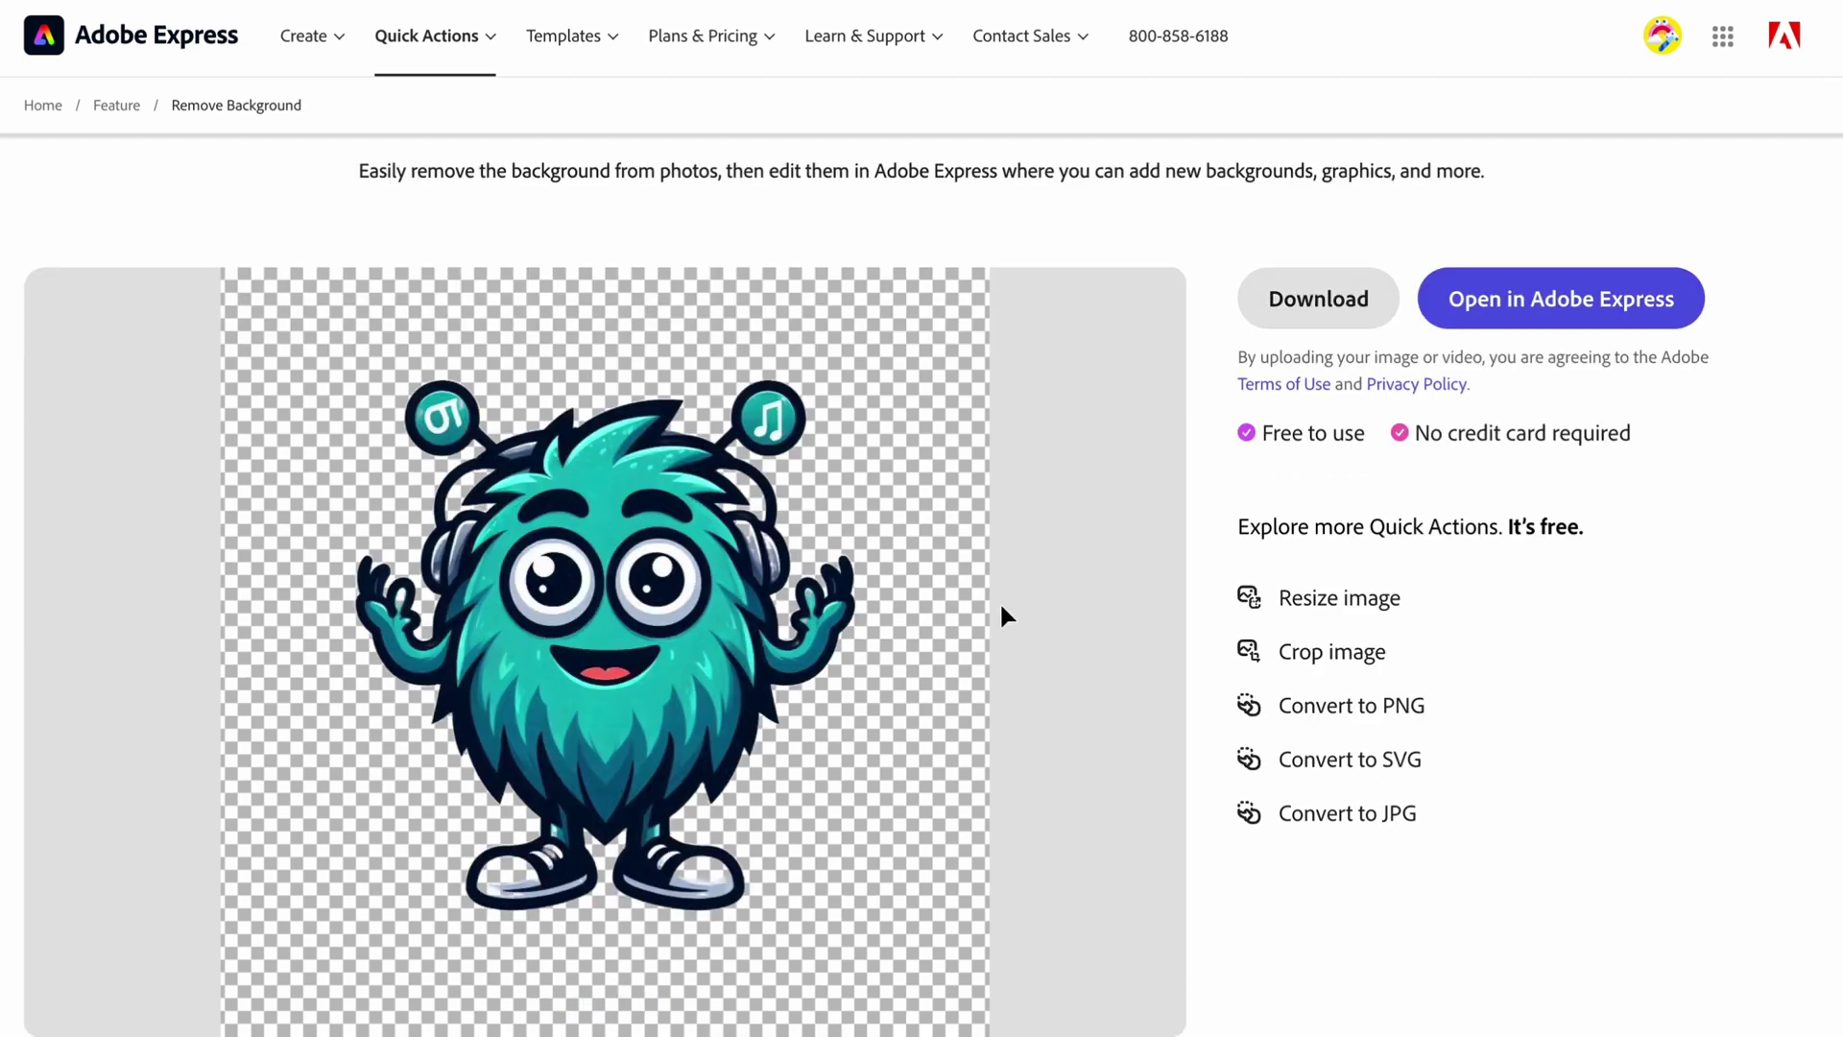
{"action": "scroll", "coordinate": [1230, 544], "scroll_direction": "up", "scroll_amount": 1}
{"action": "scroll", "coordinate": [1229, 544], "scroll_direction": "down", "scroll_amount": 1}
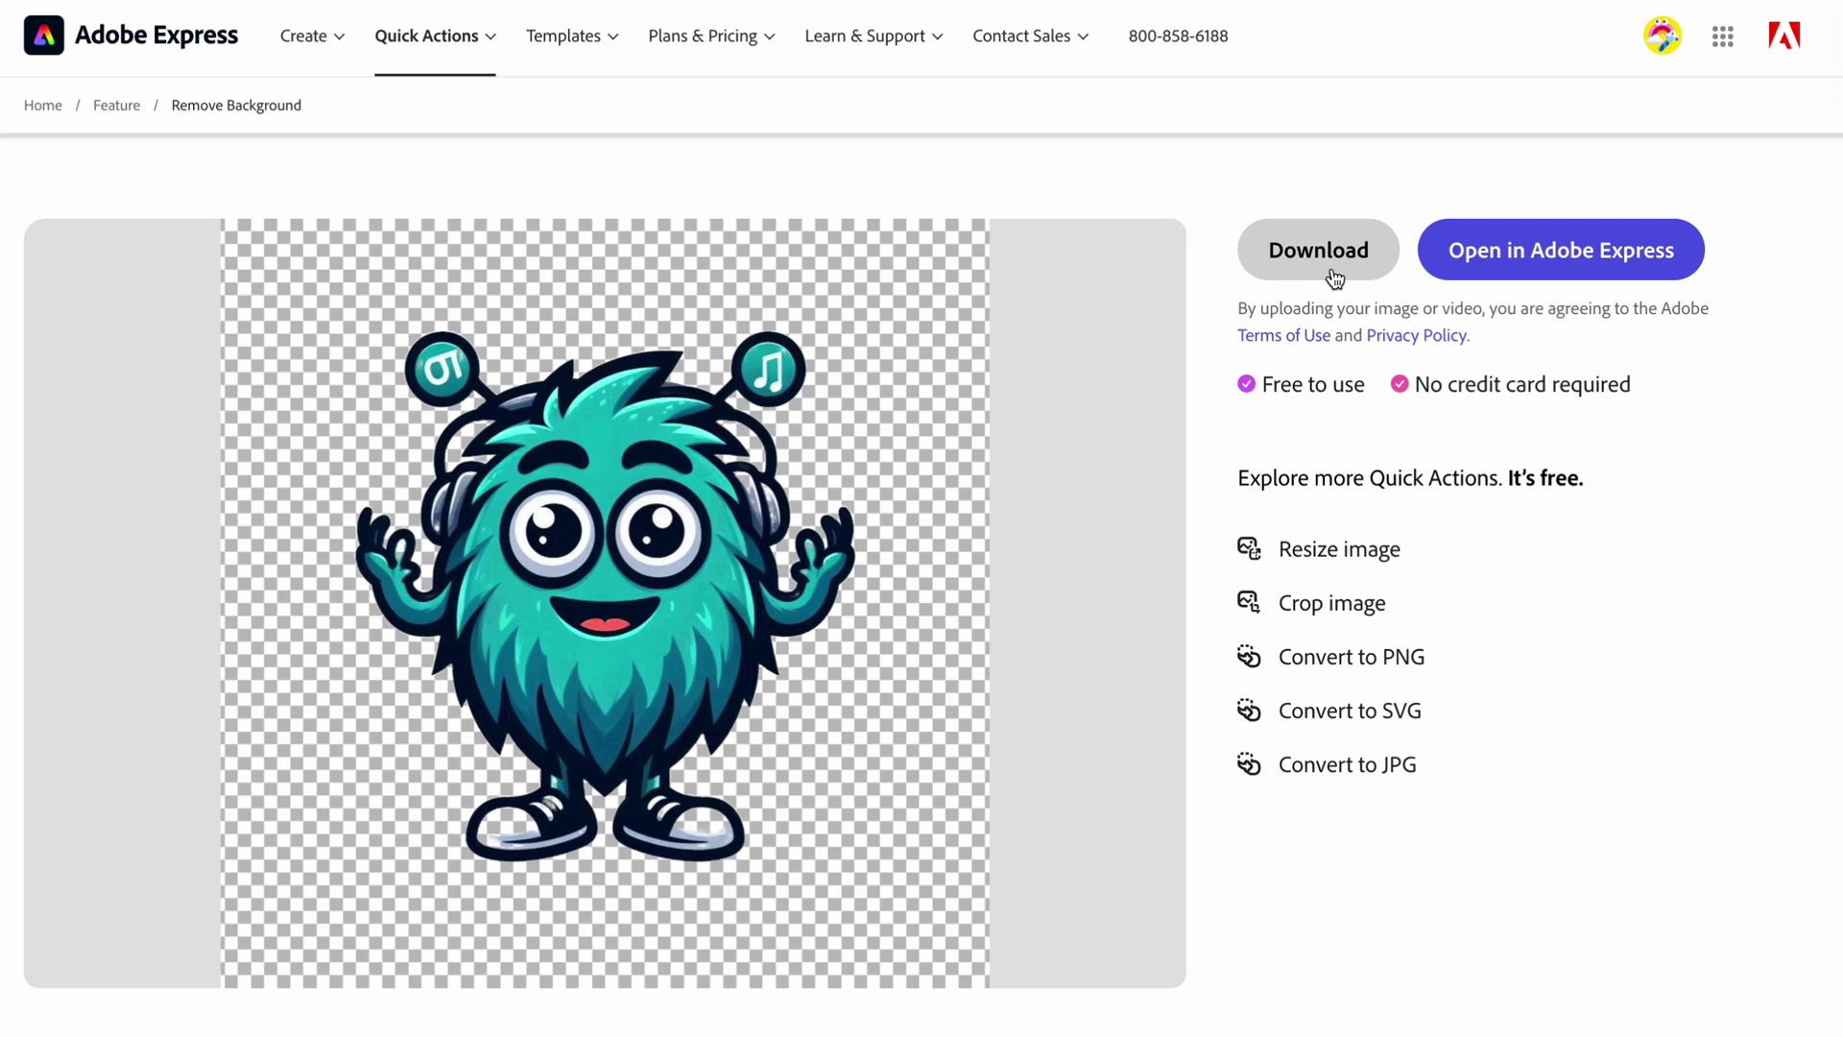
{"action": "left_click", "coordinate": [1302, 255]}
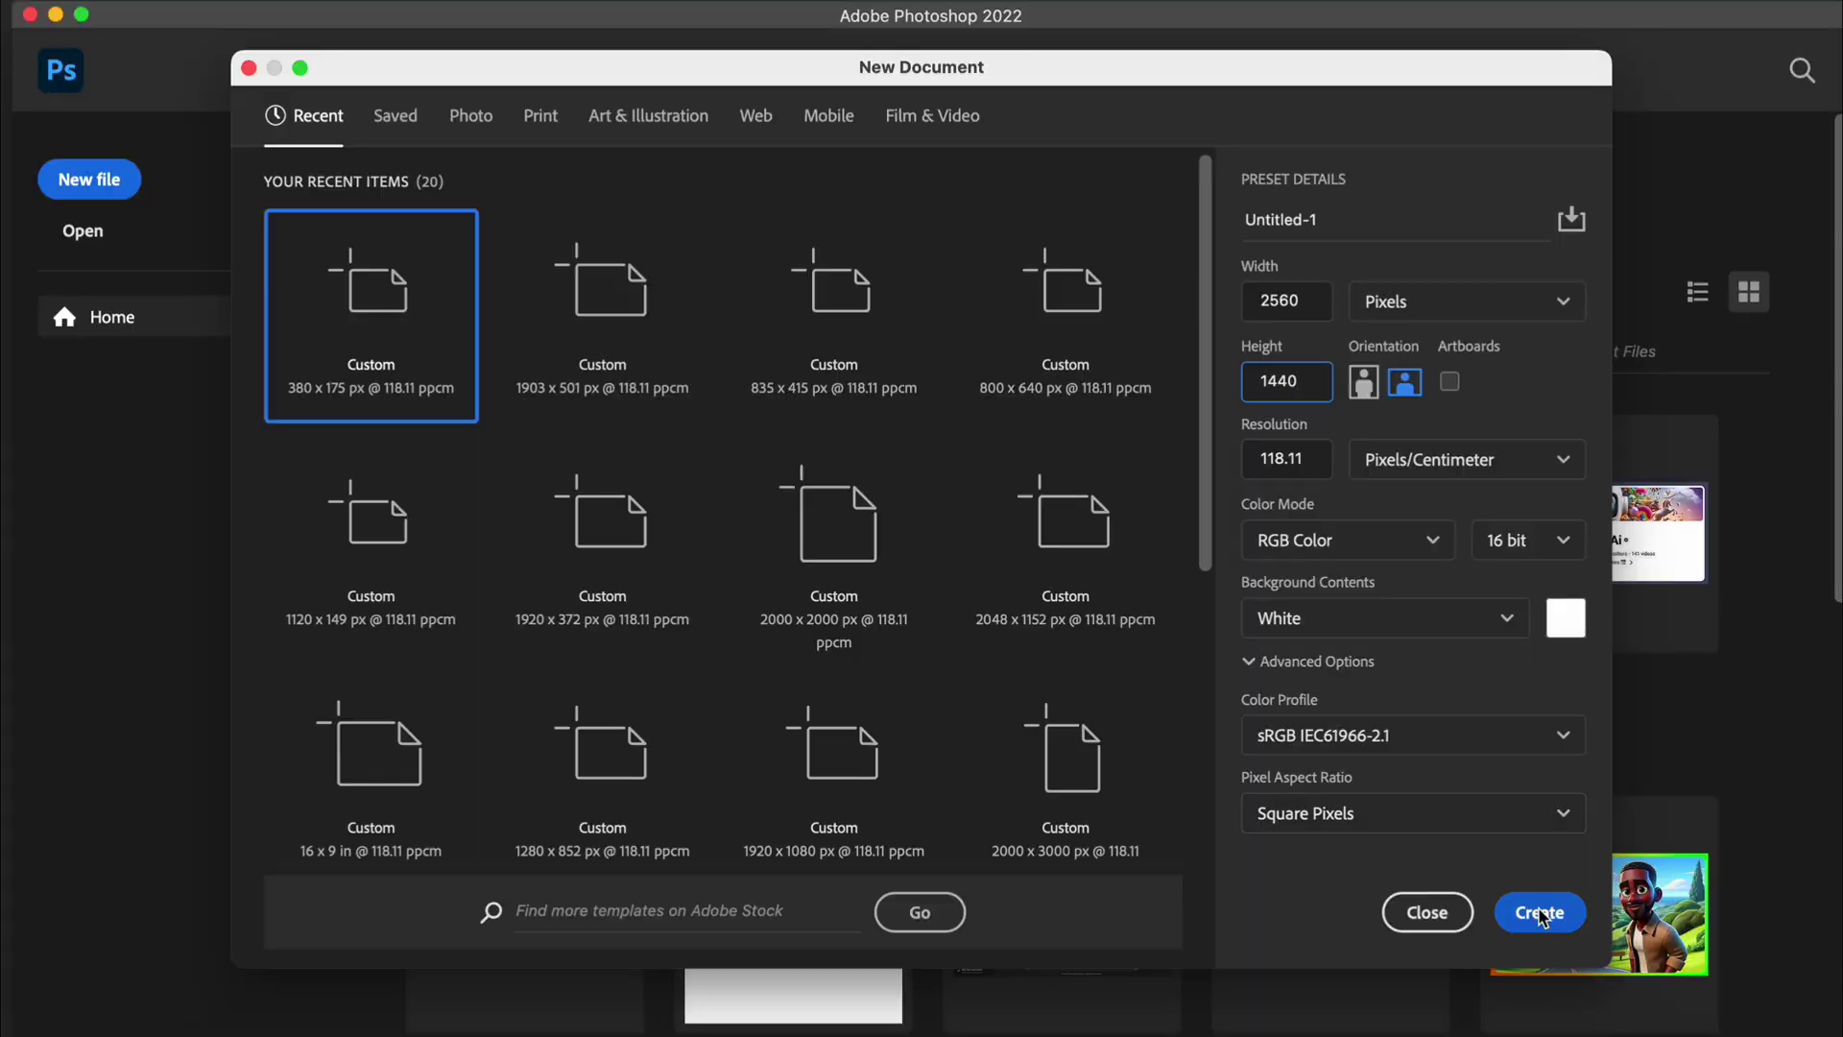
- In Photoshop, create a 2560 × 1440 px document with a white background and choose the Drop Shadow effect for the AI MONSTER text layer
{"action": "left_click", "coordinate": [1540, 913]}
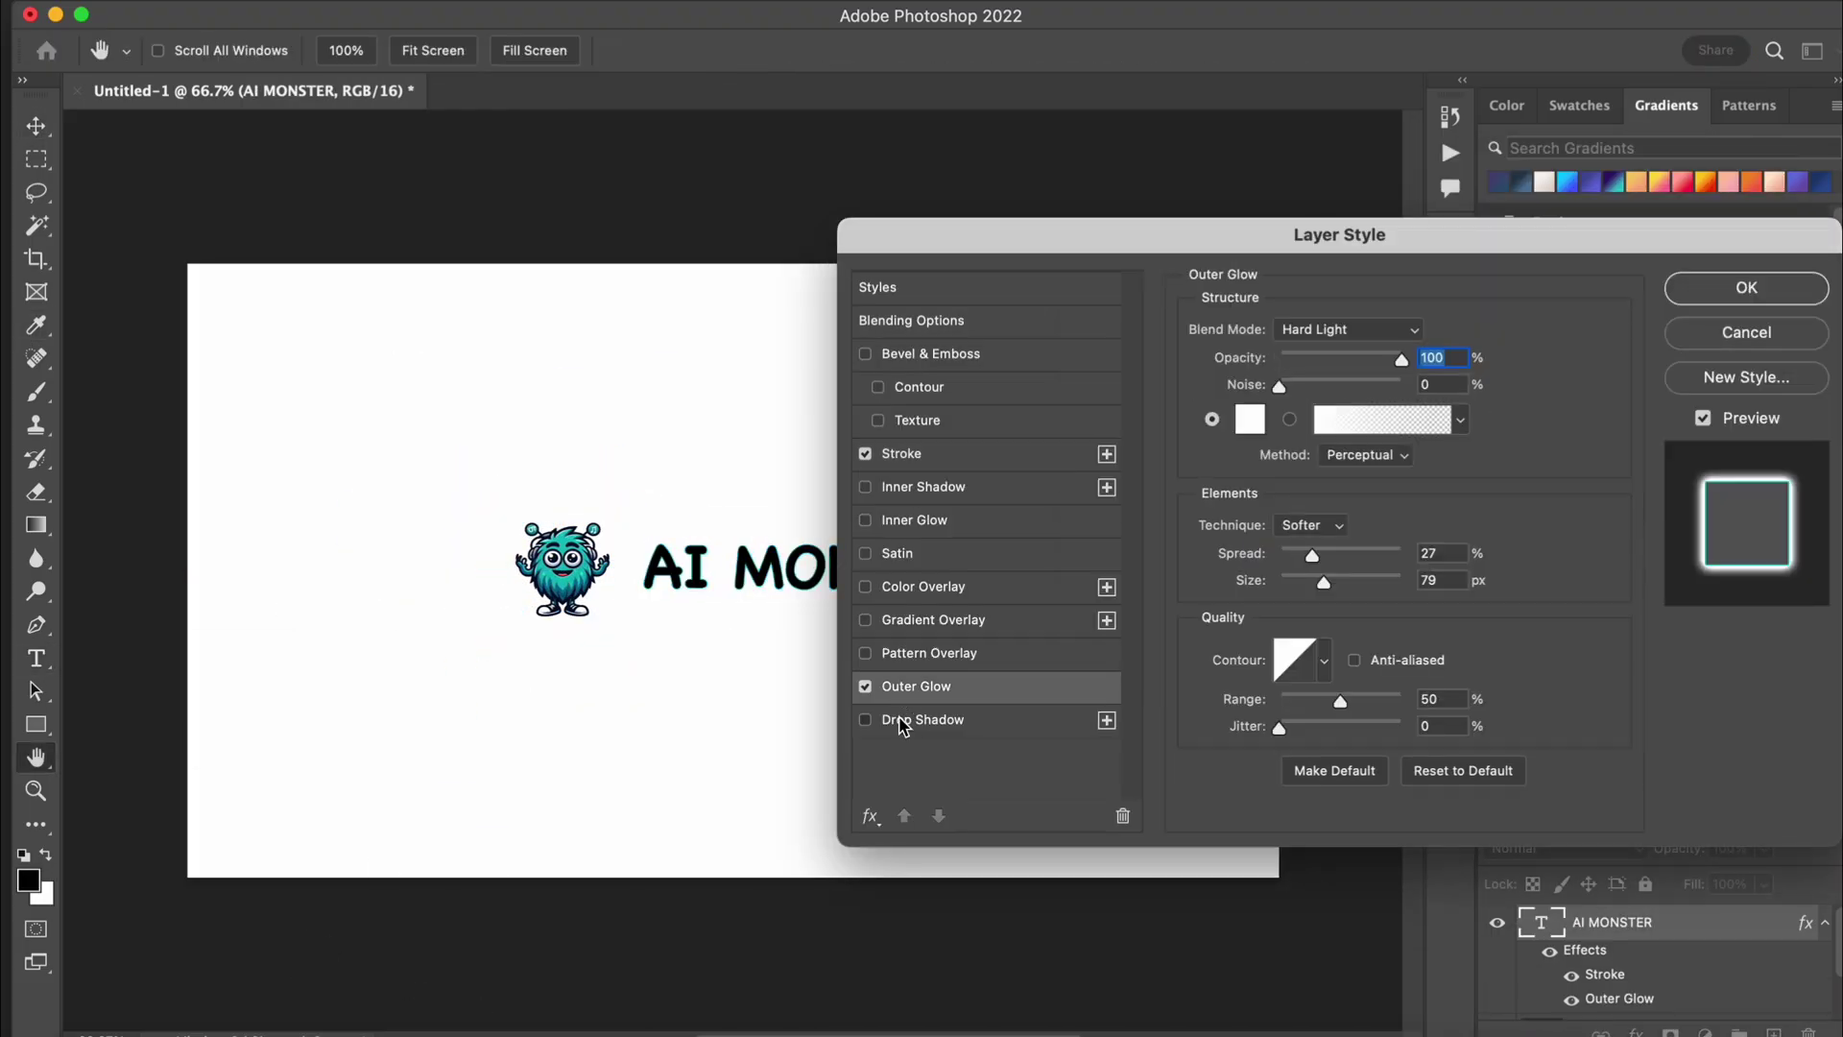
{"action": "left_click", "coordinate": [903, 721]}
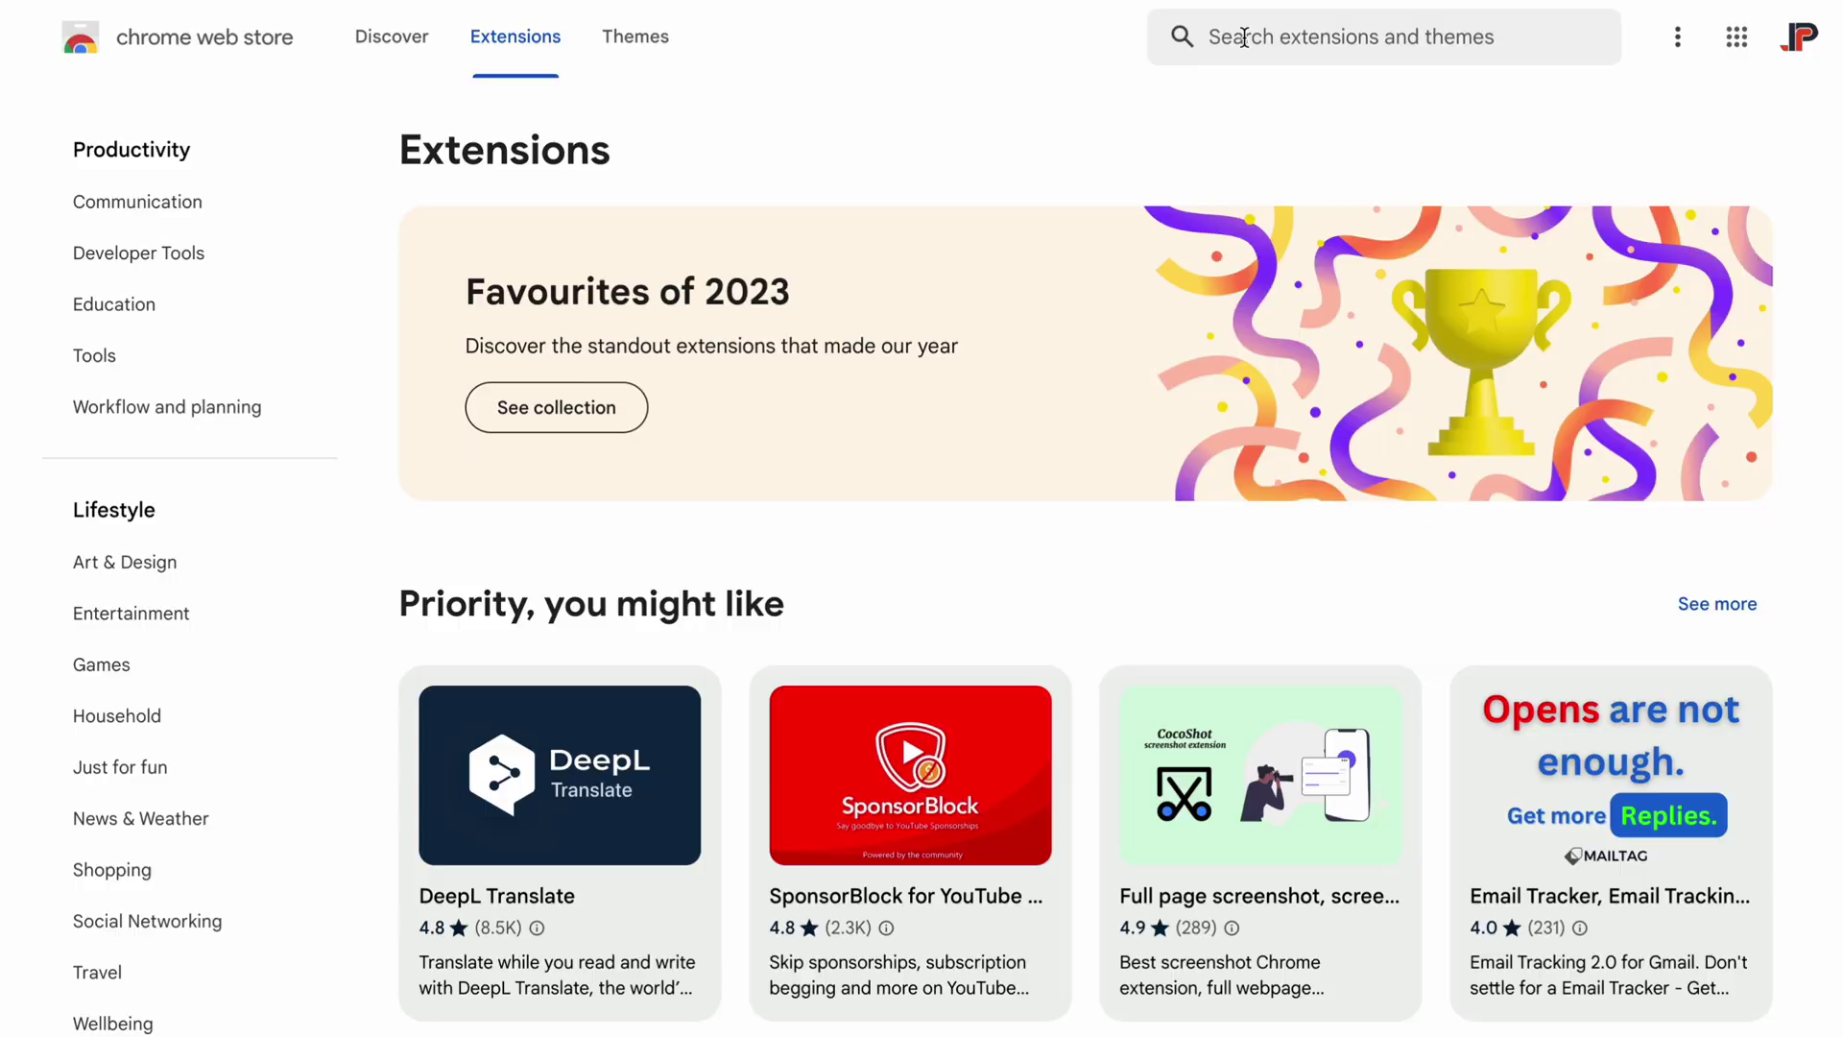
- Search the Chrome Web Store for "YouTube Summary with ChatGPT & Claude" and open the matching glasp.co extension
{"action": "left_click", "coordinate": [1244, 36]}
{"action": "type", "text": "YouTube Summary with ChatGPT & Claude"}
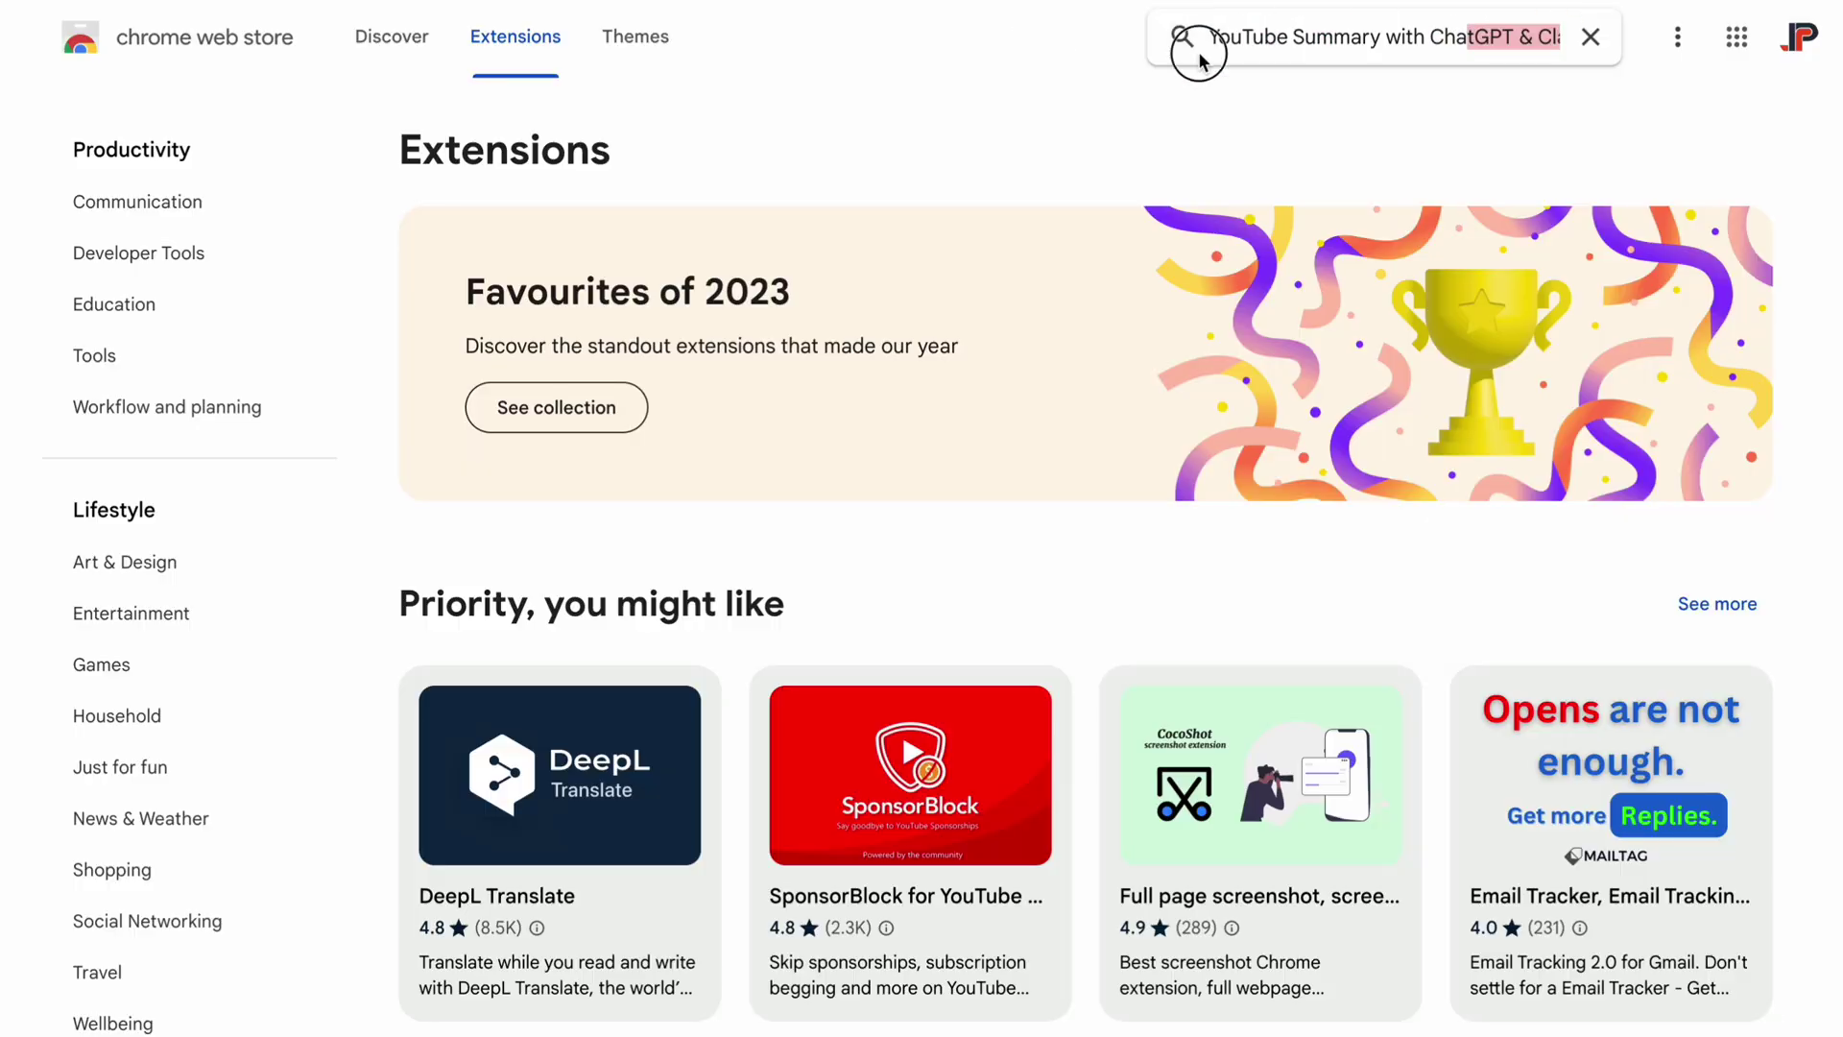
{"action": "key", "text": "Return"}
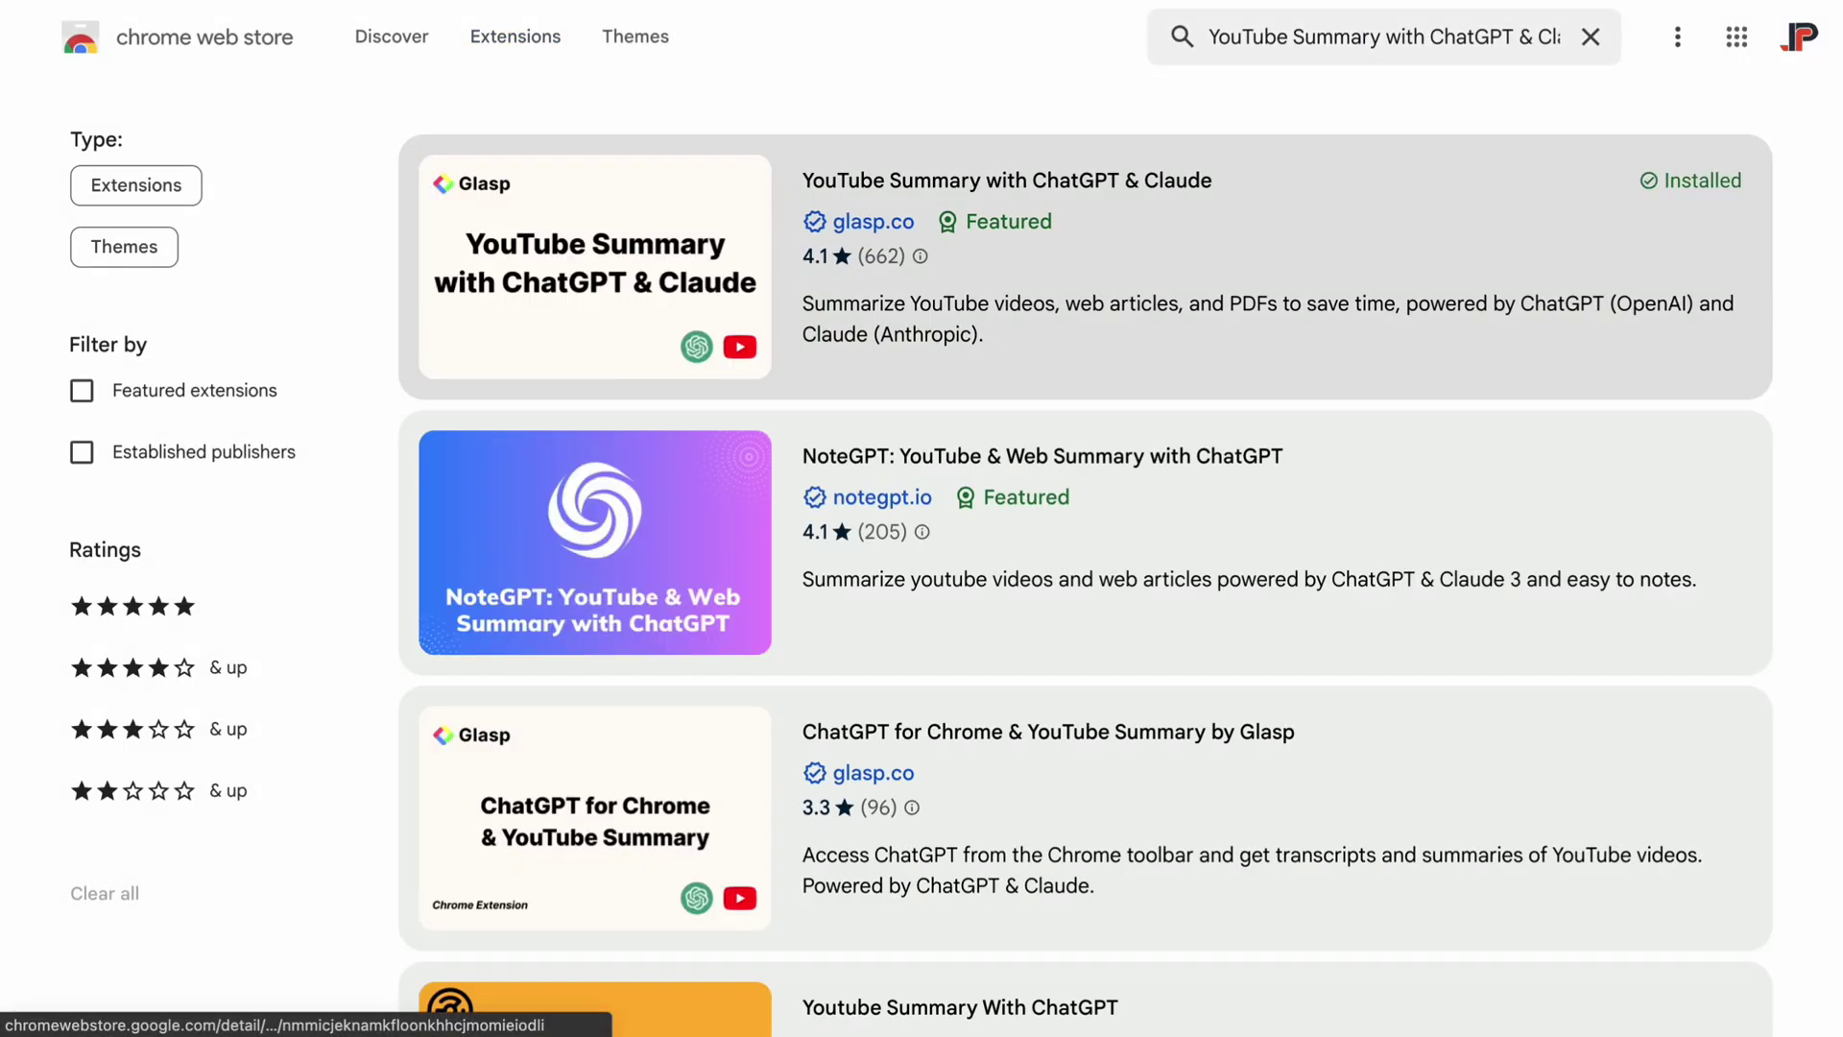
{"action": "left_click", "coordinate": [1092, 195]}
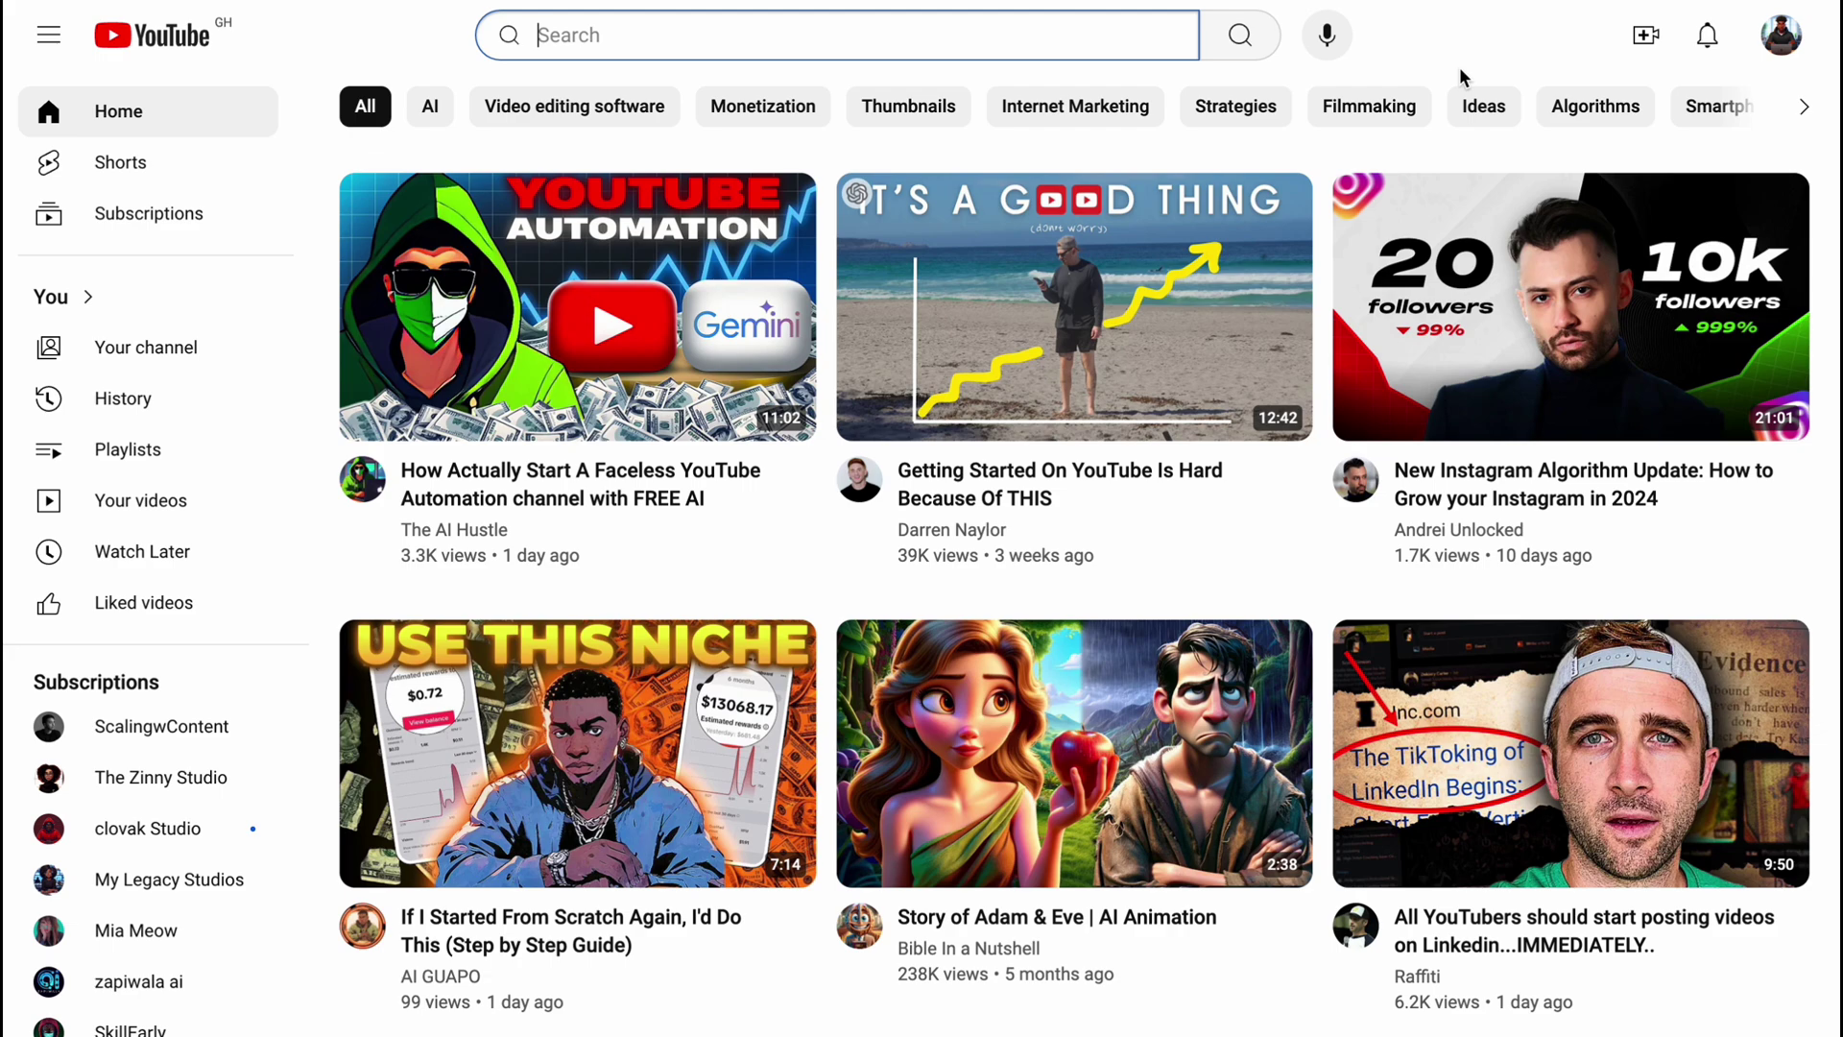
- Search YouTube for "how to create a song with AI for free" and open "How I Made an Entire Song Using FREE AI Tools" in a new tab
{"action": "type", "text": "how to create a song with AI for free"}
{"action": "key", "text": "Return"}
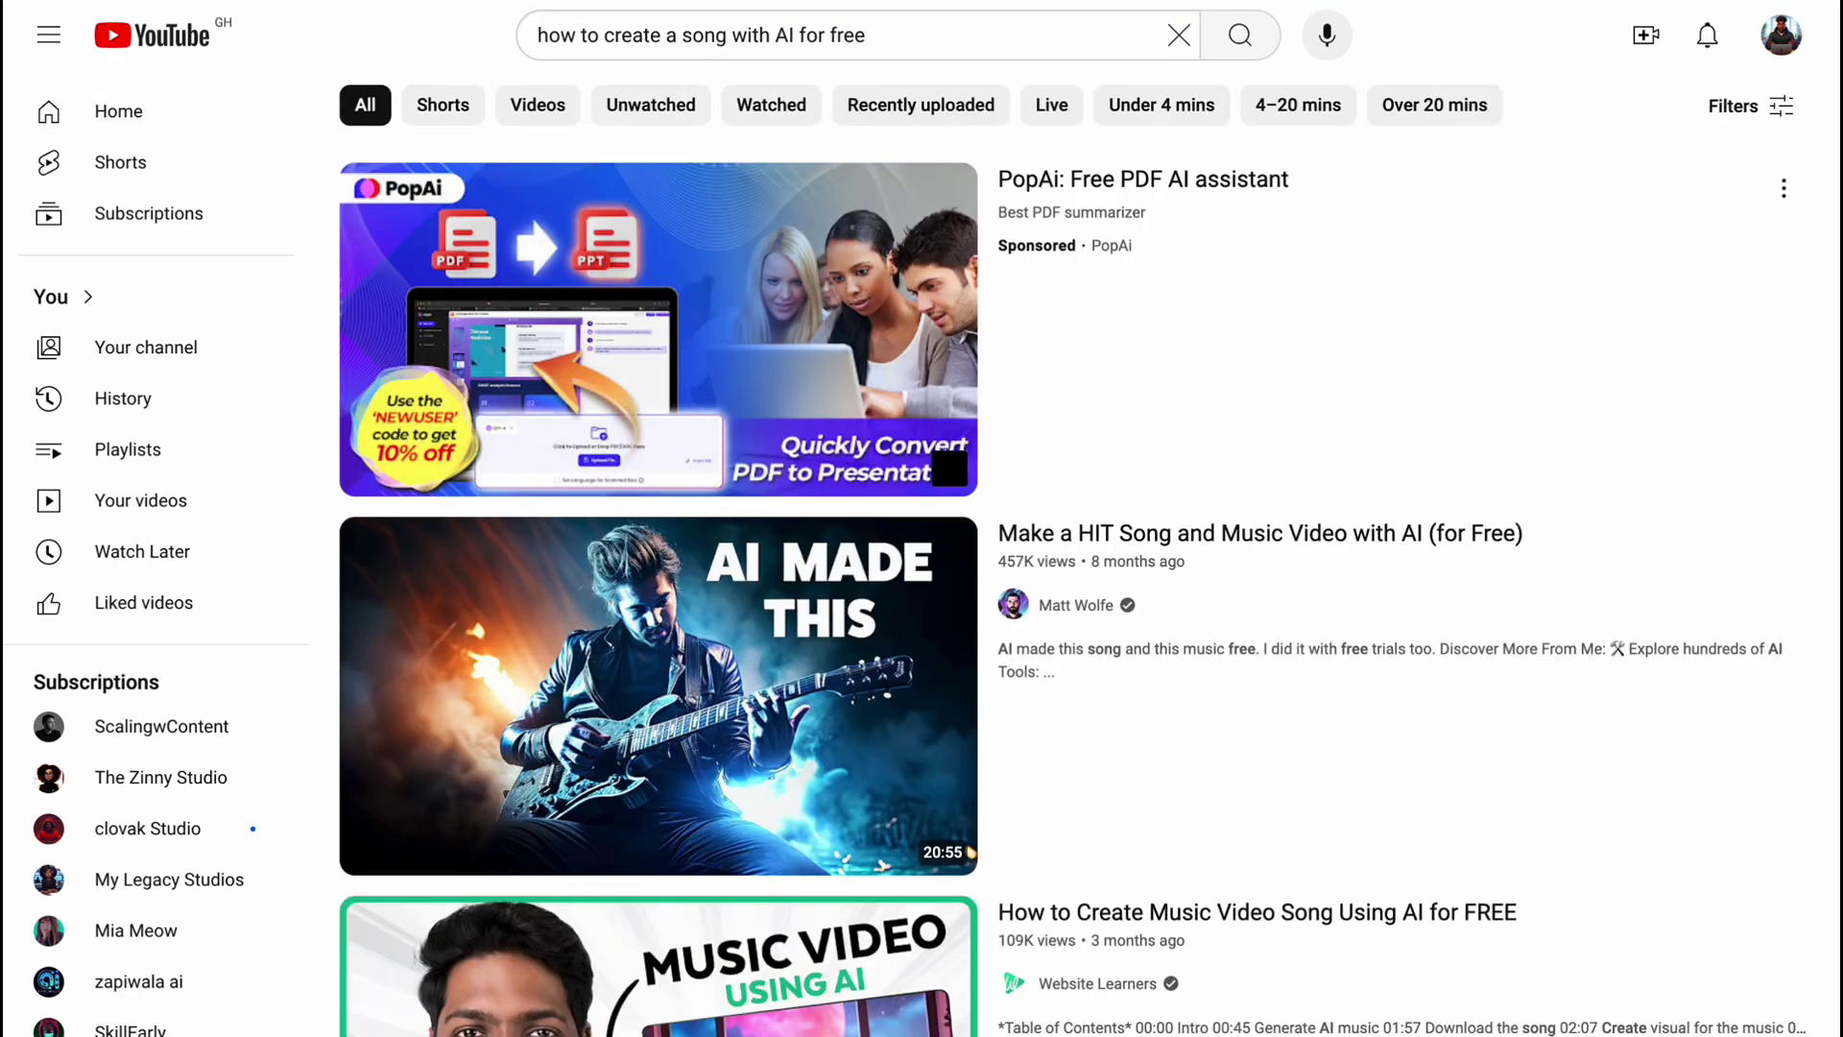
{"action": "scroll", "coordinate": [881, 564], "scroll_direction": "down", "scroll_amount": 20}
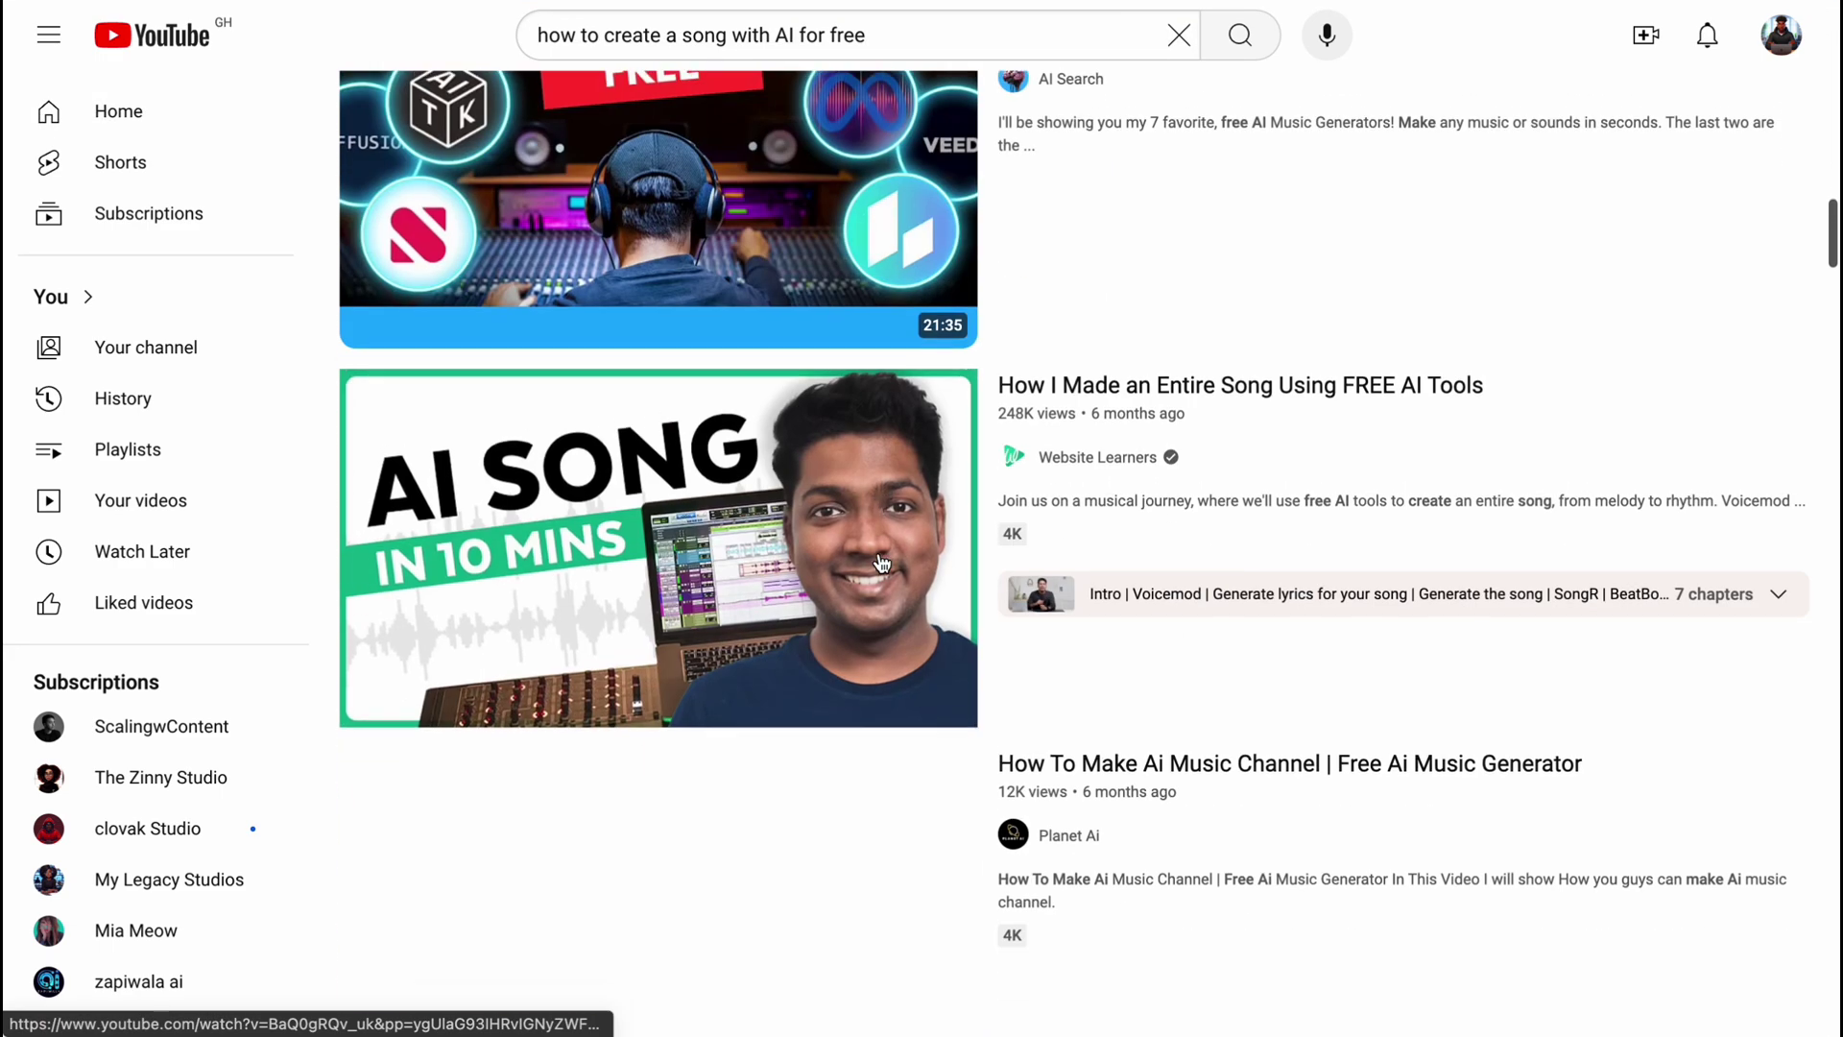
{"action": "scroll", "coordinate": [881, 564], "scroll_direction": "down", "scroll_amount": 1}
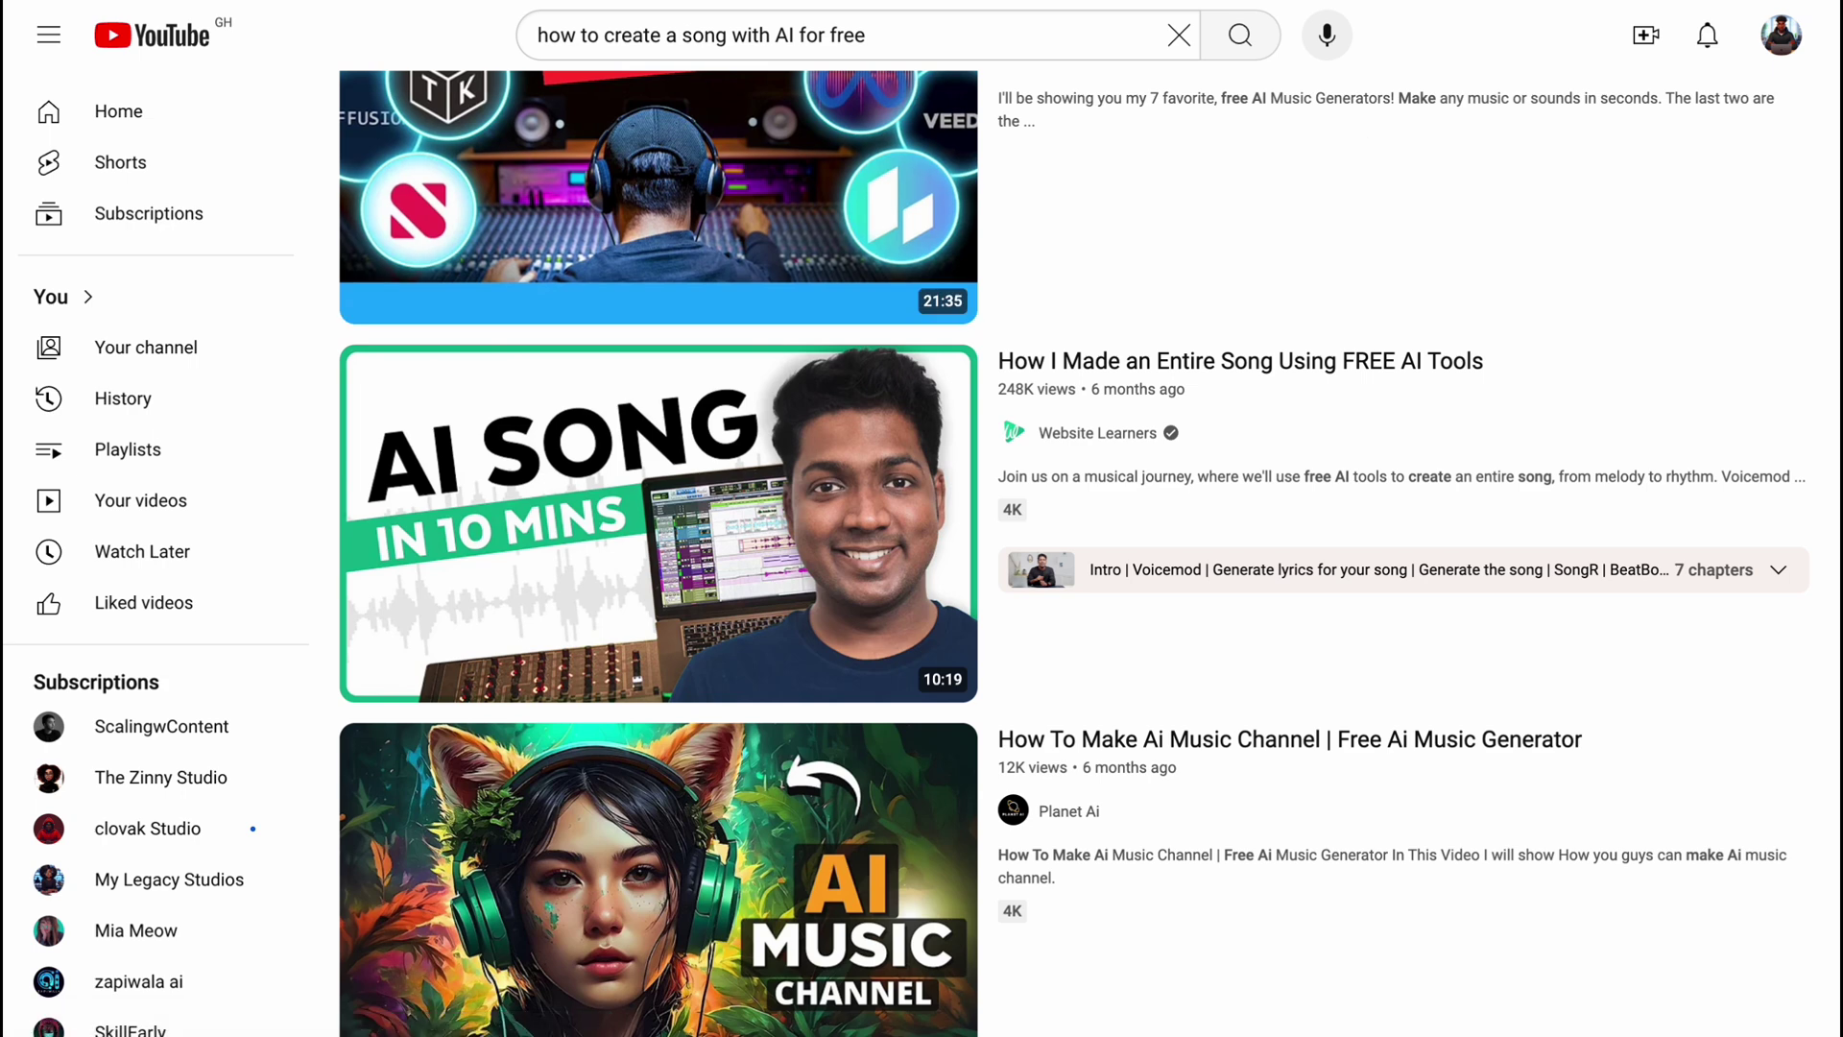
{"action": "right_click", "coordinate": [769, 523]}
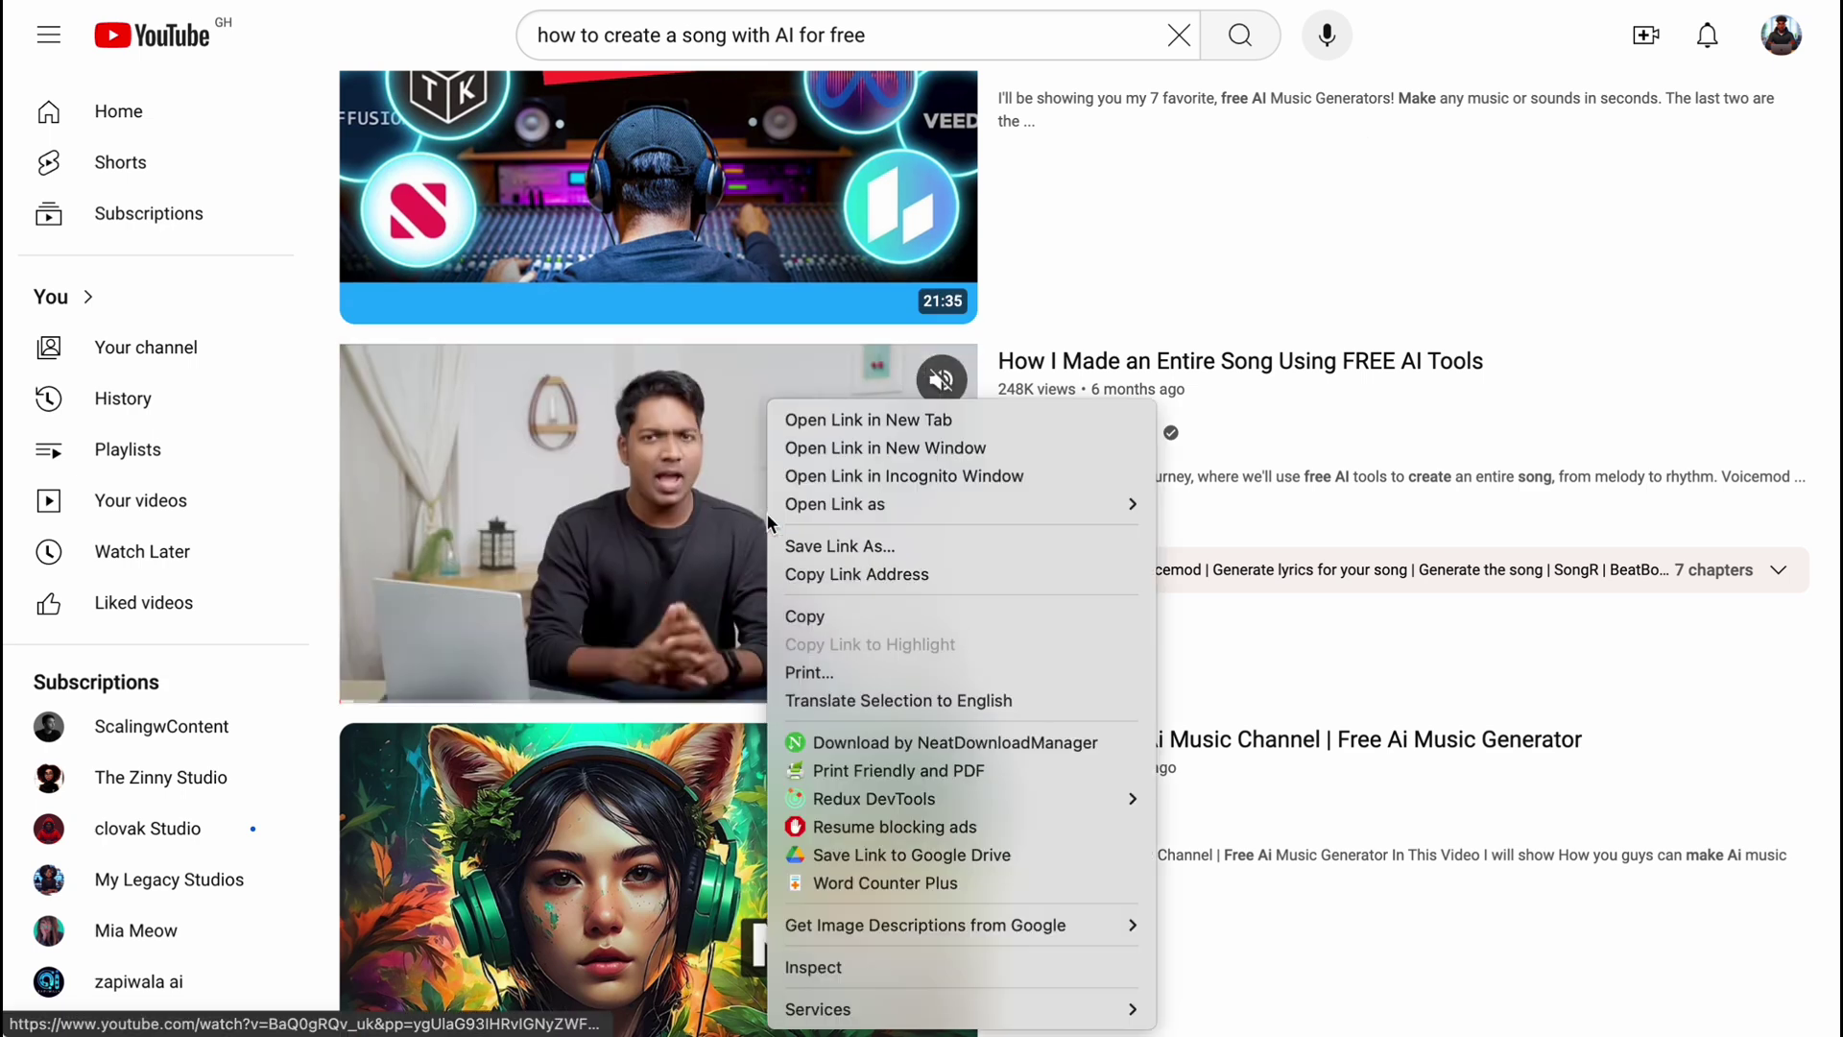
{"action": "left_click", "coordinate": [822, 430]}
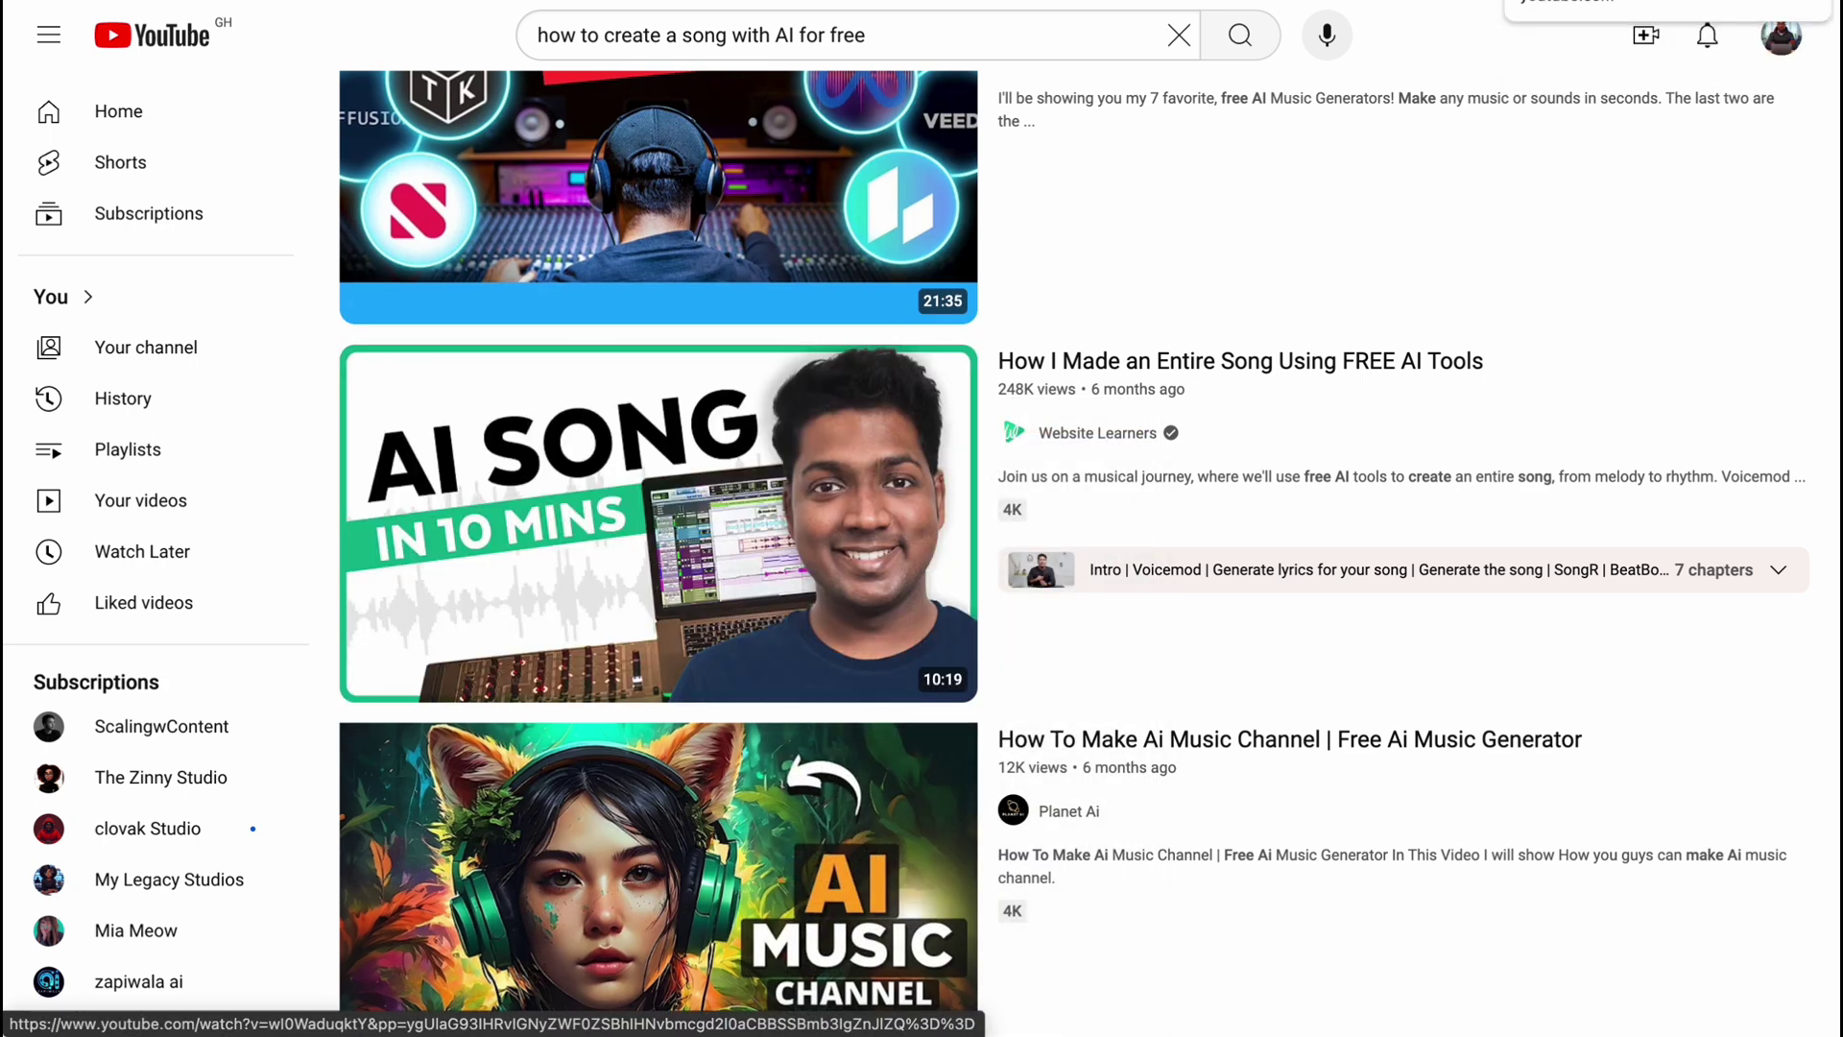
{"action": "left_click", "coordinate": [1654, 445]}
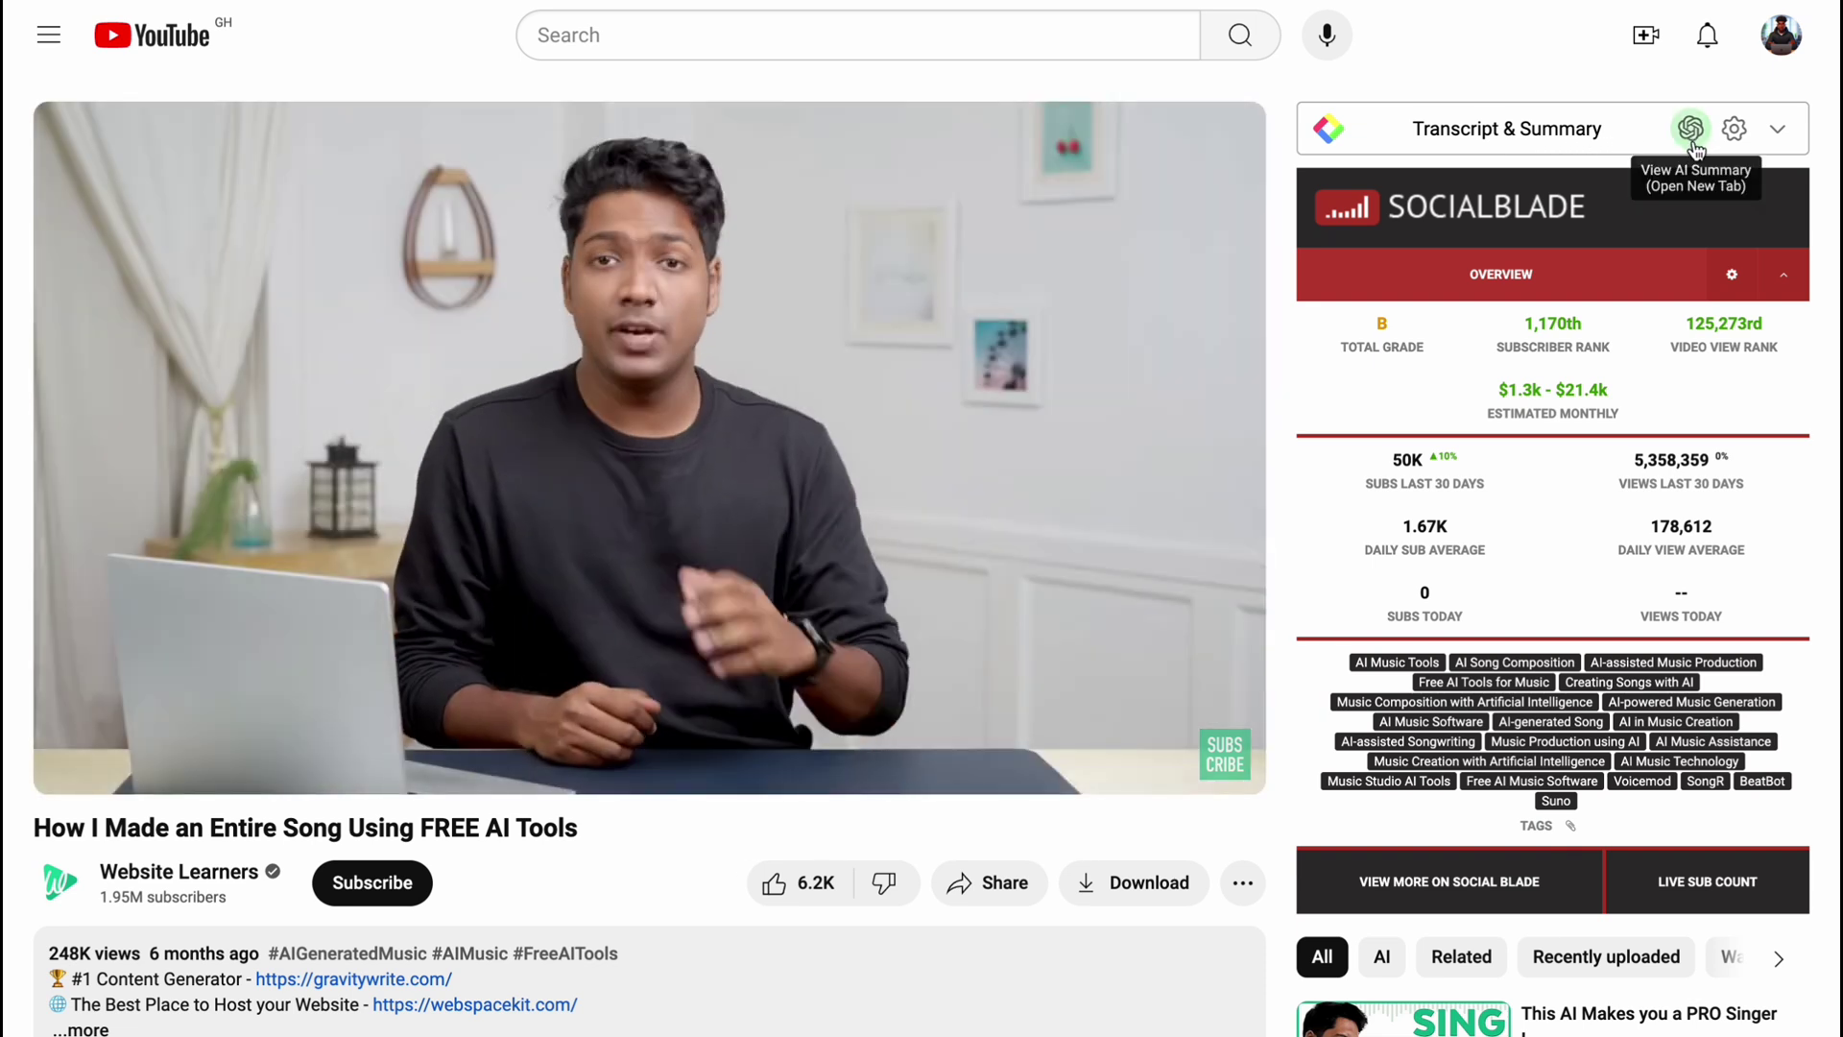
- Send the video's transcript to ChatGPT for an AI summary and go back to the start of the transcript in the prompt
{"action": "left_click", "coordinate": [1692, 134]}
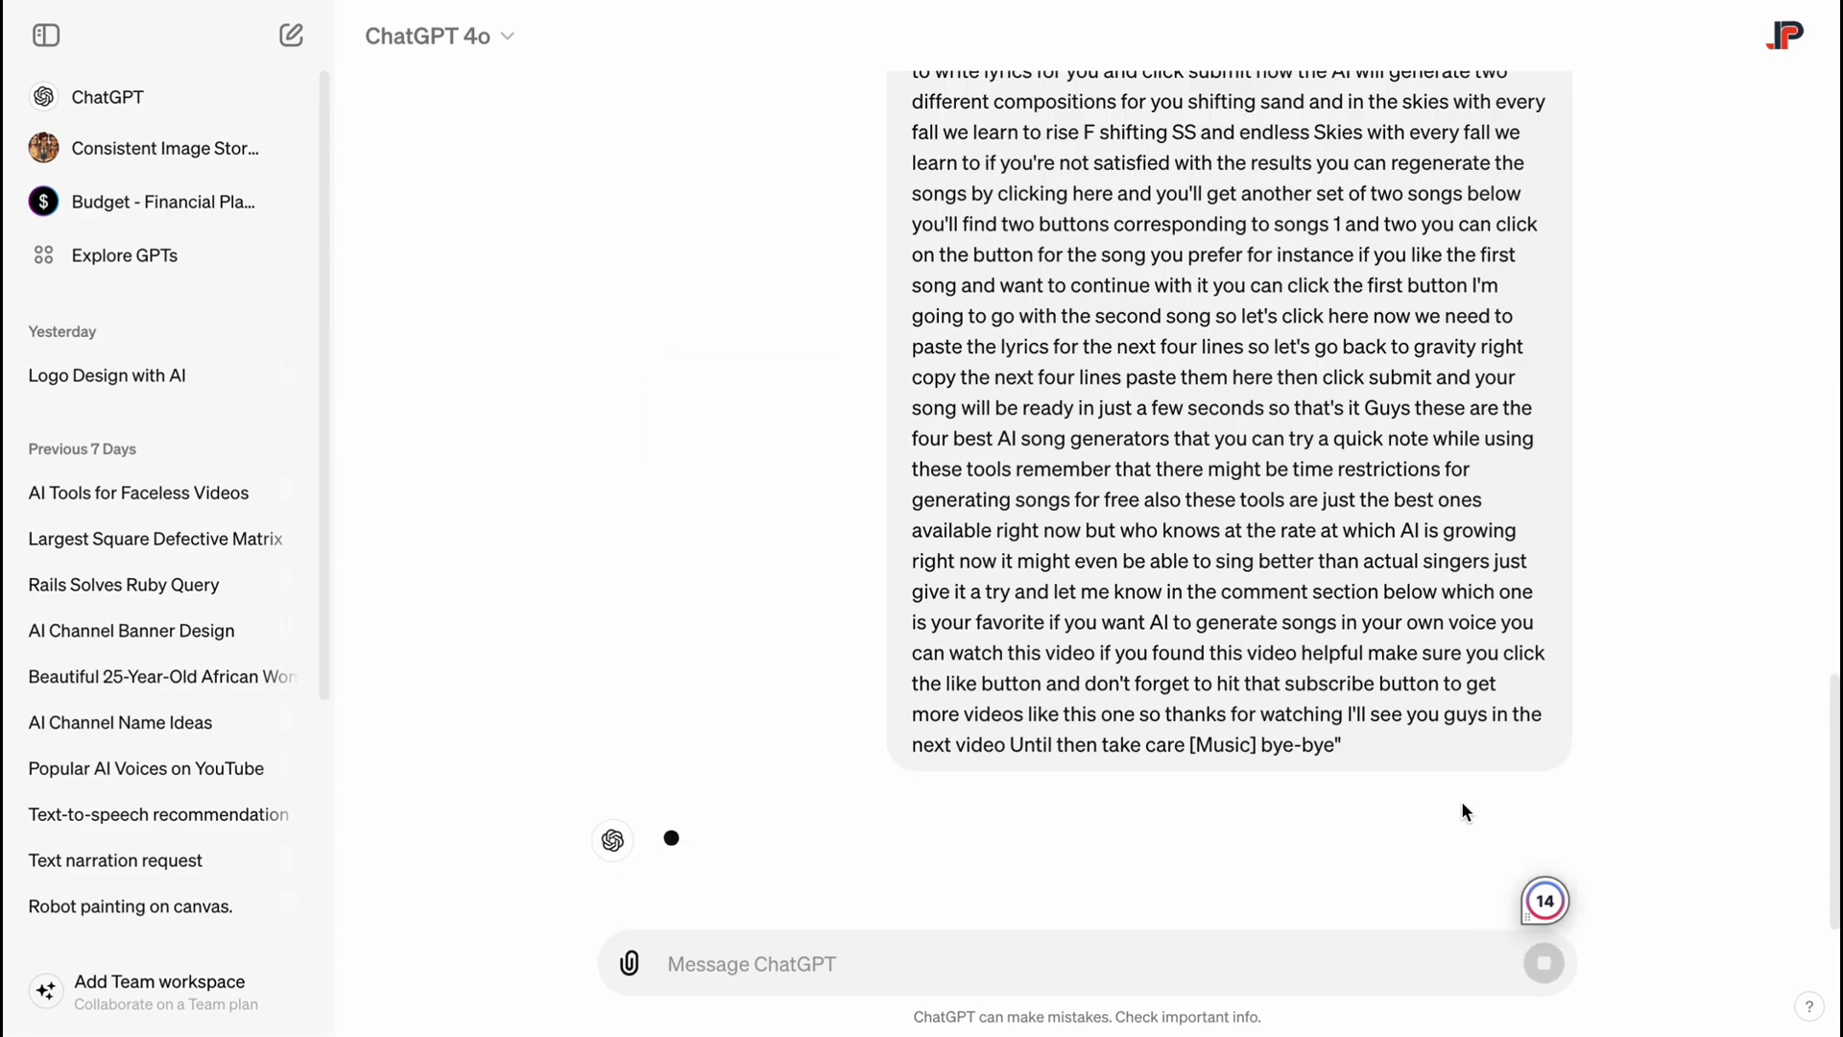
{"action": "scroll", "coordinate": [1383, 740], "scroll_direction": "down", "scroll_amount": 10}
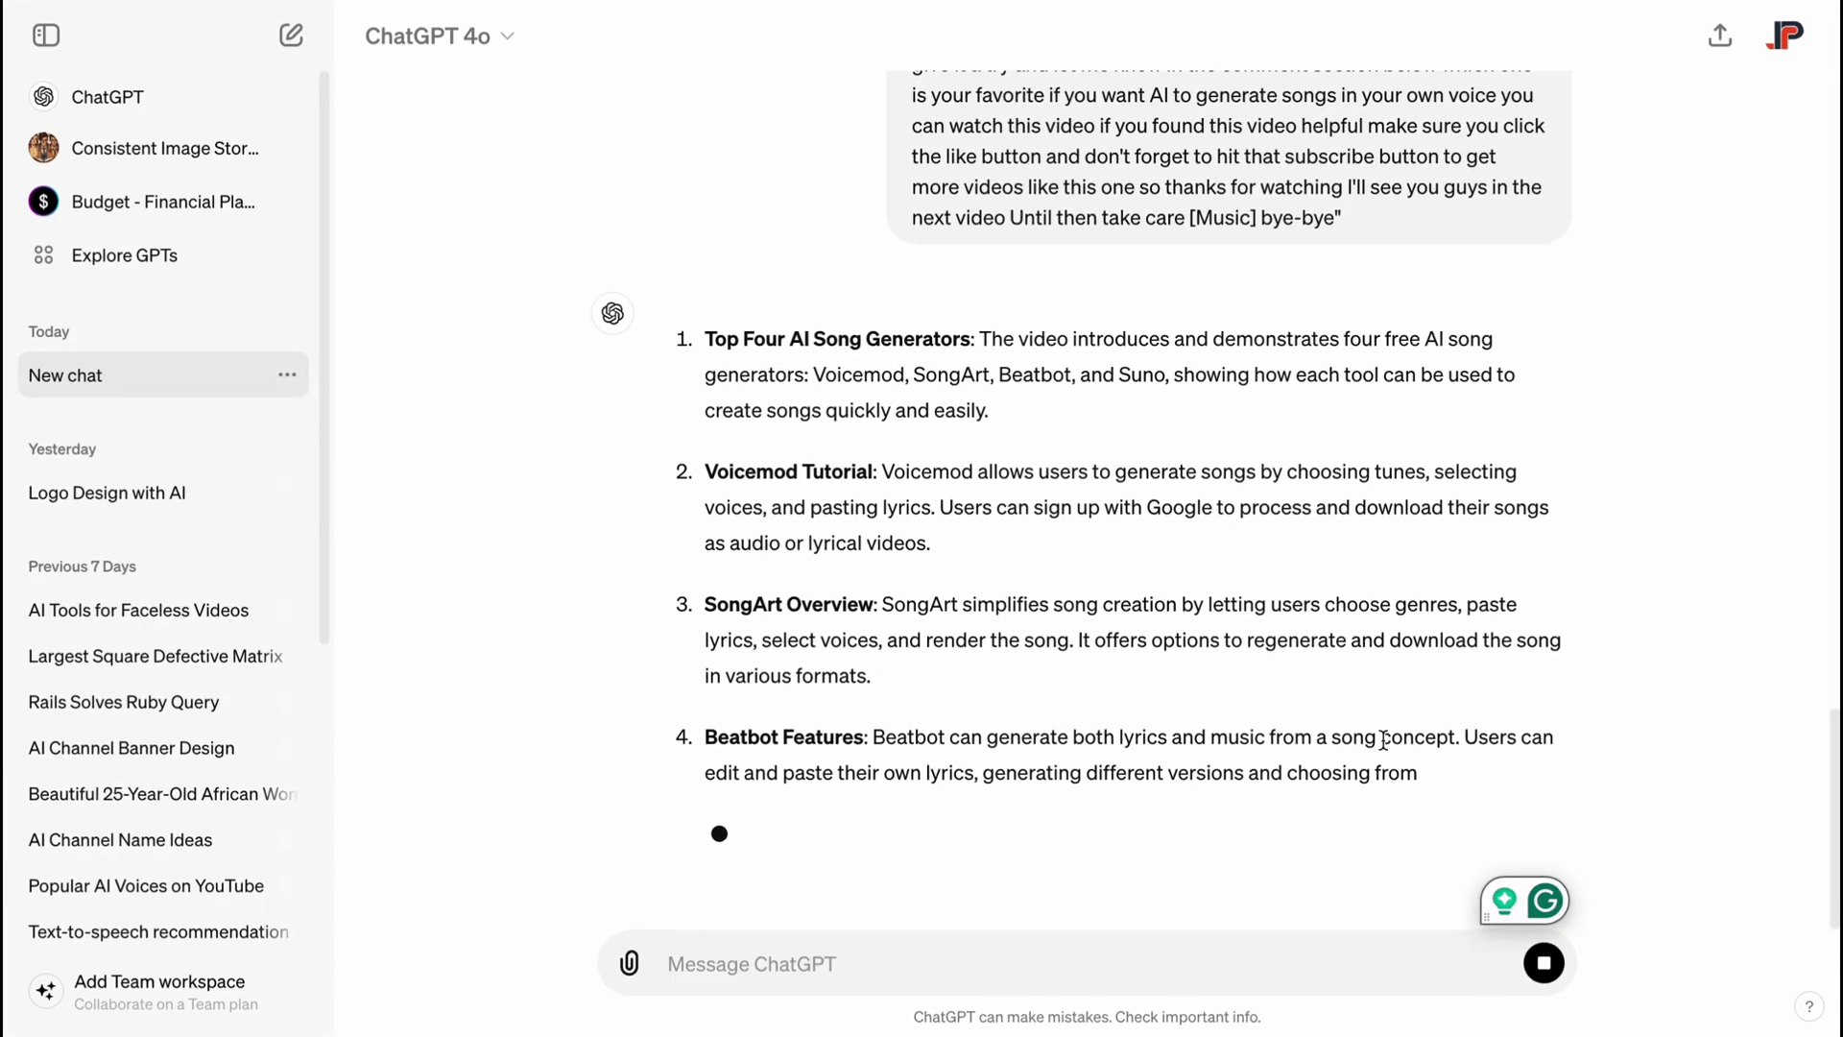
{"action": "scroll", "coordinate": [826, 567], "scroll_direction": "up", "scroll_amount": 15}
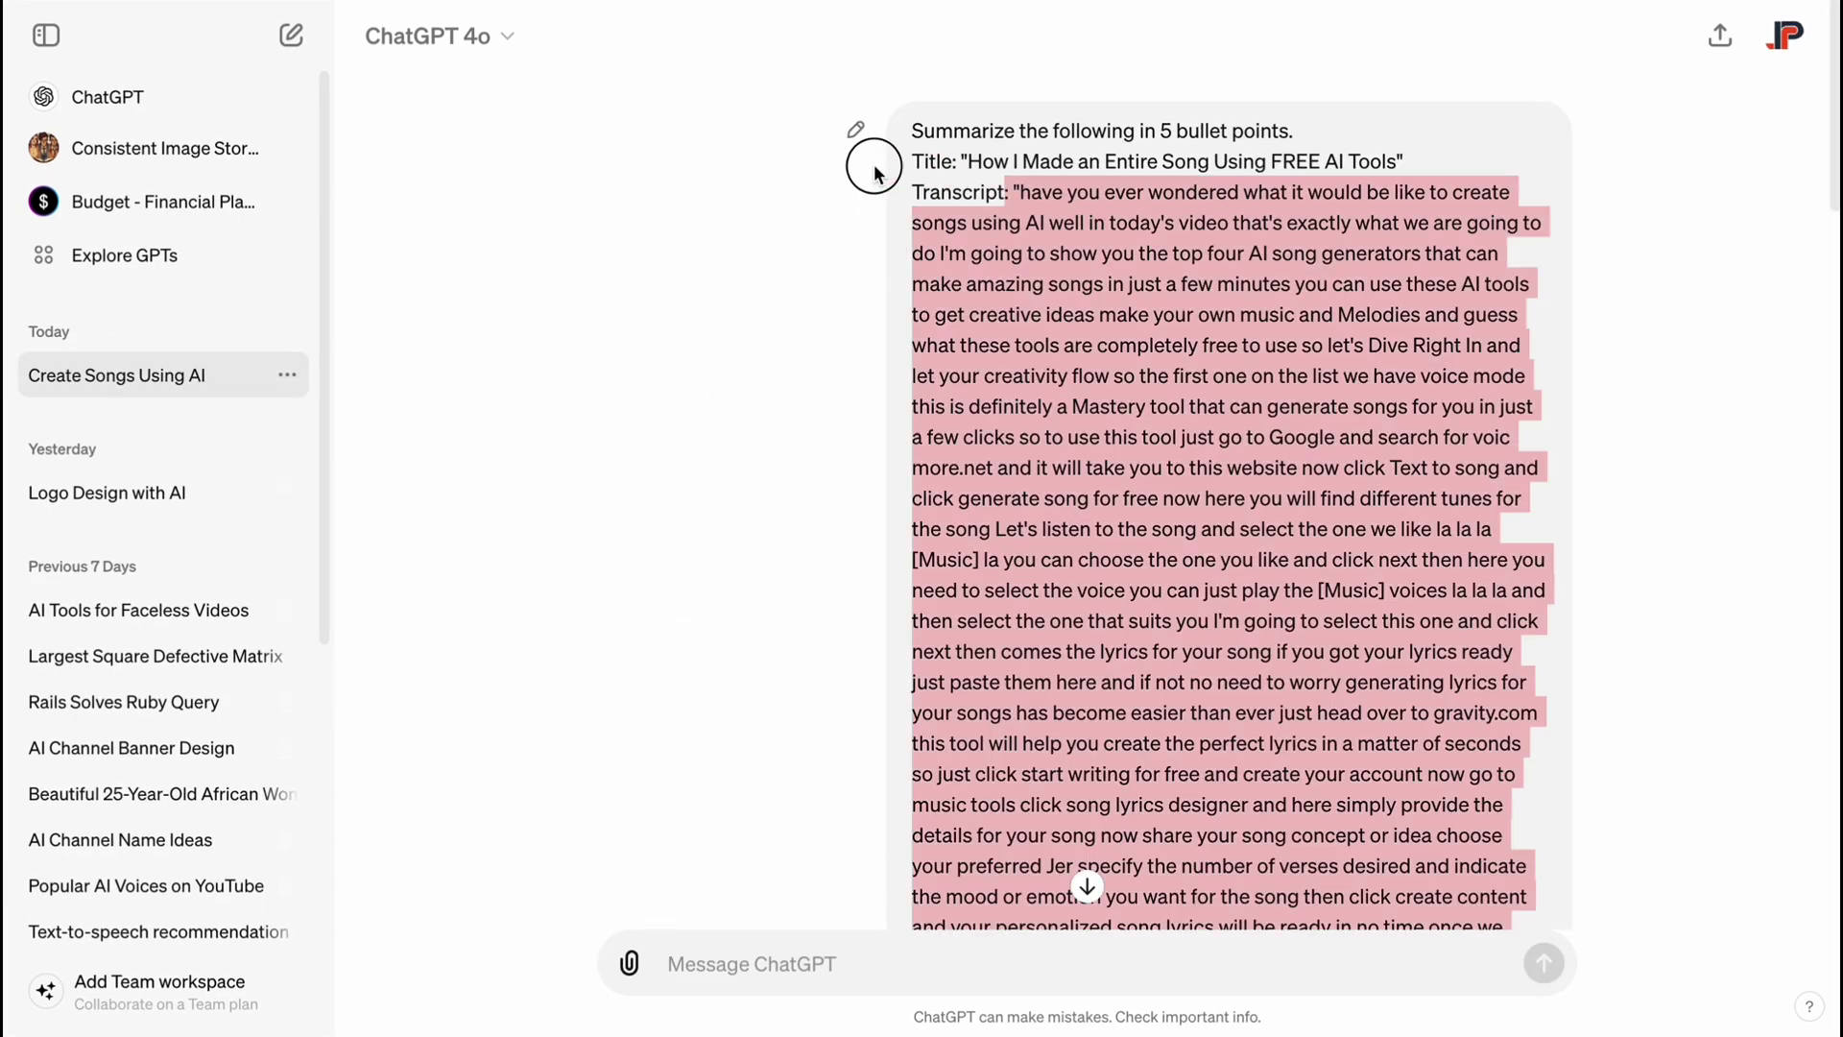
- Copy the sent transcript and draft a request for a YouTube script titled "how to create a song with AI for free" using the summary below
{"action": "double_click", "coordinate": [953, 189]}
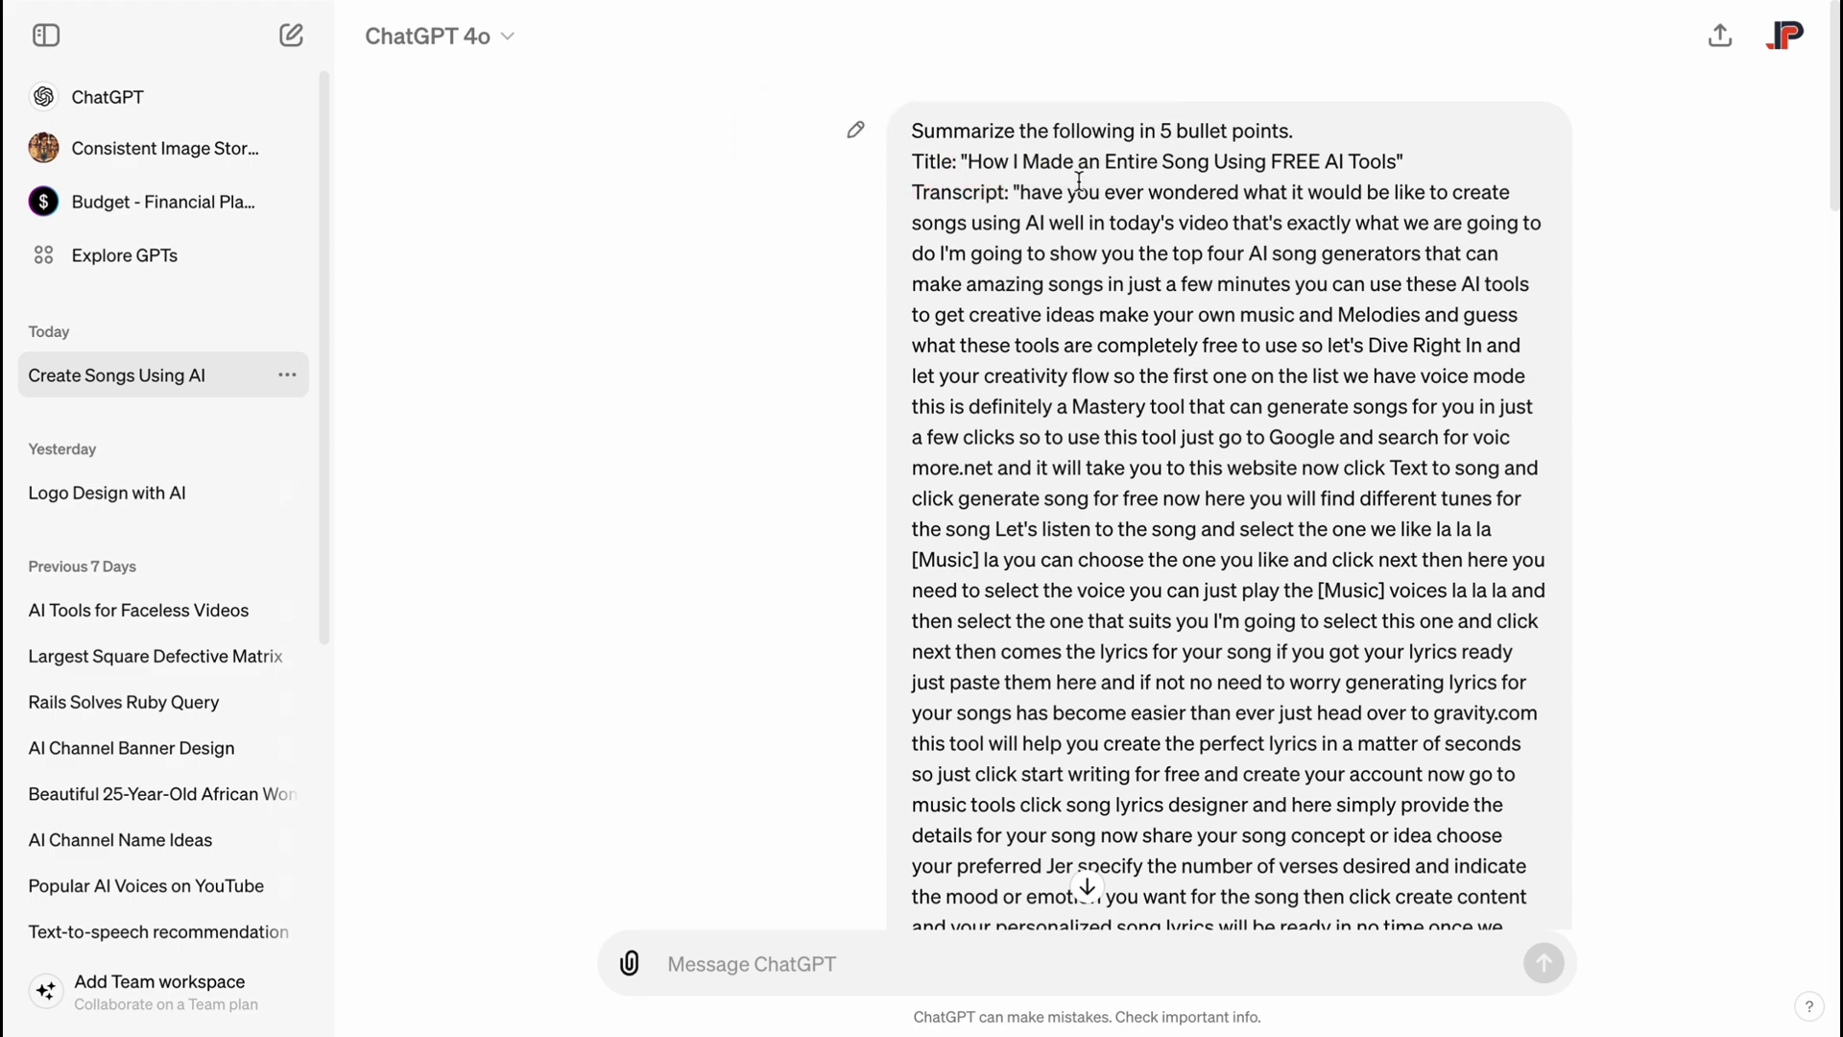
{"action": "left_click_drag", "start_coordinate": [917, 191], "coordinate": [1370, 675]}
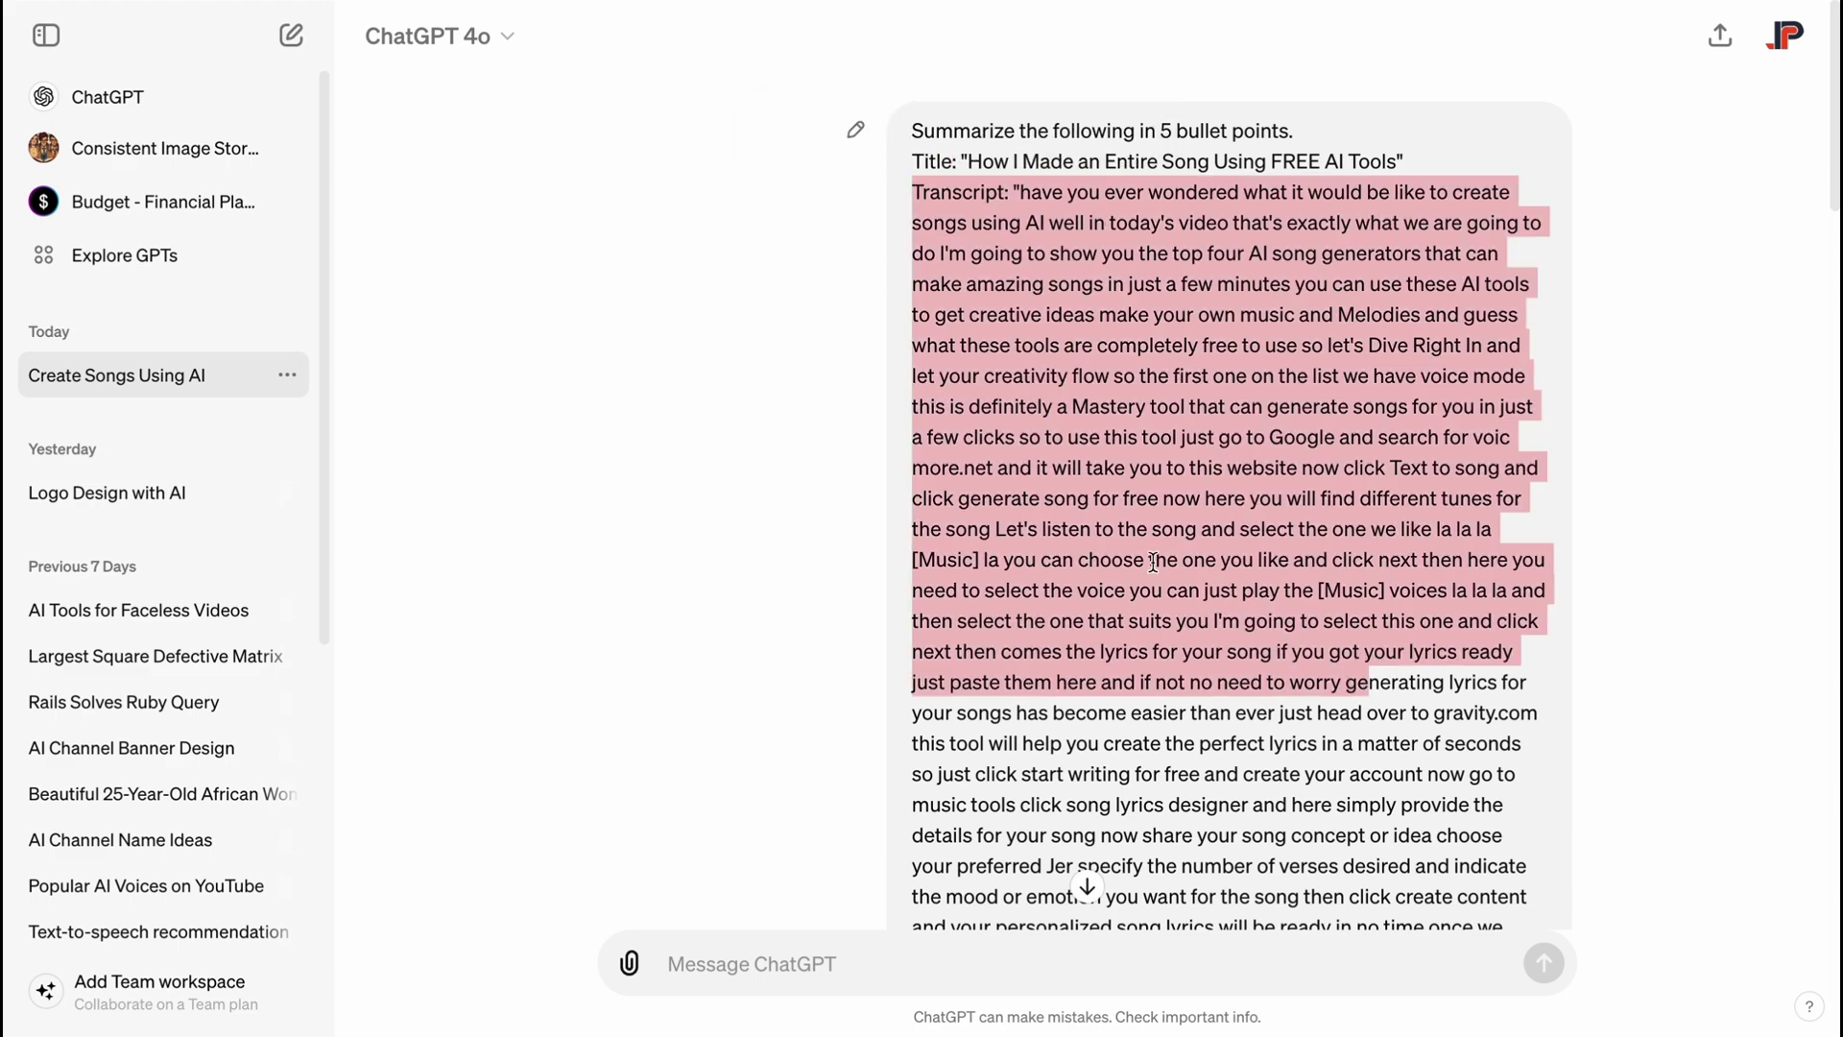
{"action": "triple_click", "coordinate": [1114, 470]}
{"action": "scroll", "coordinate": [1114, 471], "scroll_direction": "down", "scroll_amount": 10}
{"action": "scroll", "coordinate": [1114, 470], "scroll_direction": "down", "scroll_amount": 6}
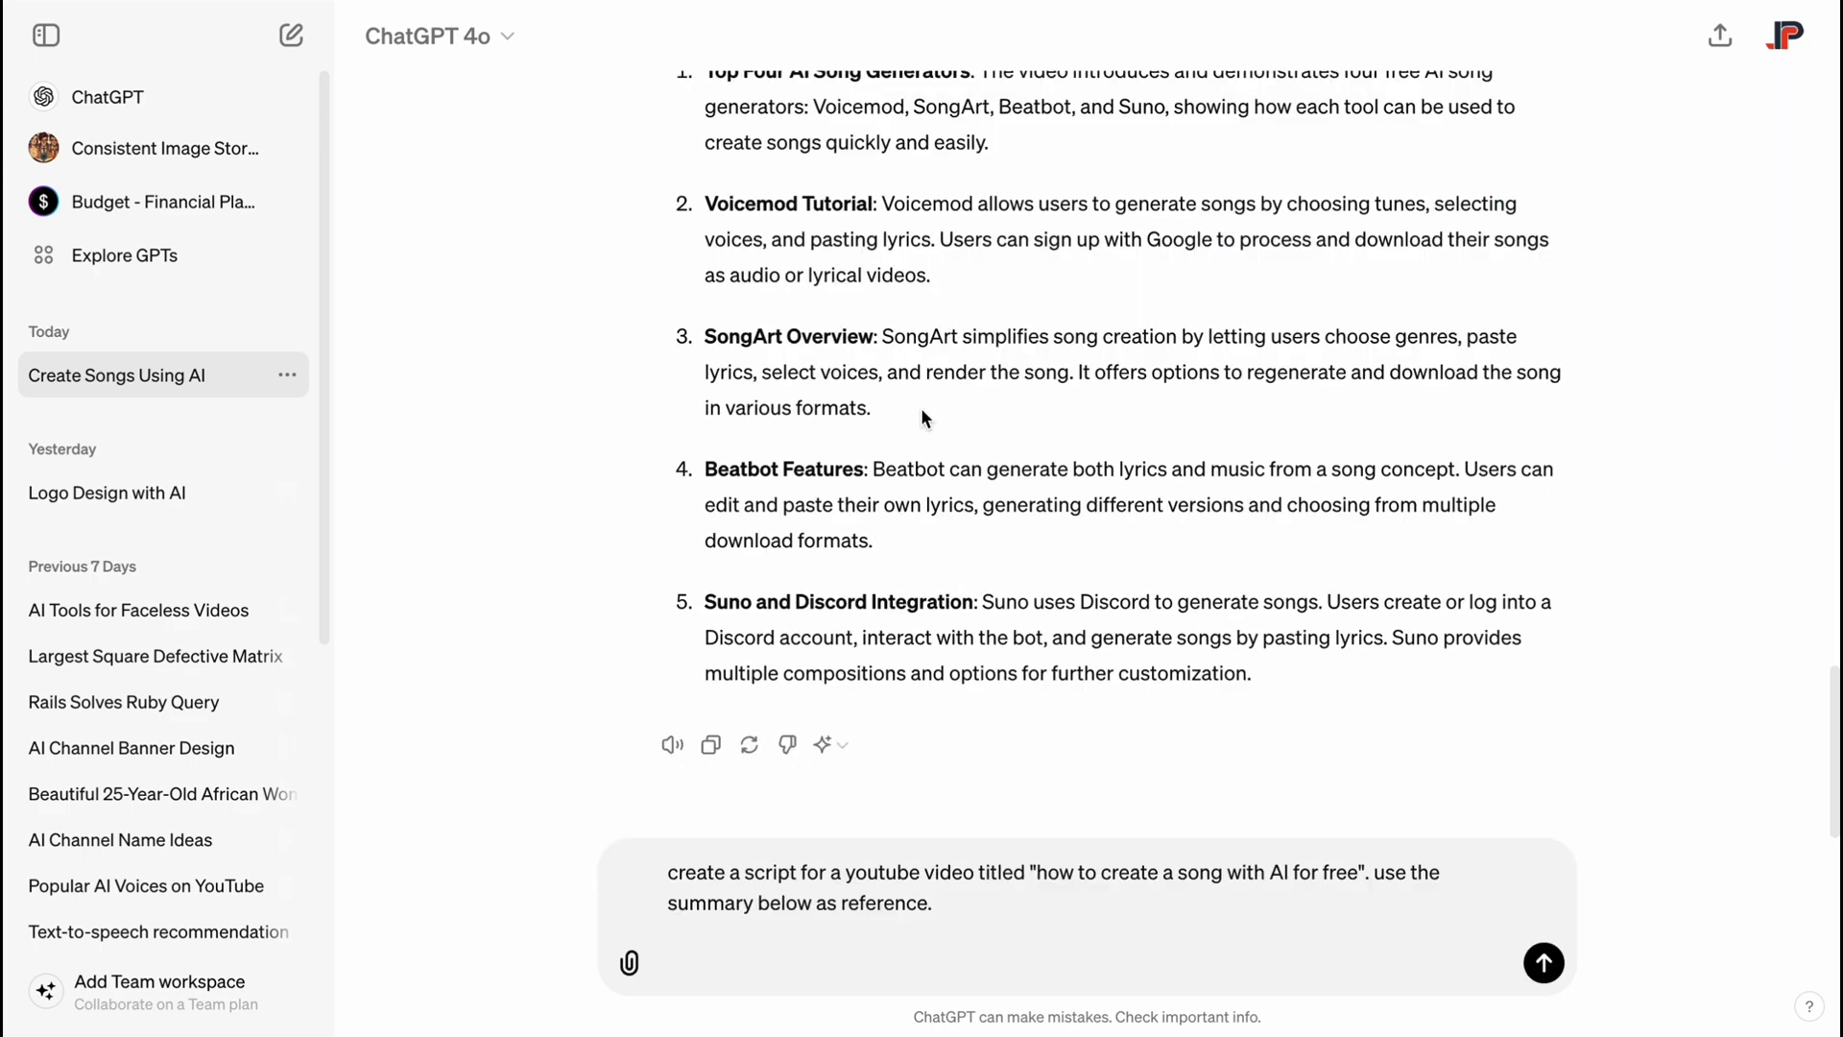
- Paste the copied transcript below the script request in the new message and return to where the pasted text begins
{"action": "scroll", "coordinate": [932, 423], "scroll_direction": "up", "scroll_amount": 6}
{"action": "scroll", "coordinate": [864, 672], "scroll_direction": "down", "scroll_amount": 10}
{"action": "left_click", "coordinate": [753, 971]}
{"action": "key", "text": "ctrl+v"}
{"action": "scroll", "coordinate": [756, 970], "scroll_direction": "up", "scroll_amount": 15}
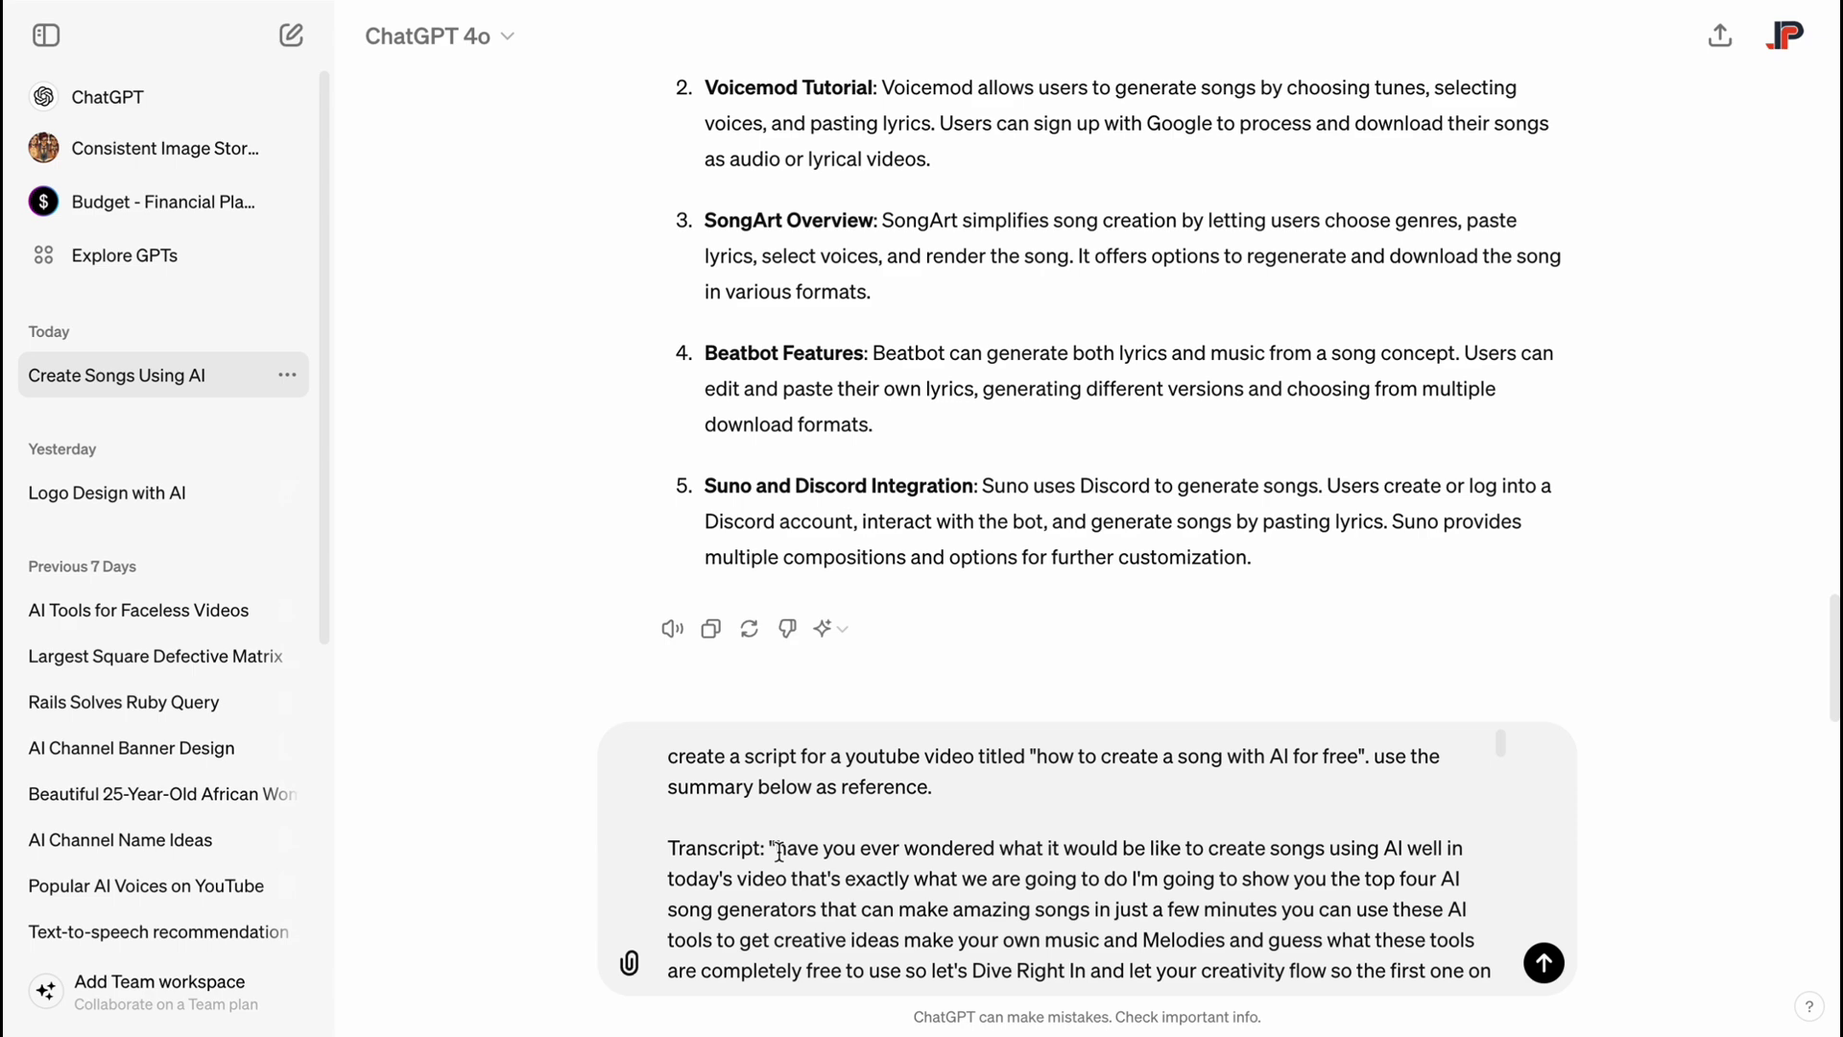
- Remove the Transcript label and opening quotation mark from the pasted text, send the request, and review the generated script
{"action": "key", "text": "BackSpace"}
{"action": "key", "text": "BackSpace"}
{"action": "key", "text": "BackSpace"}
{"action": "key", "text": "BackSpace"}
{"action": "key", "text": "BackSpace"}
{"action": "key", "text": "BackSpace"}
{"action": "key", "text": "BackSpace"}
{"action": "key", "text": "BackSpace"}
{"action": "key", "text": "BackSpace"}
{"action": "key", "text": "BackSpace"}
{"action": "key", "text": "BackSpace"}
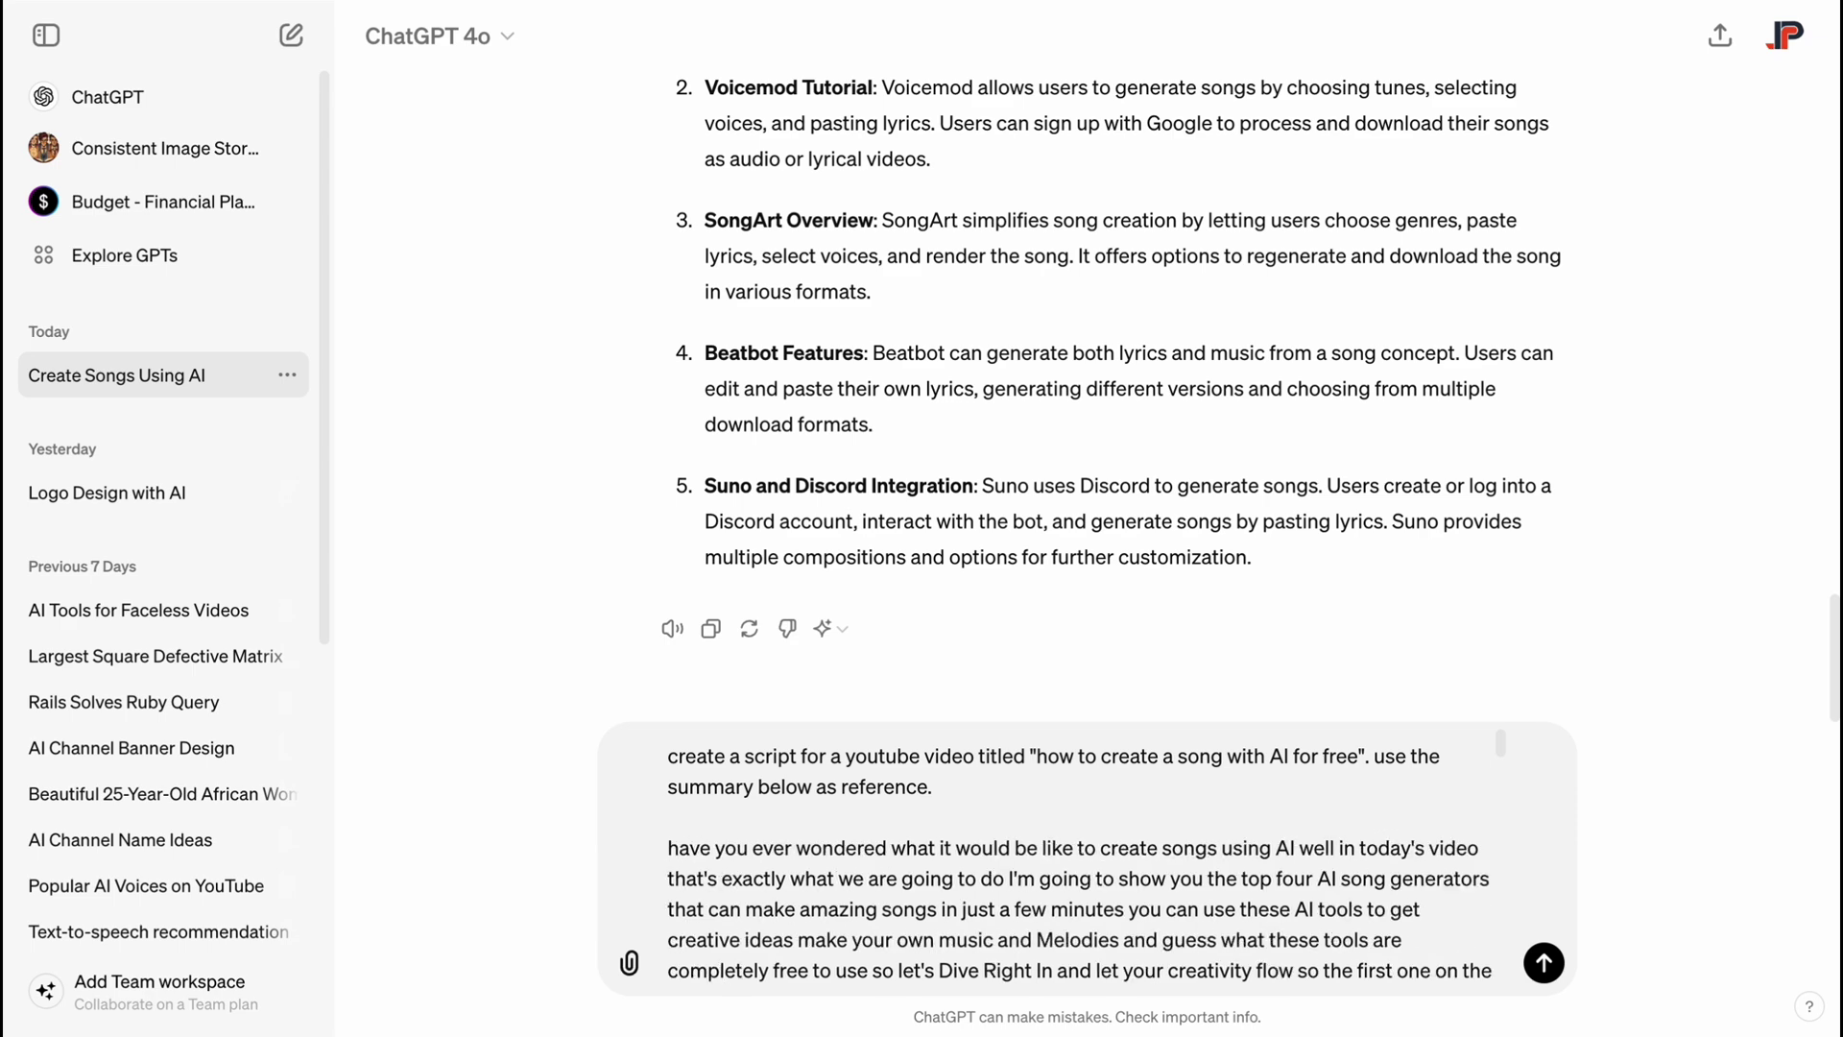
{"action": "key", "text": "Return"}
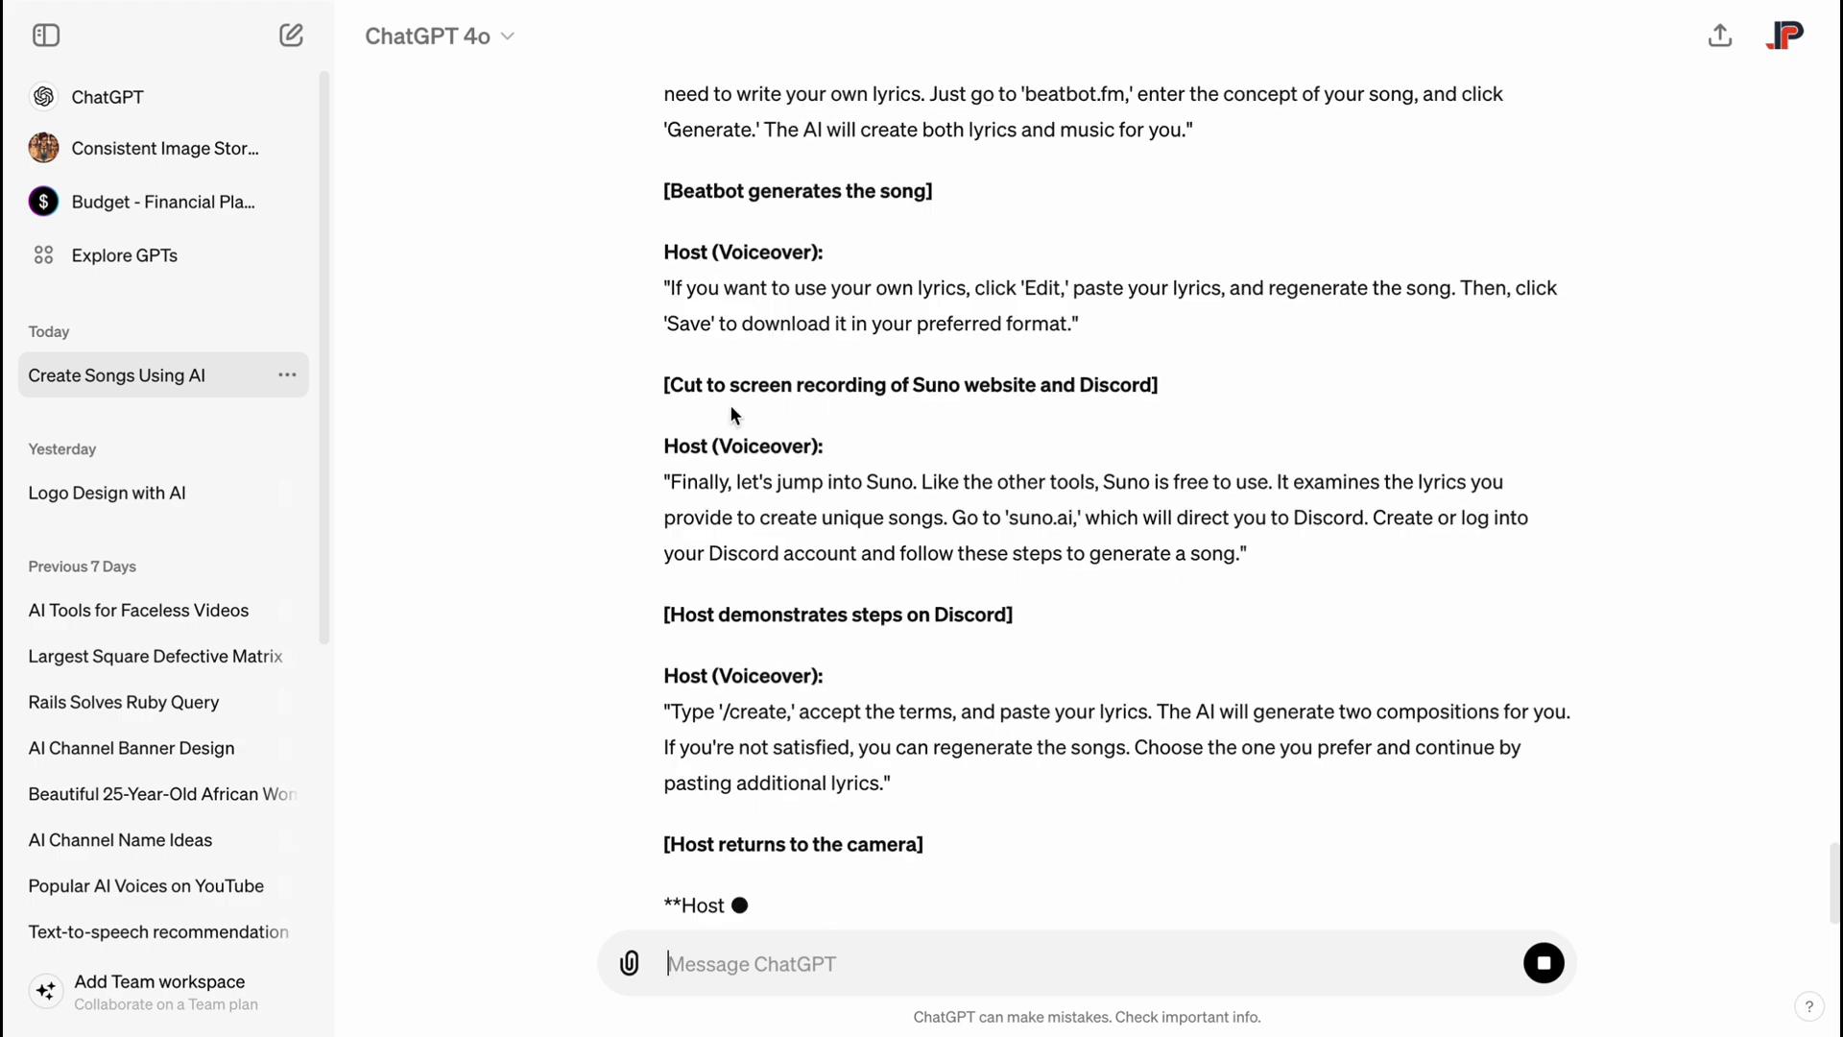
{"action": "scroll", "coordinate": [729, 405], "scroll_direction": "up", "scroll_amount": 20}
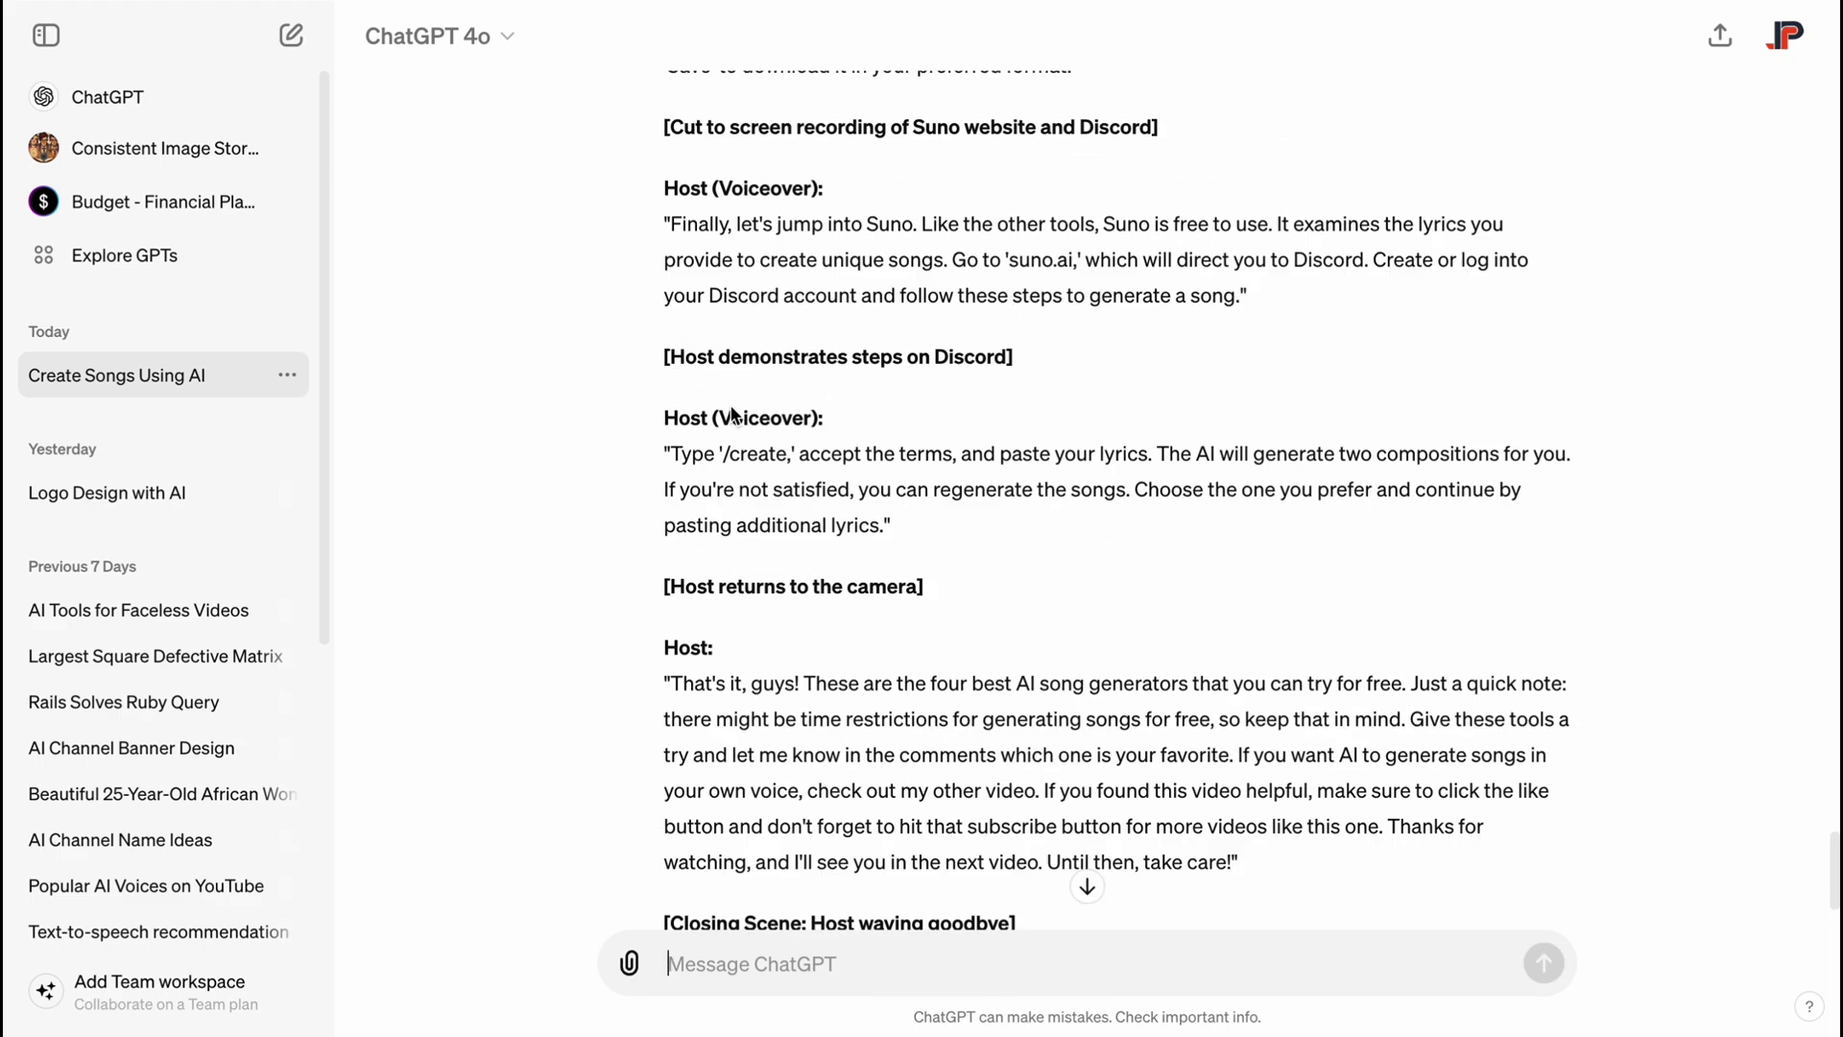
{"action": "scroll", "coordinate": [730, 405], "scroll_direction": "down", "scroll_amount": 4}
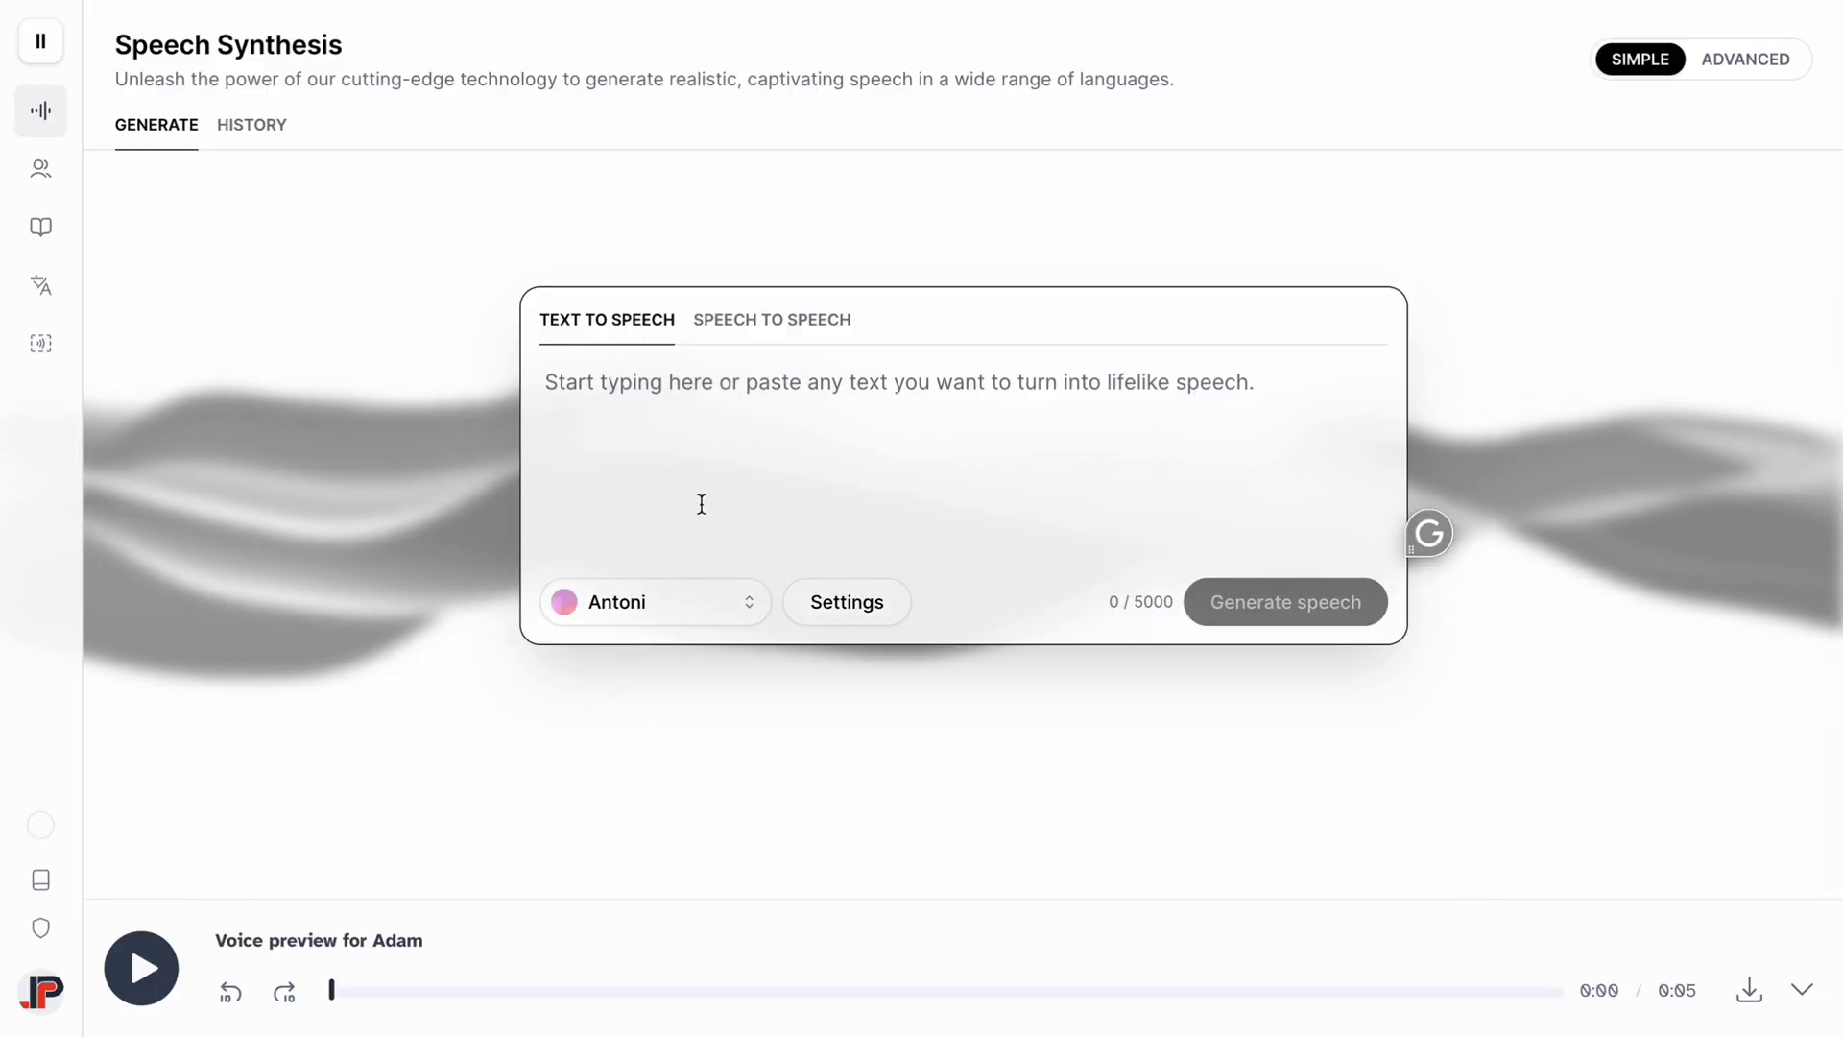
- In ElevenLabs, enter the script's introduction and Voicemod paragraph as text to speech, and browse the premade voices
{"action": "type", "text": "Have you ever wondered what it would be like to create songs using AI? Well, in today's video, that's exactly what we're going to do! I'm going to show you the top four AI song generators that can make amazing songs in just a few minutes. The best part? These tools are completely free to use! So let's dive right in and let your creativity flow.  The first tool on our list is Voicemod. This is definitely a mastery tool that can generate songs for you in just a few clicks. To use this tool, just go to Google and search for 'voicemod.net.' Once you're on the website, click 'Text to Song' and then 'Generate Song for Free."}
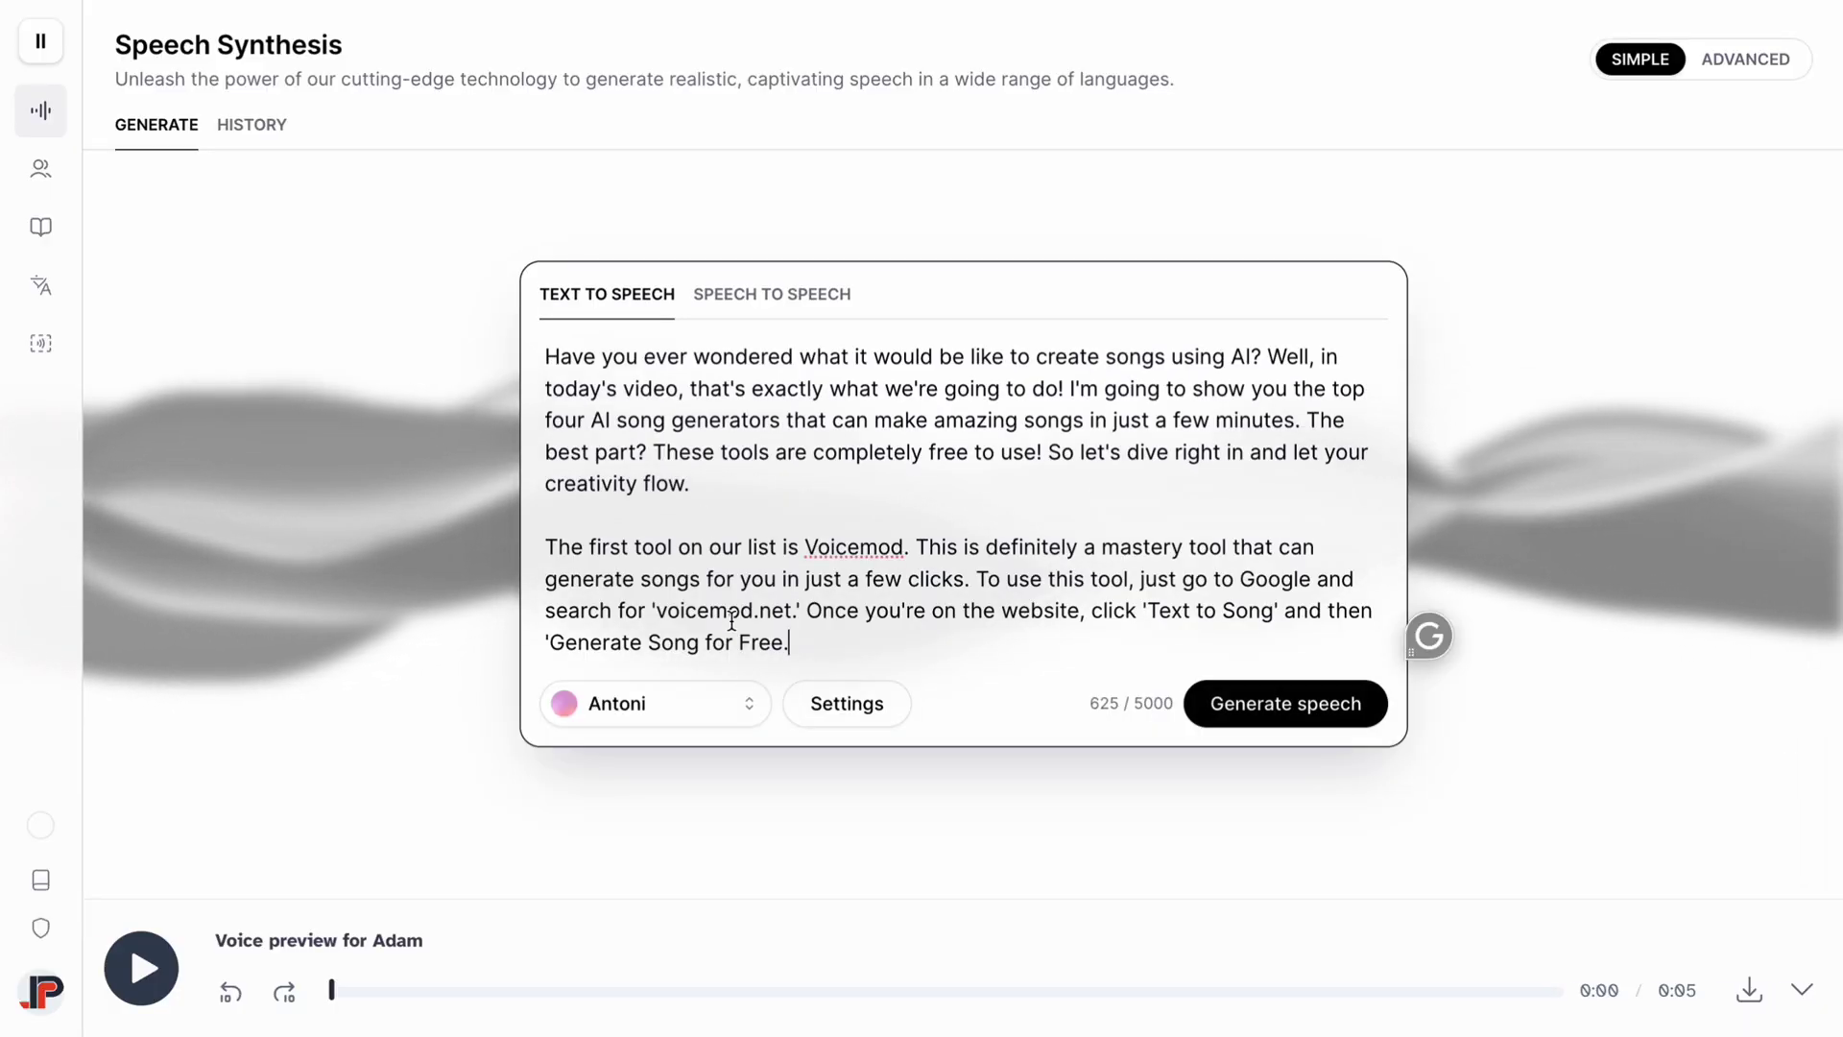
{"action": "left_click", "coordinate": [705, 720]}
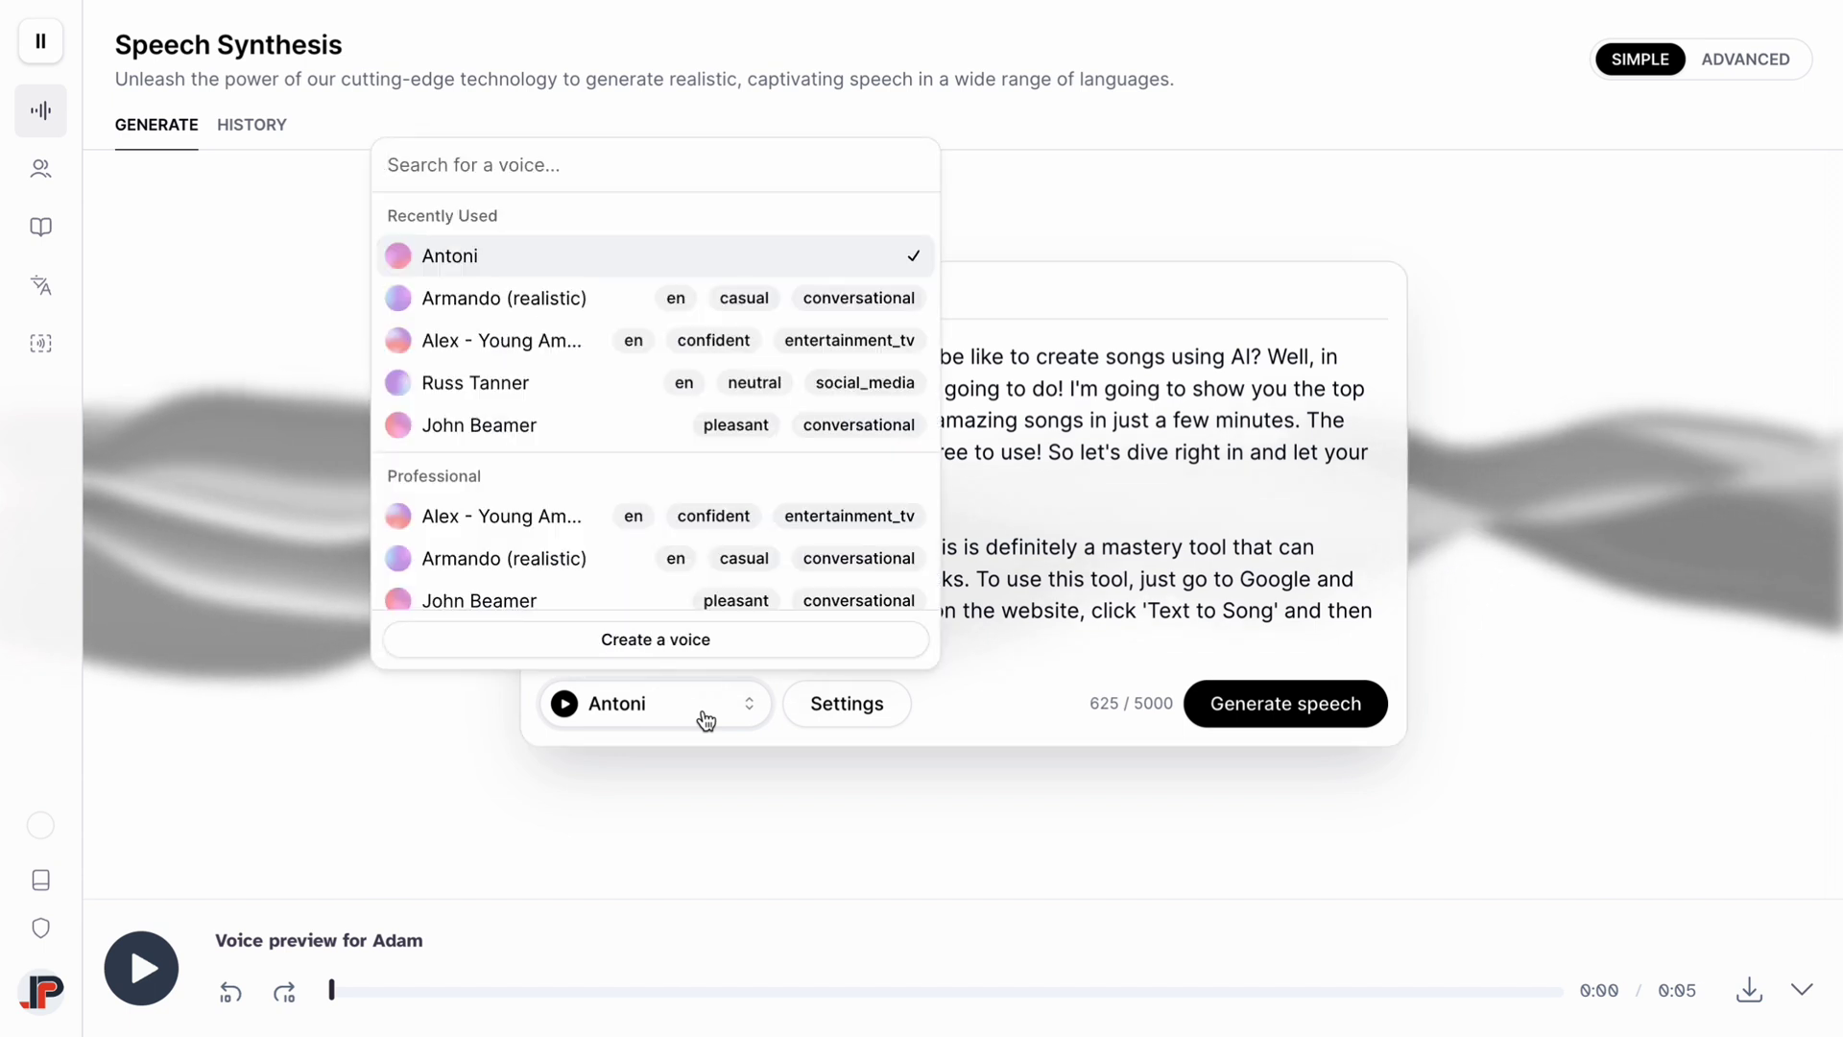
{"action": "scroll", "coordinate": [606, 498], "scroll_direction": "down", "scroll_amount": 4}
{"action": "scroll", "coordinate": [607, 497], "scroll_direction": "down", "scroll_amount": 3}
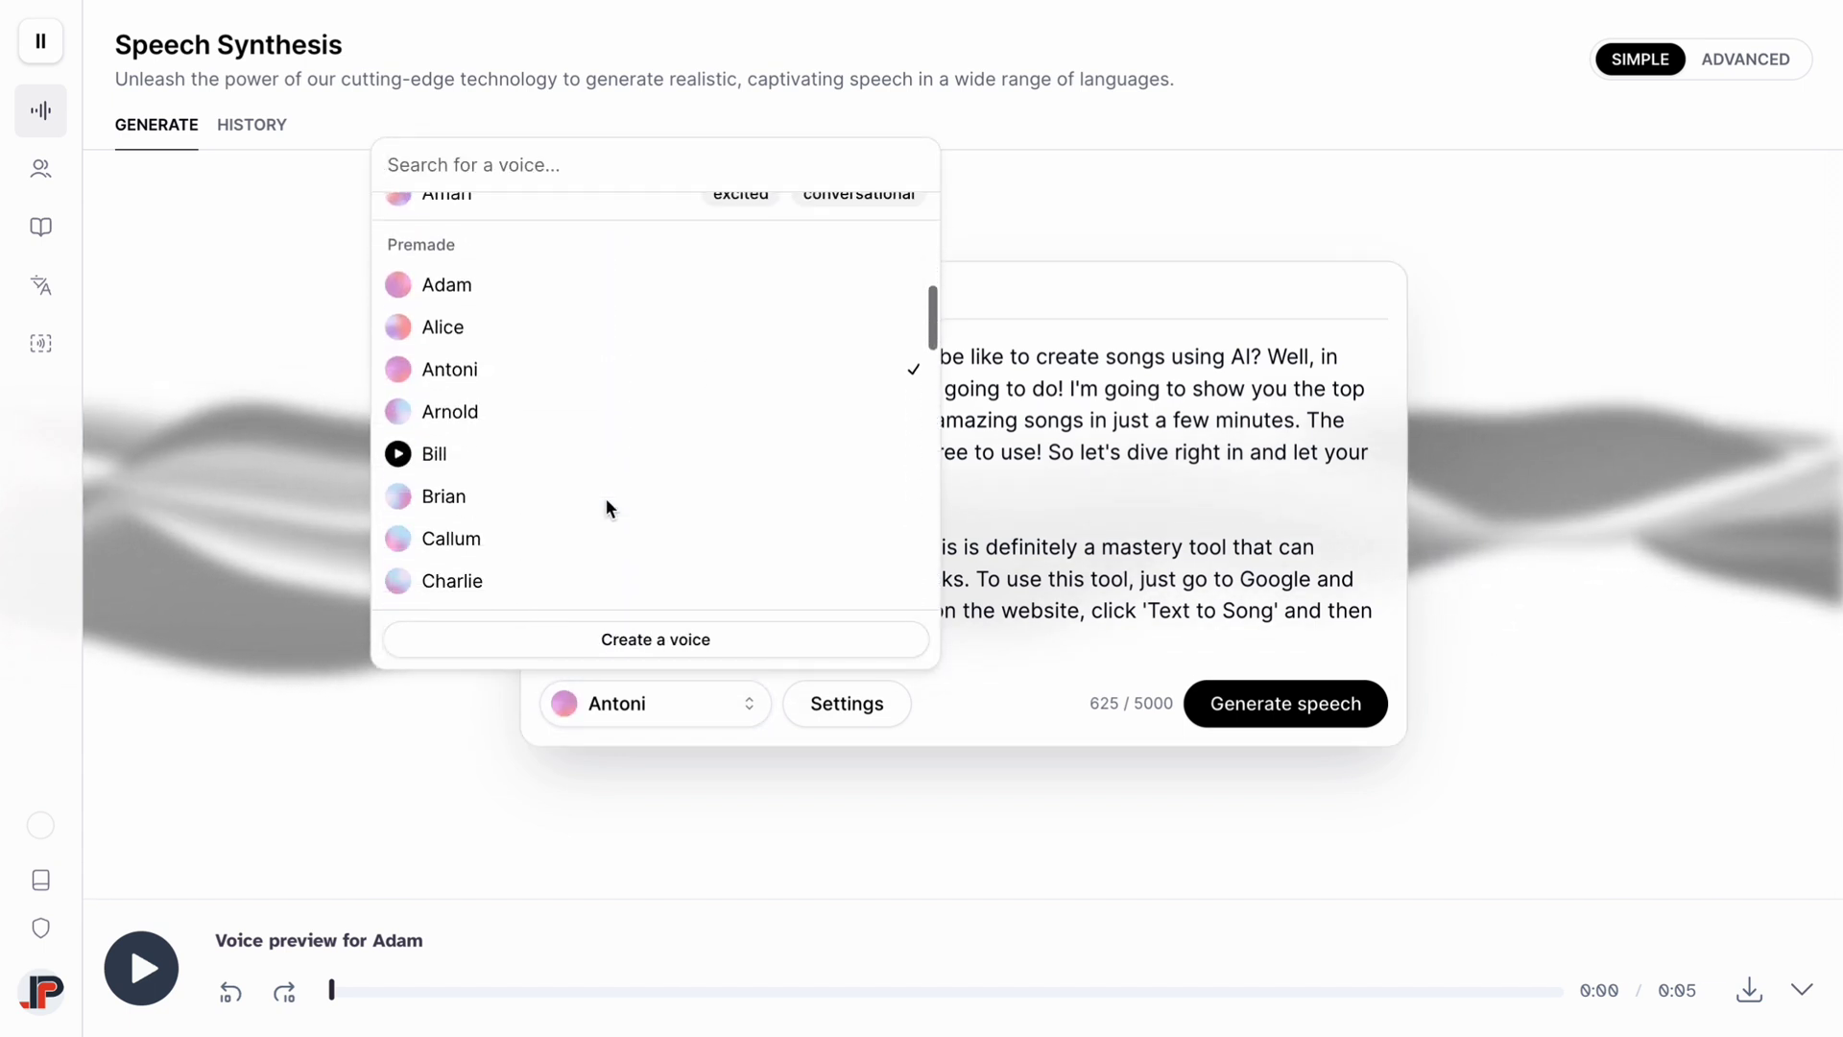
{"action": "scroll", "coordinate": [607, 497], "scroll_direction": "up", "scroll_amount": 2}
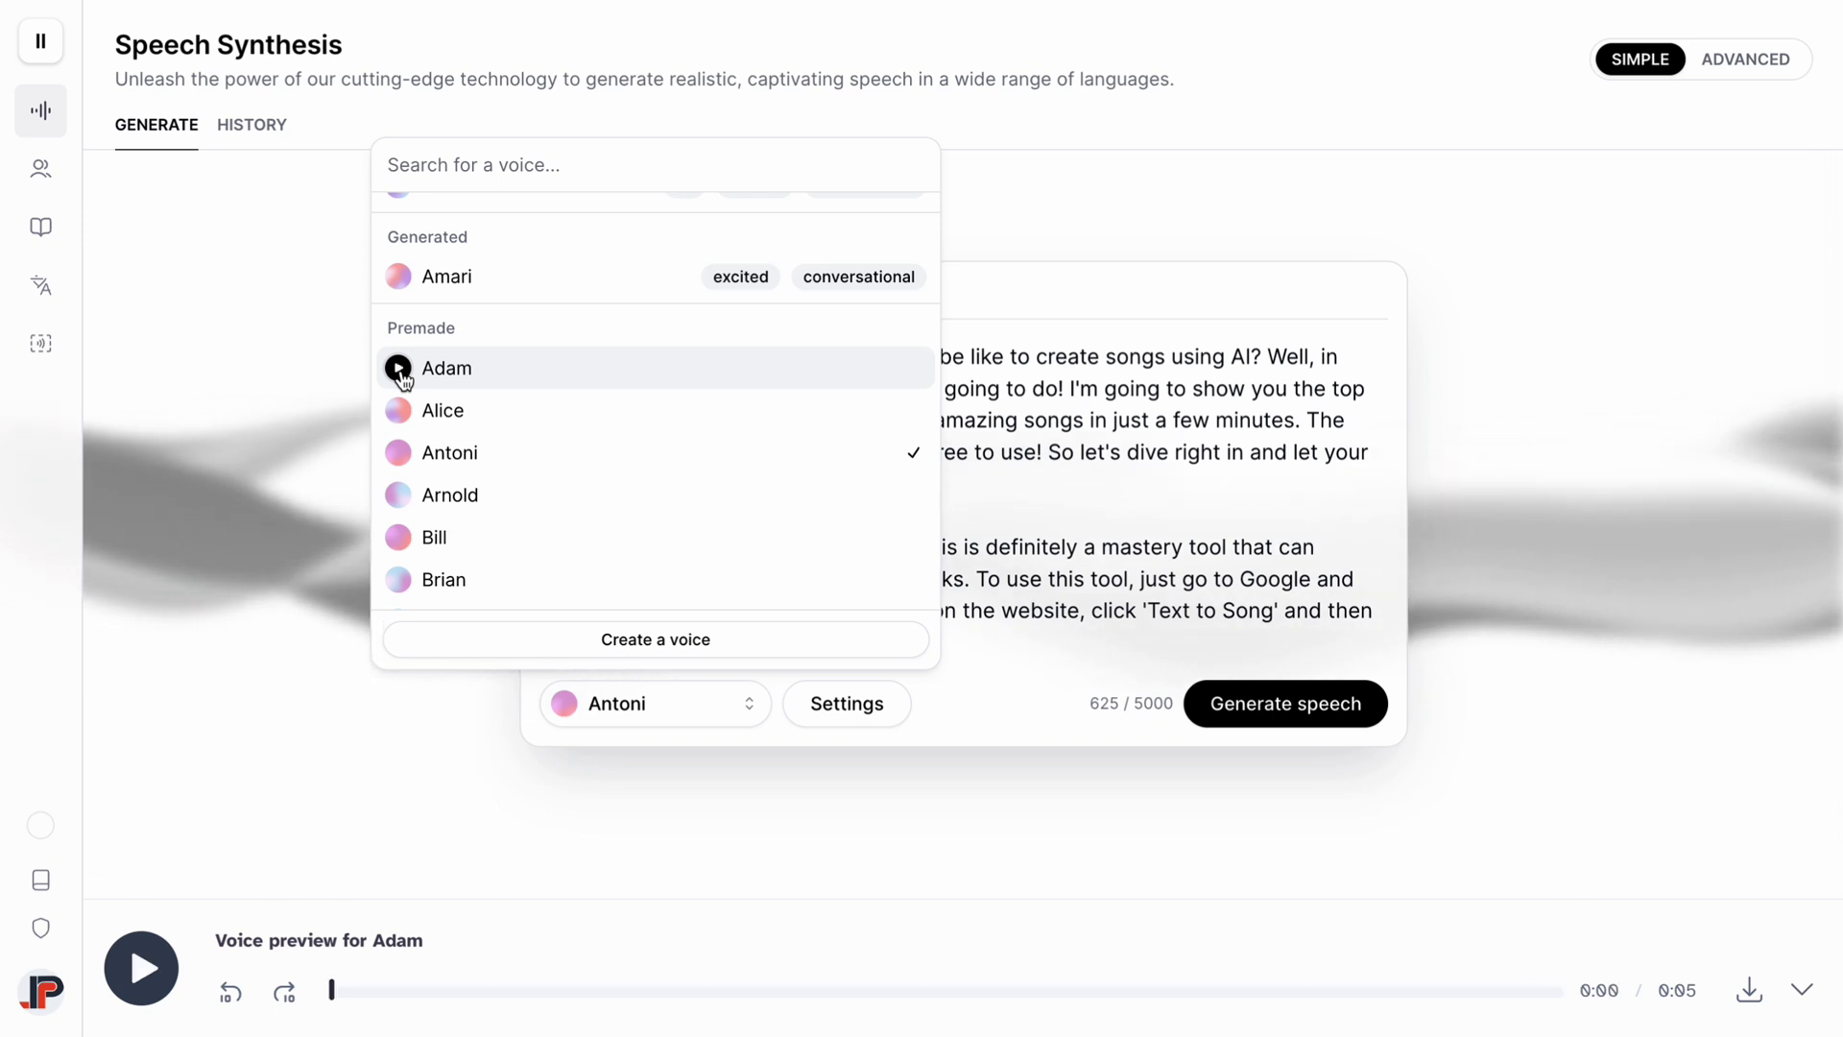
- Browse the Voice Library and play the sample of the young Australian male voice among the weekly top picks
{"action": "left_click", "coordinate": [288, 293]}
{"action": "left_click", "coordinate": [129, 188]}
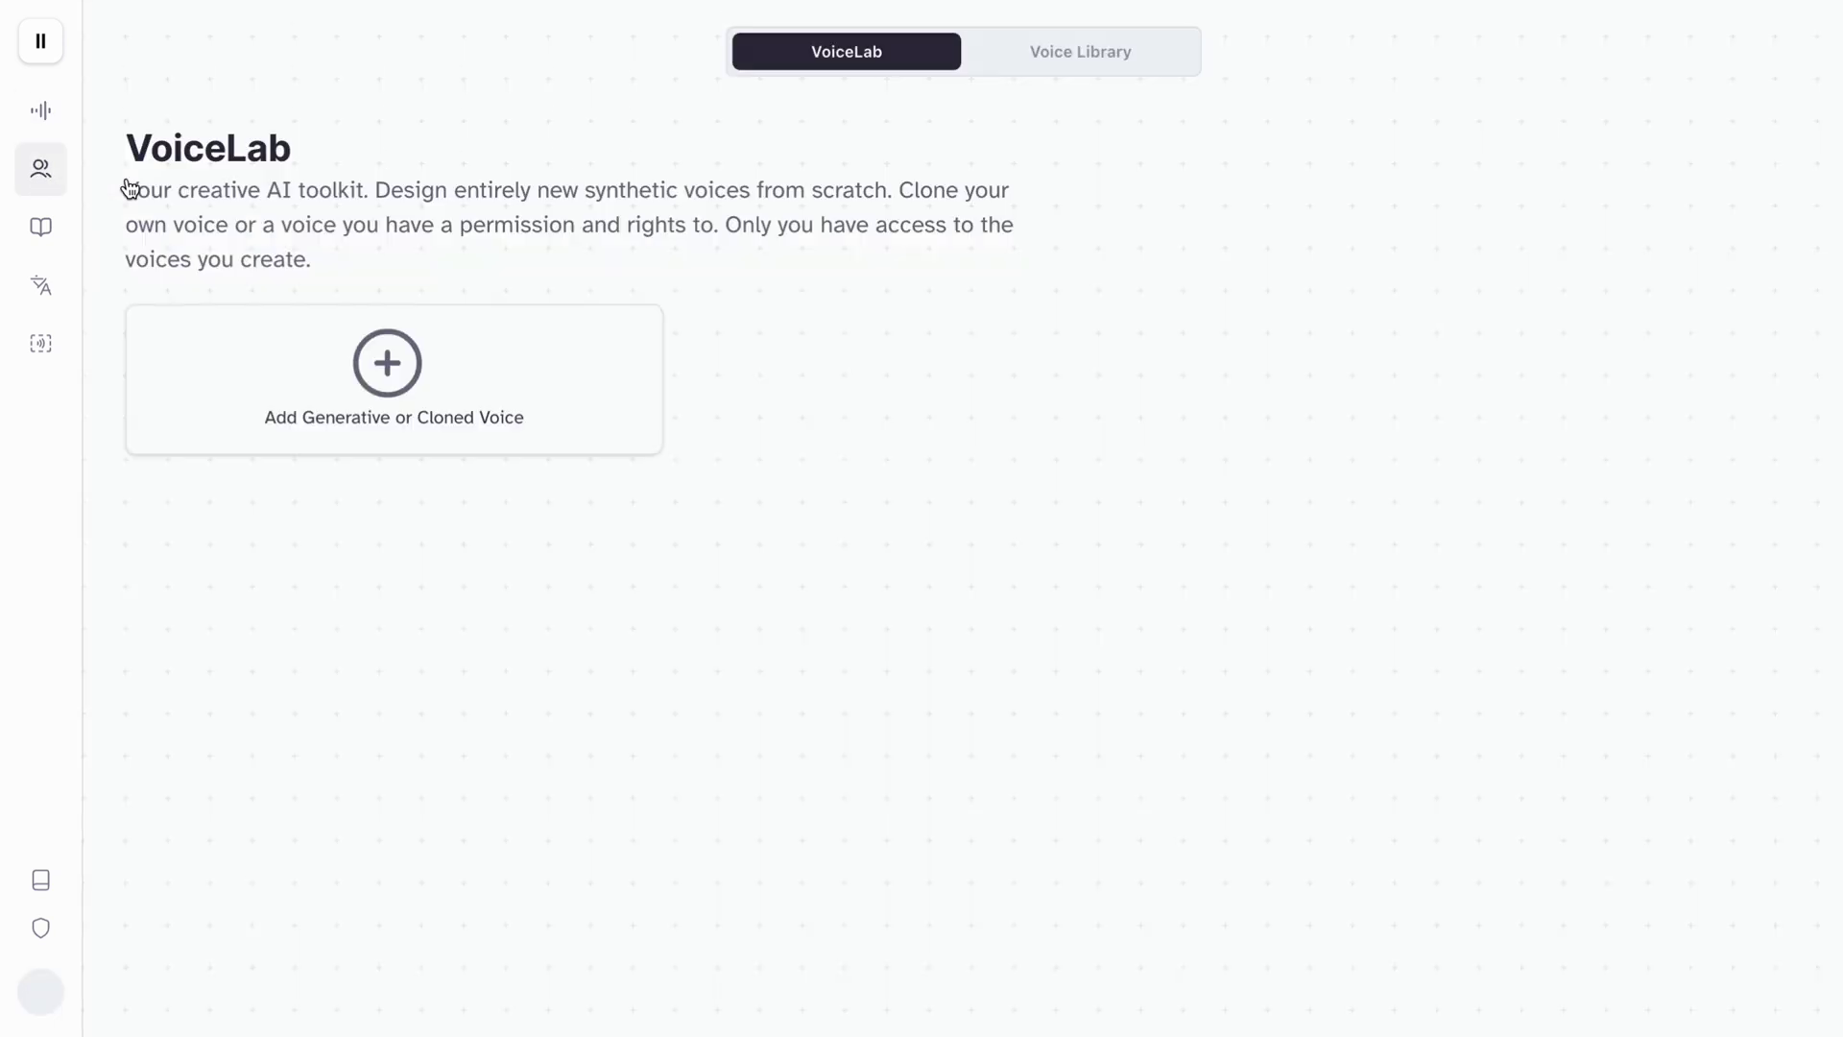
{"action": "left_click", "coordinate": [1061, 63]}
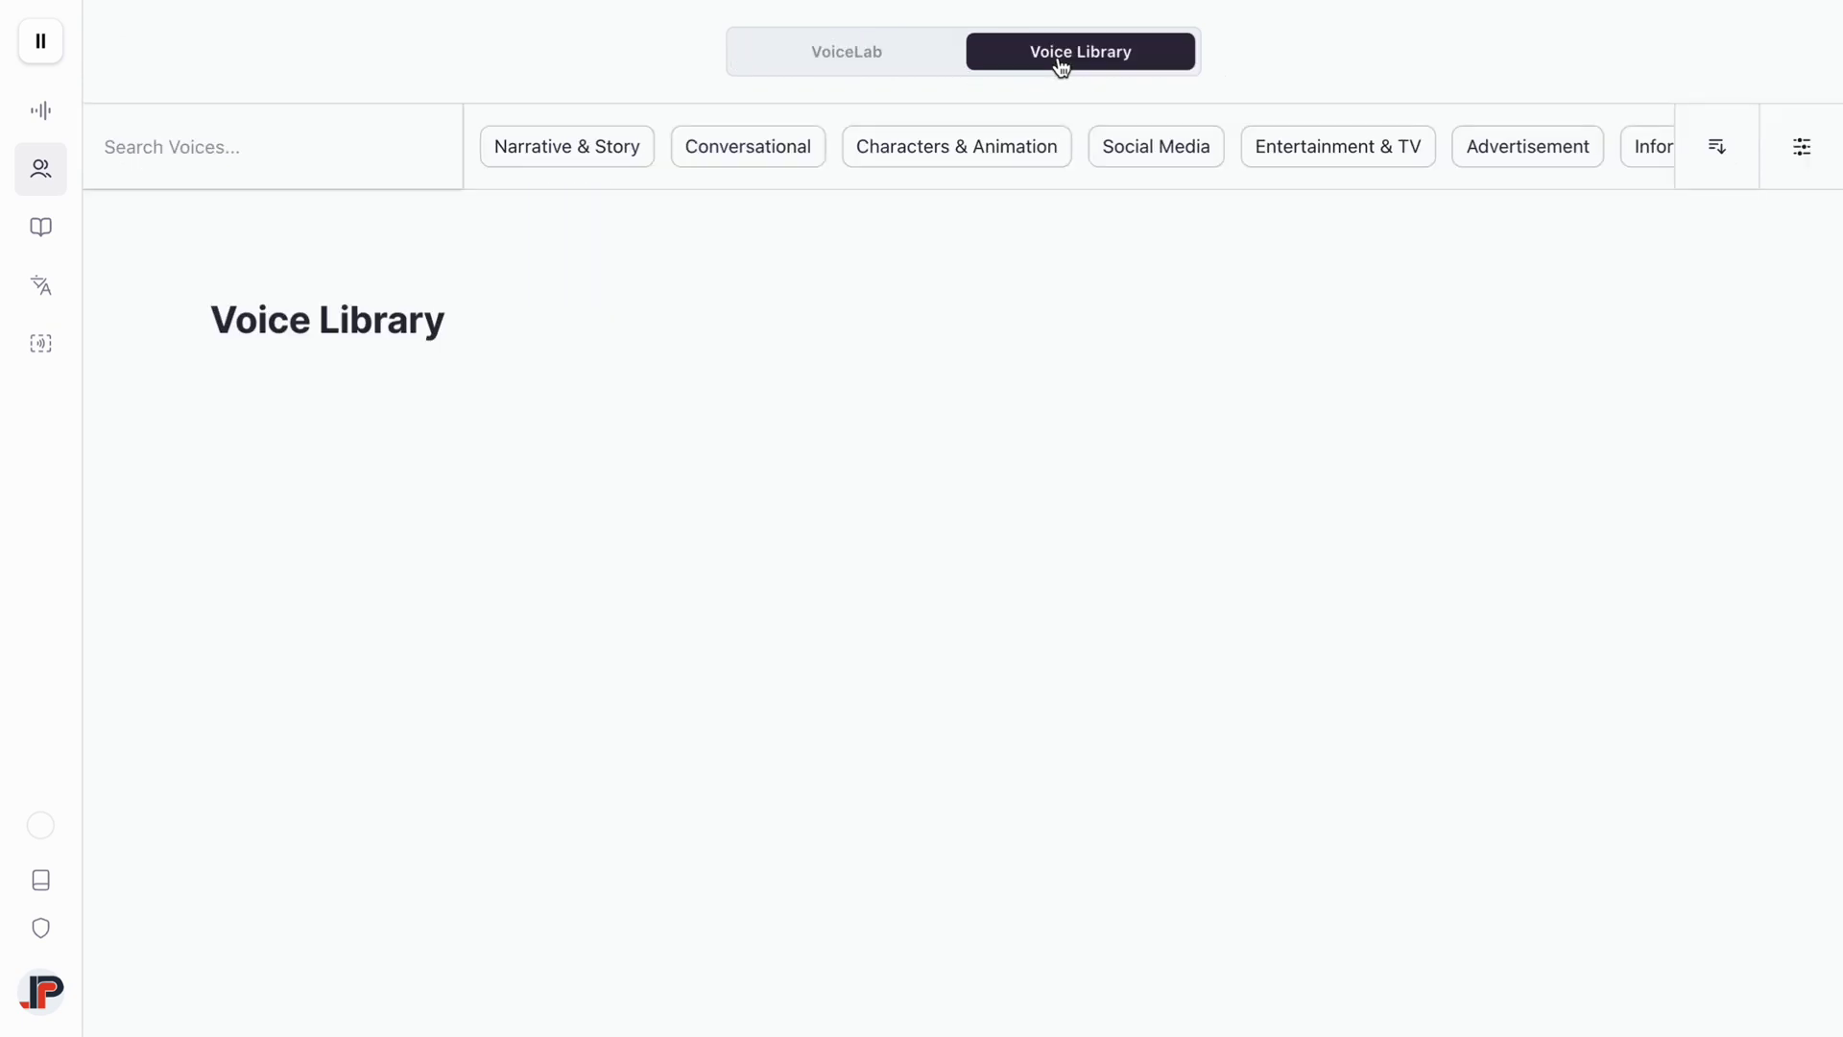
{"action": "scroll", "coordinate": [602, 562], "scroll_direction": "down", "scroll_amount": 3}
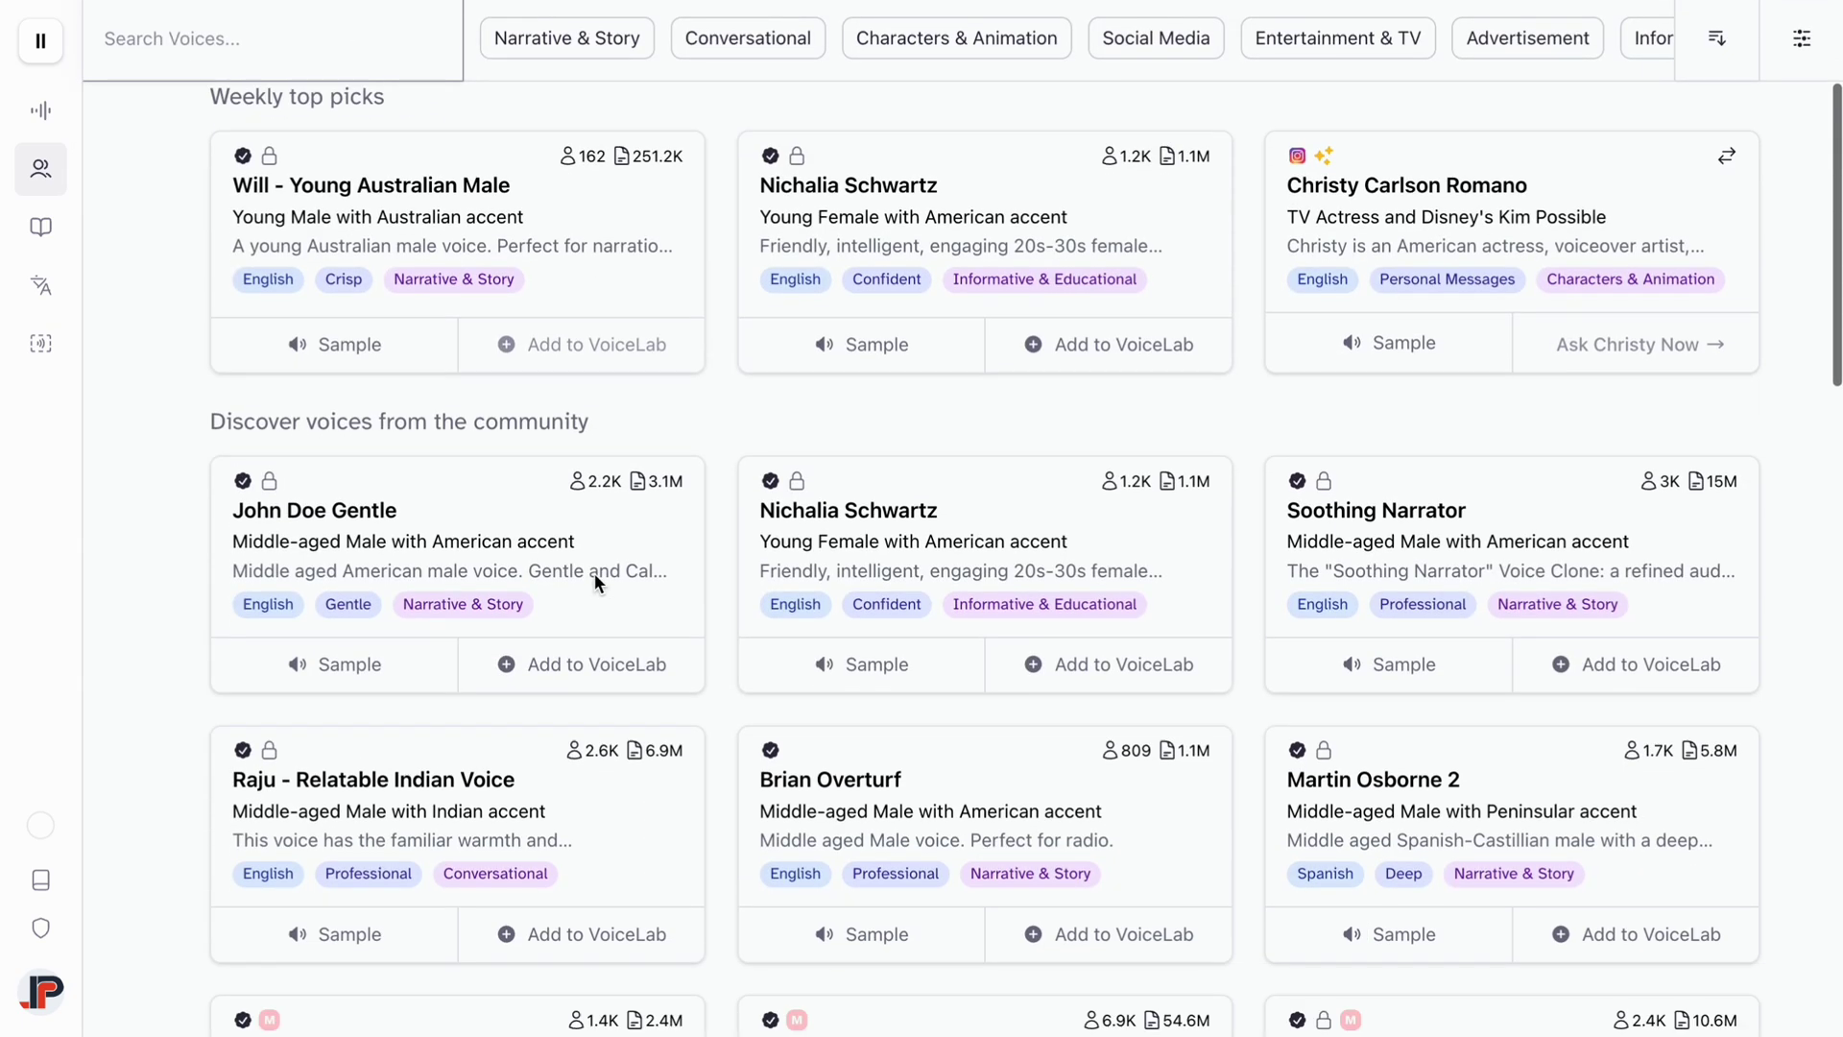
{"action": "left_click", "coordinate": [379, 331]}
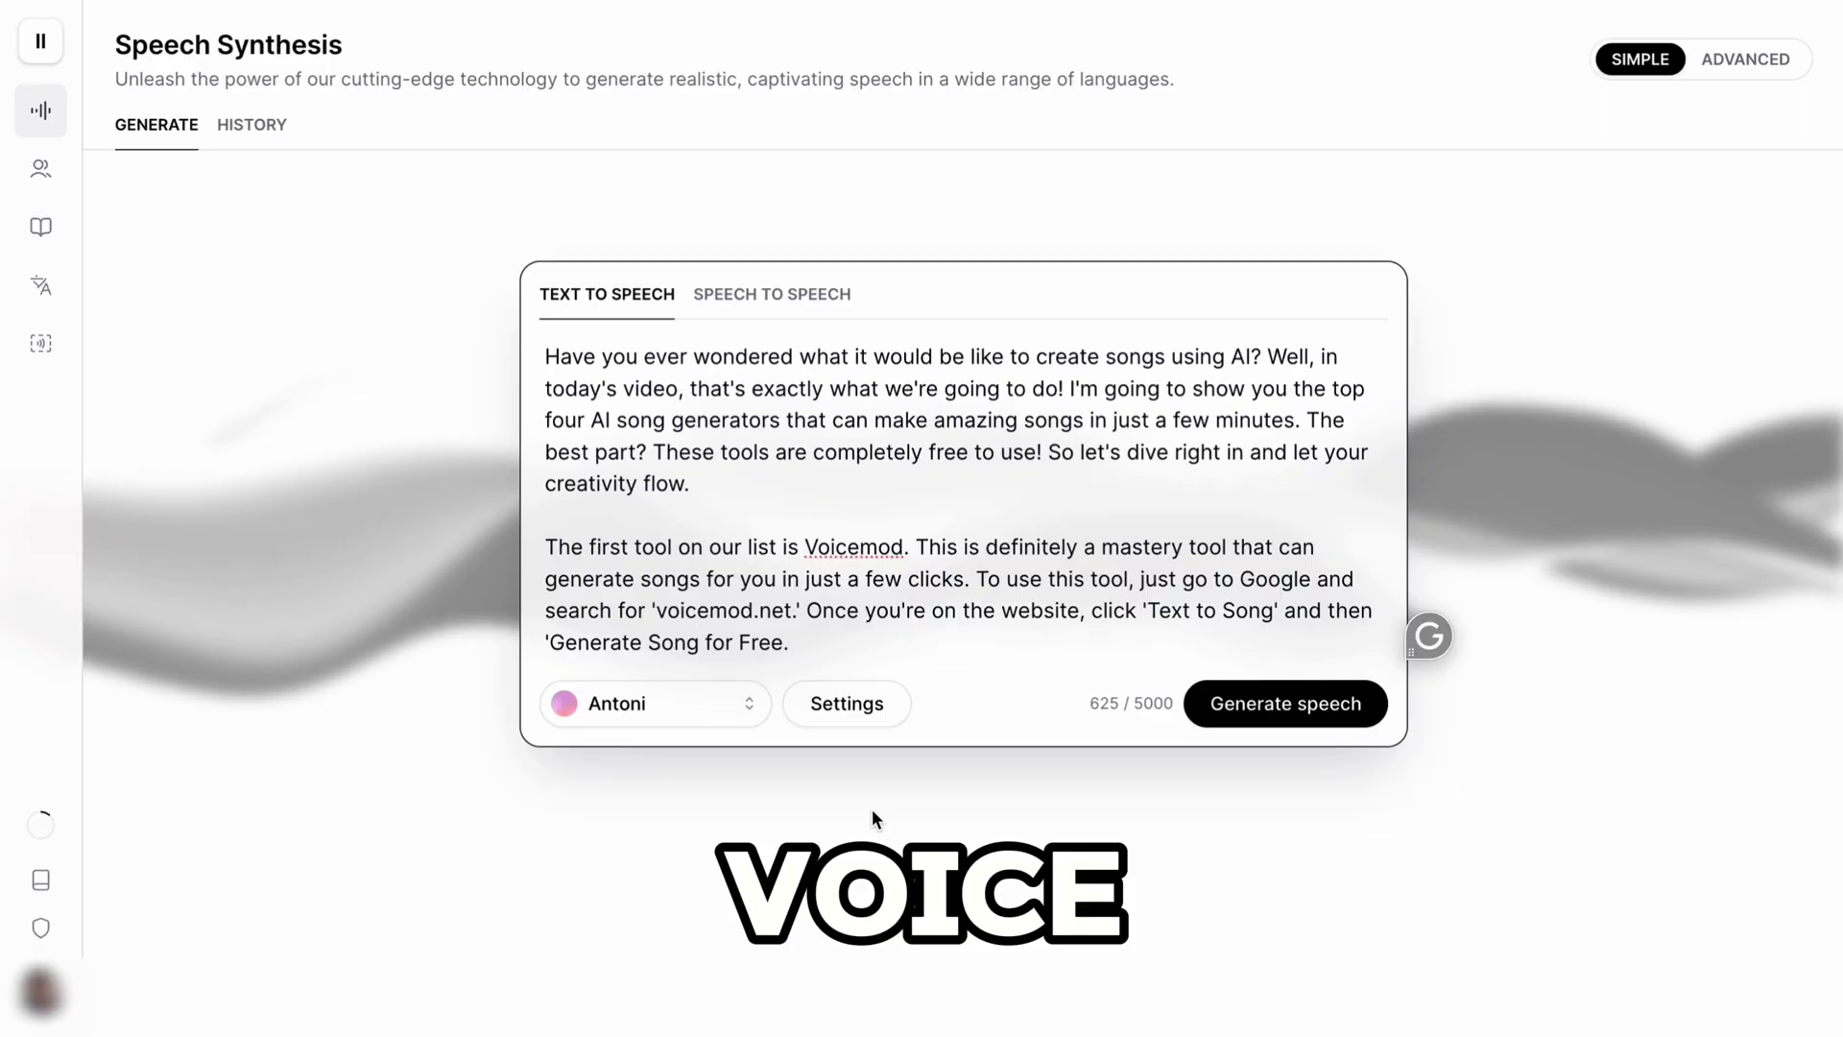
- Generate speech from the entered script in Speech Synthesis with the Antoni voice
{"action": "left_click", "coordinate": [1255, 708]}
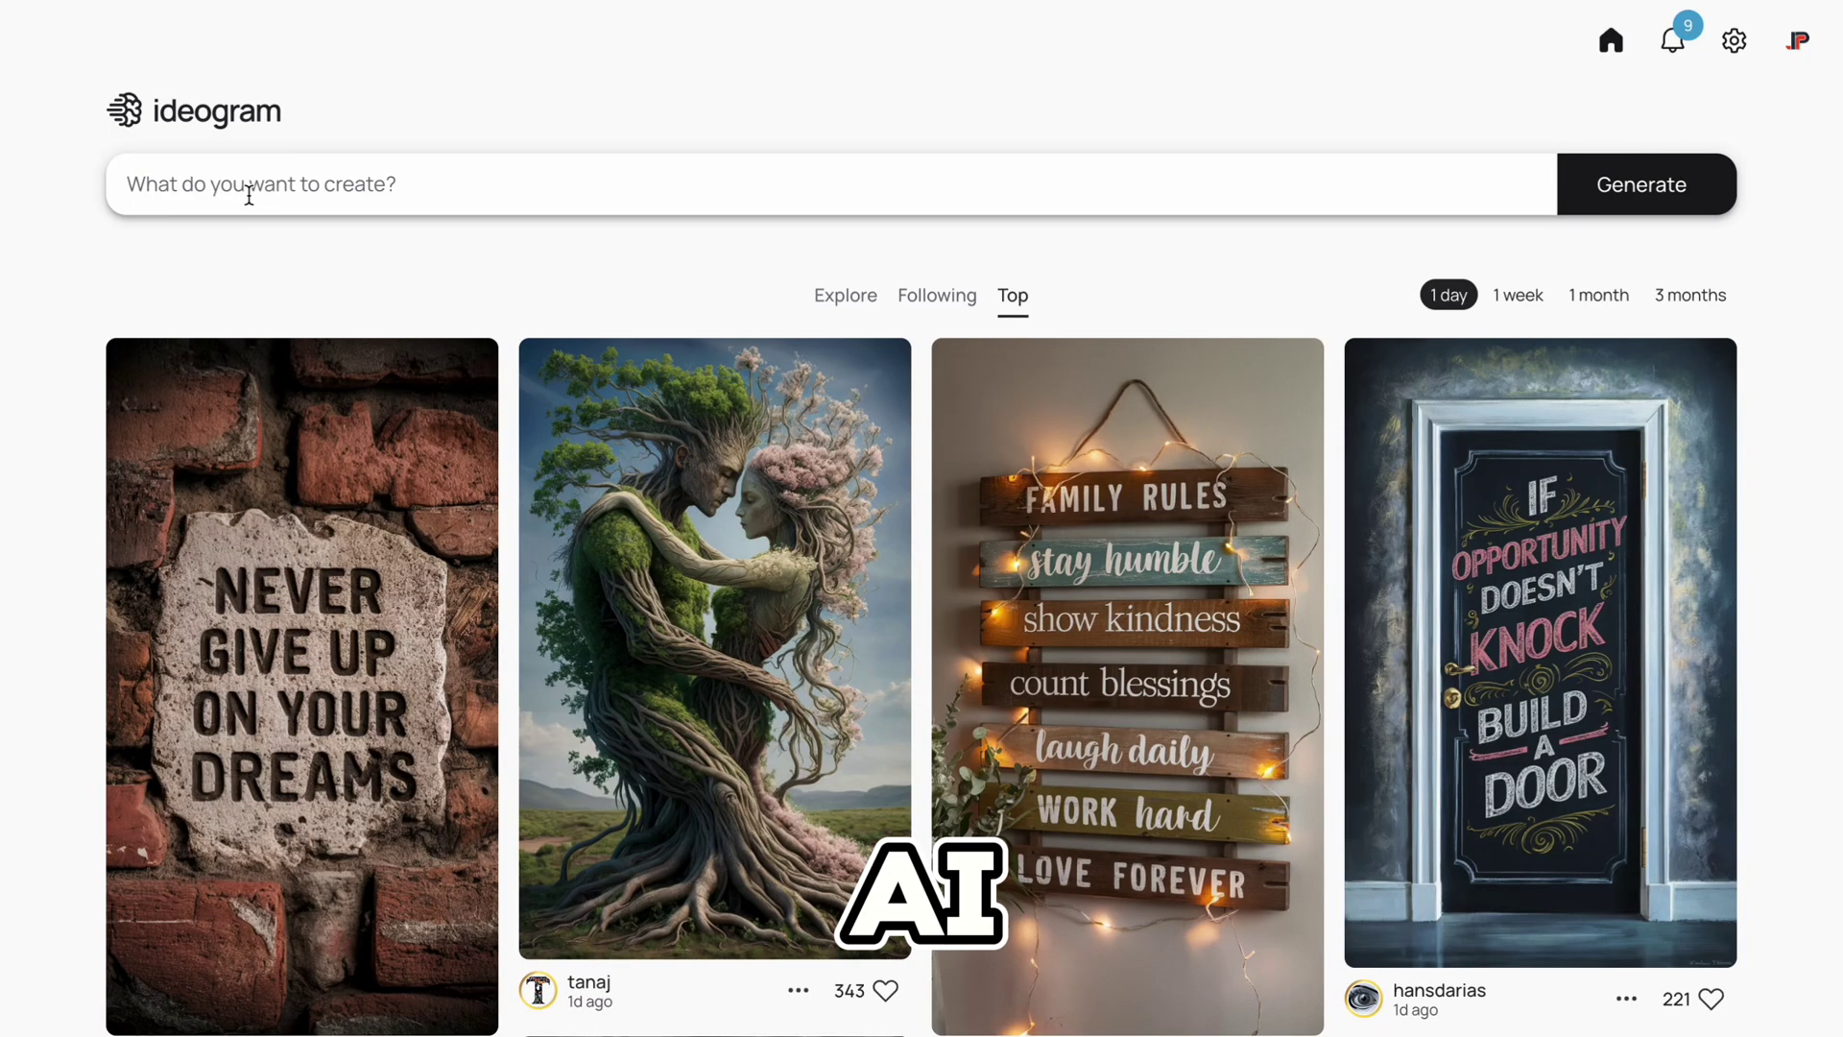
- In Ideogram, generate 16:9 images of a handsome anime businessman in a black hoodie behind his laptop at night, styled as 3d render, illustration and anime
{"action": "left_click", "coordinate": [248, 195]}
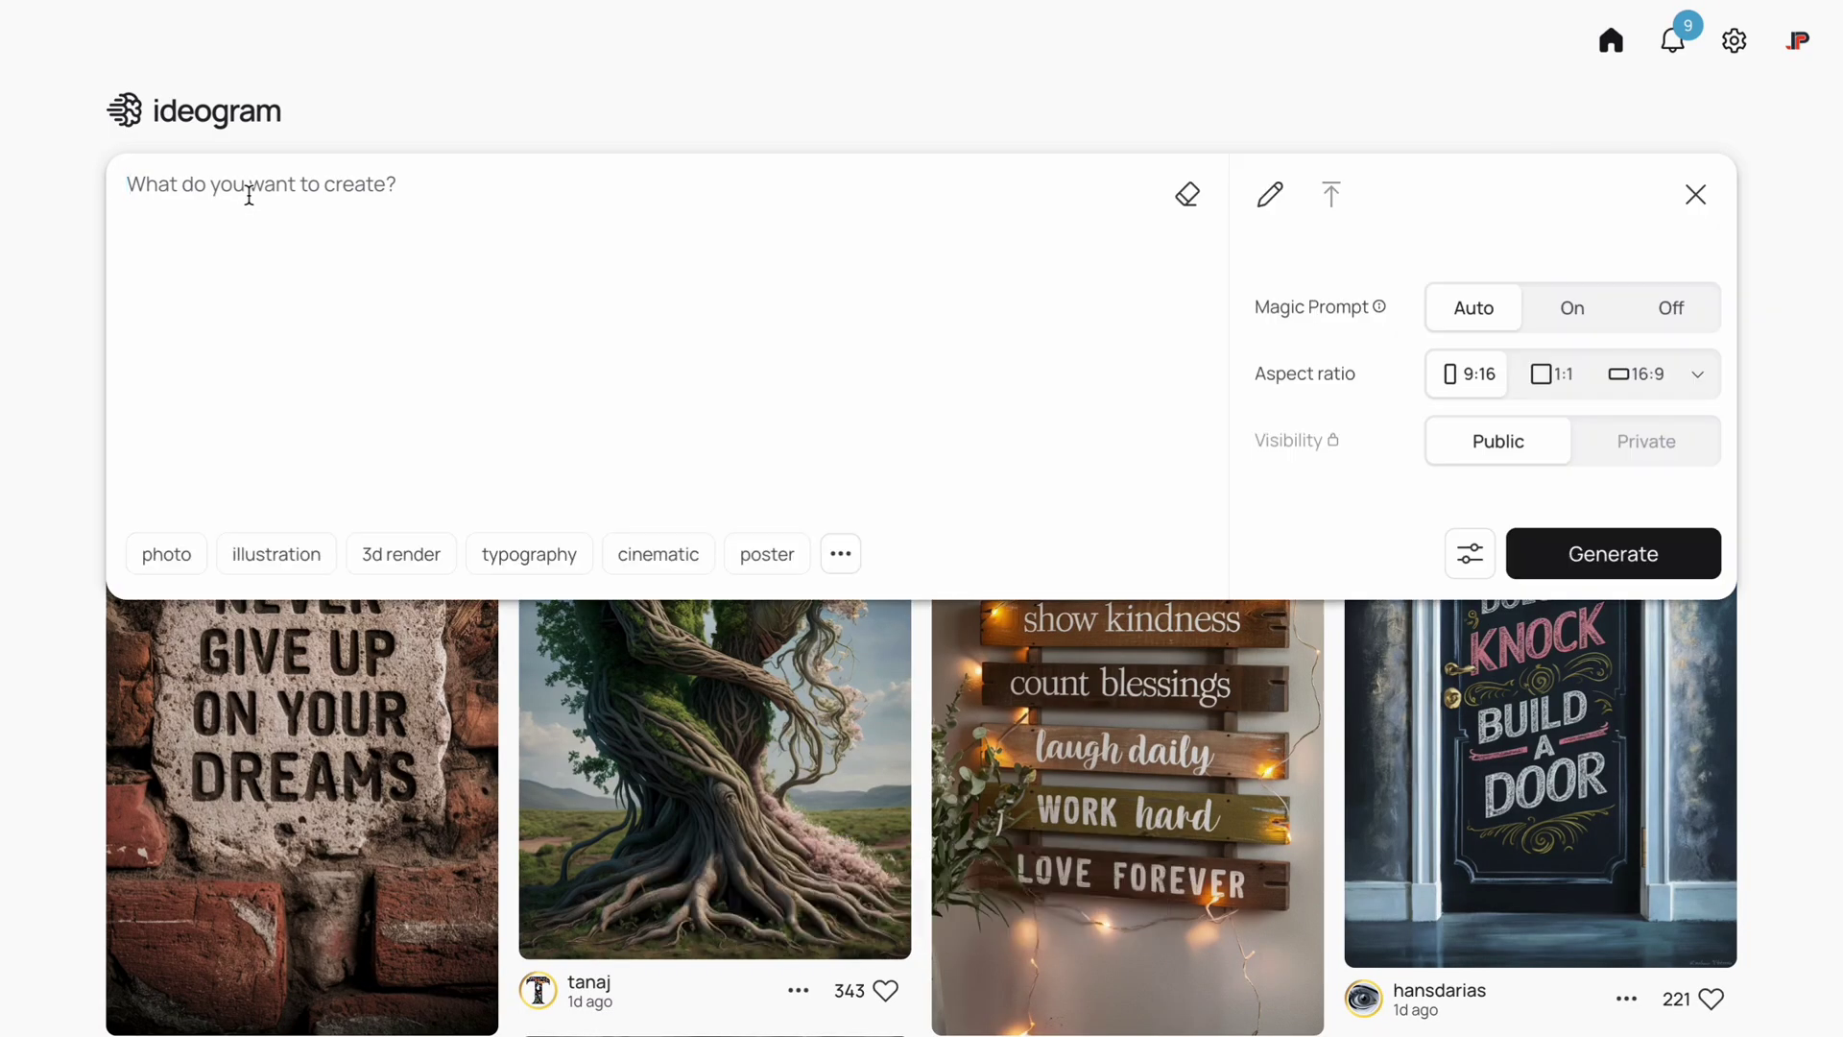
{"action": "type", "text": "anime-friendly looking male business character, handsome and smart, wearing a black hoodie. Sitting behind his laptop in his office, arms on his desk. It is night. The room has volumetric neon lighting. Front-facing to the camera, looking straight and centered. Central portrait, audio mike on the desk and near his mouth. Sitting straight, front view, centered looking straight. The overall ambiance of the image should convey a connection to minimalism, flat illustration, bold line, minimalism, simplified, gouache illustration"}
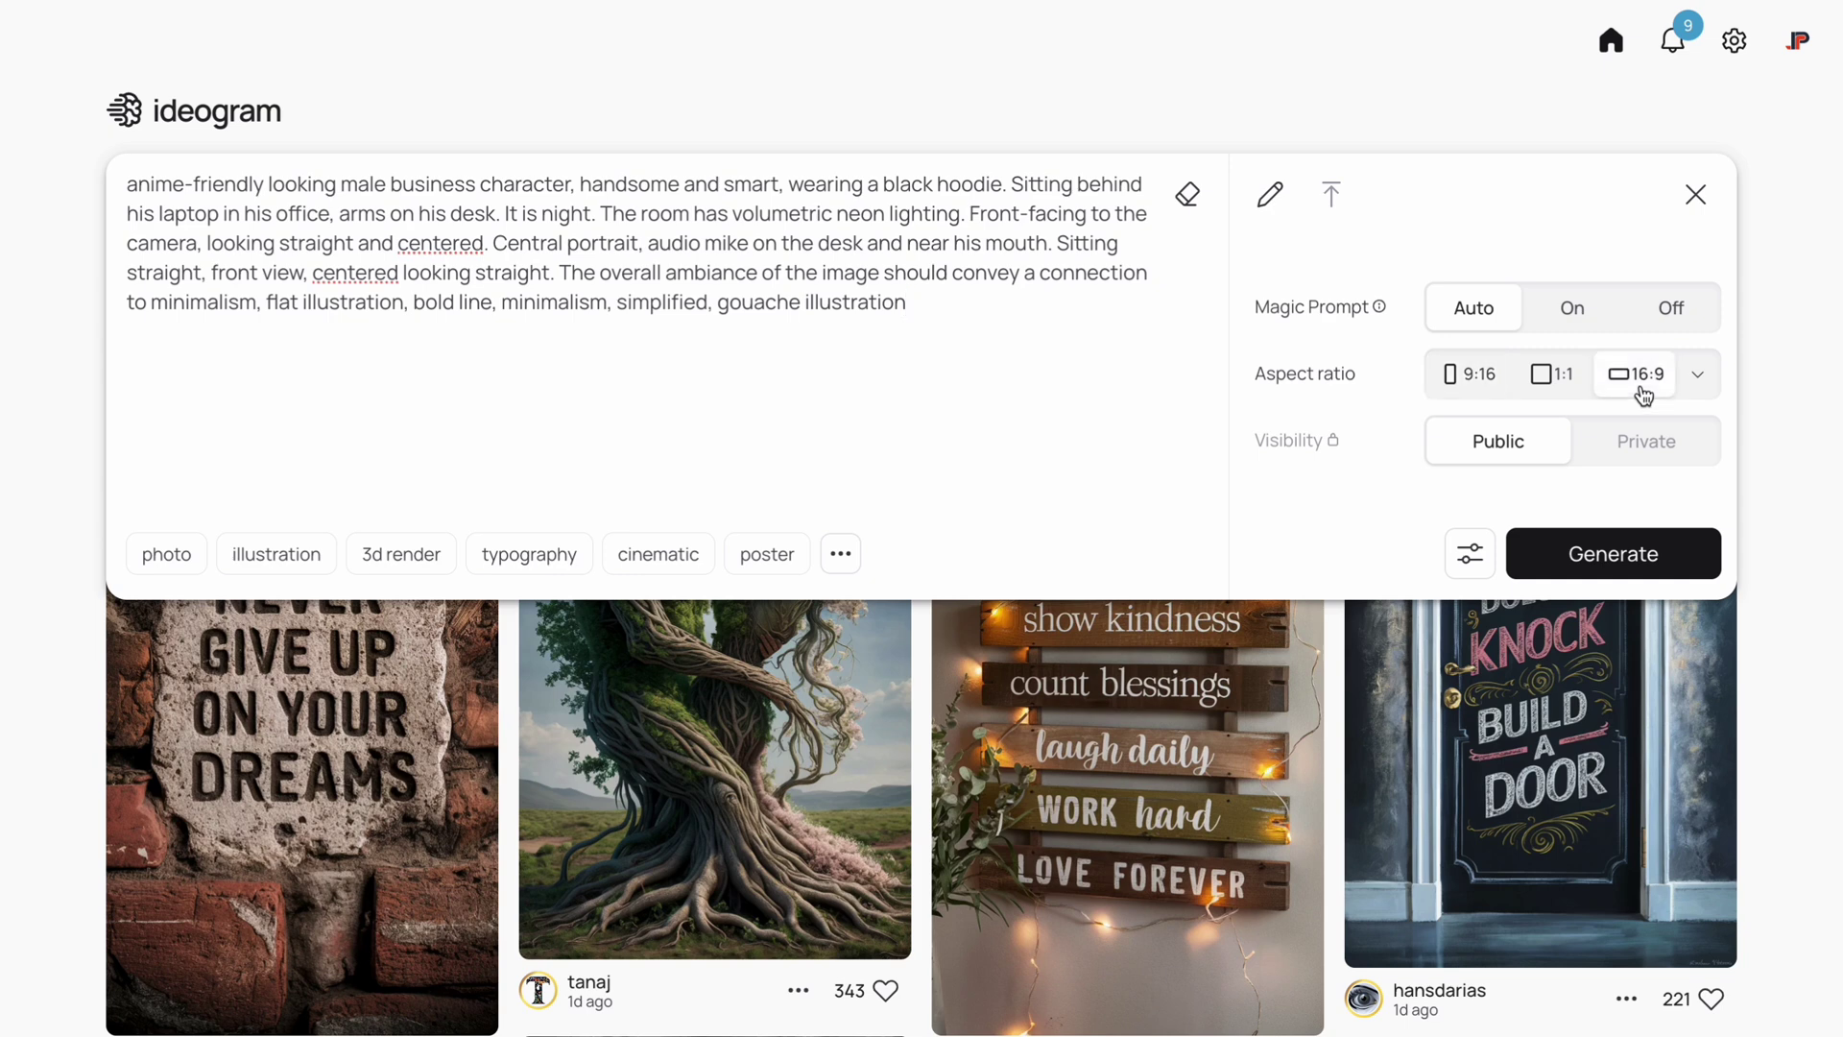
{"action": "left_click", "coordinate": [841, 554]}
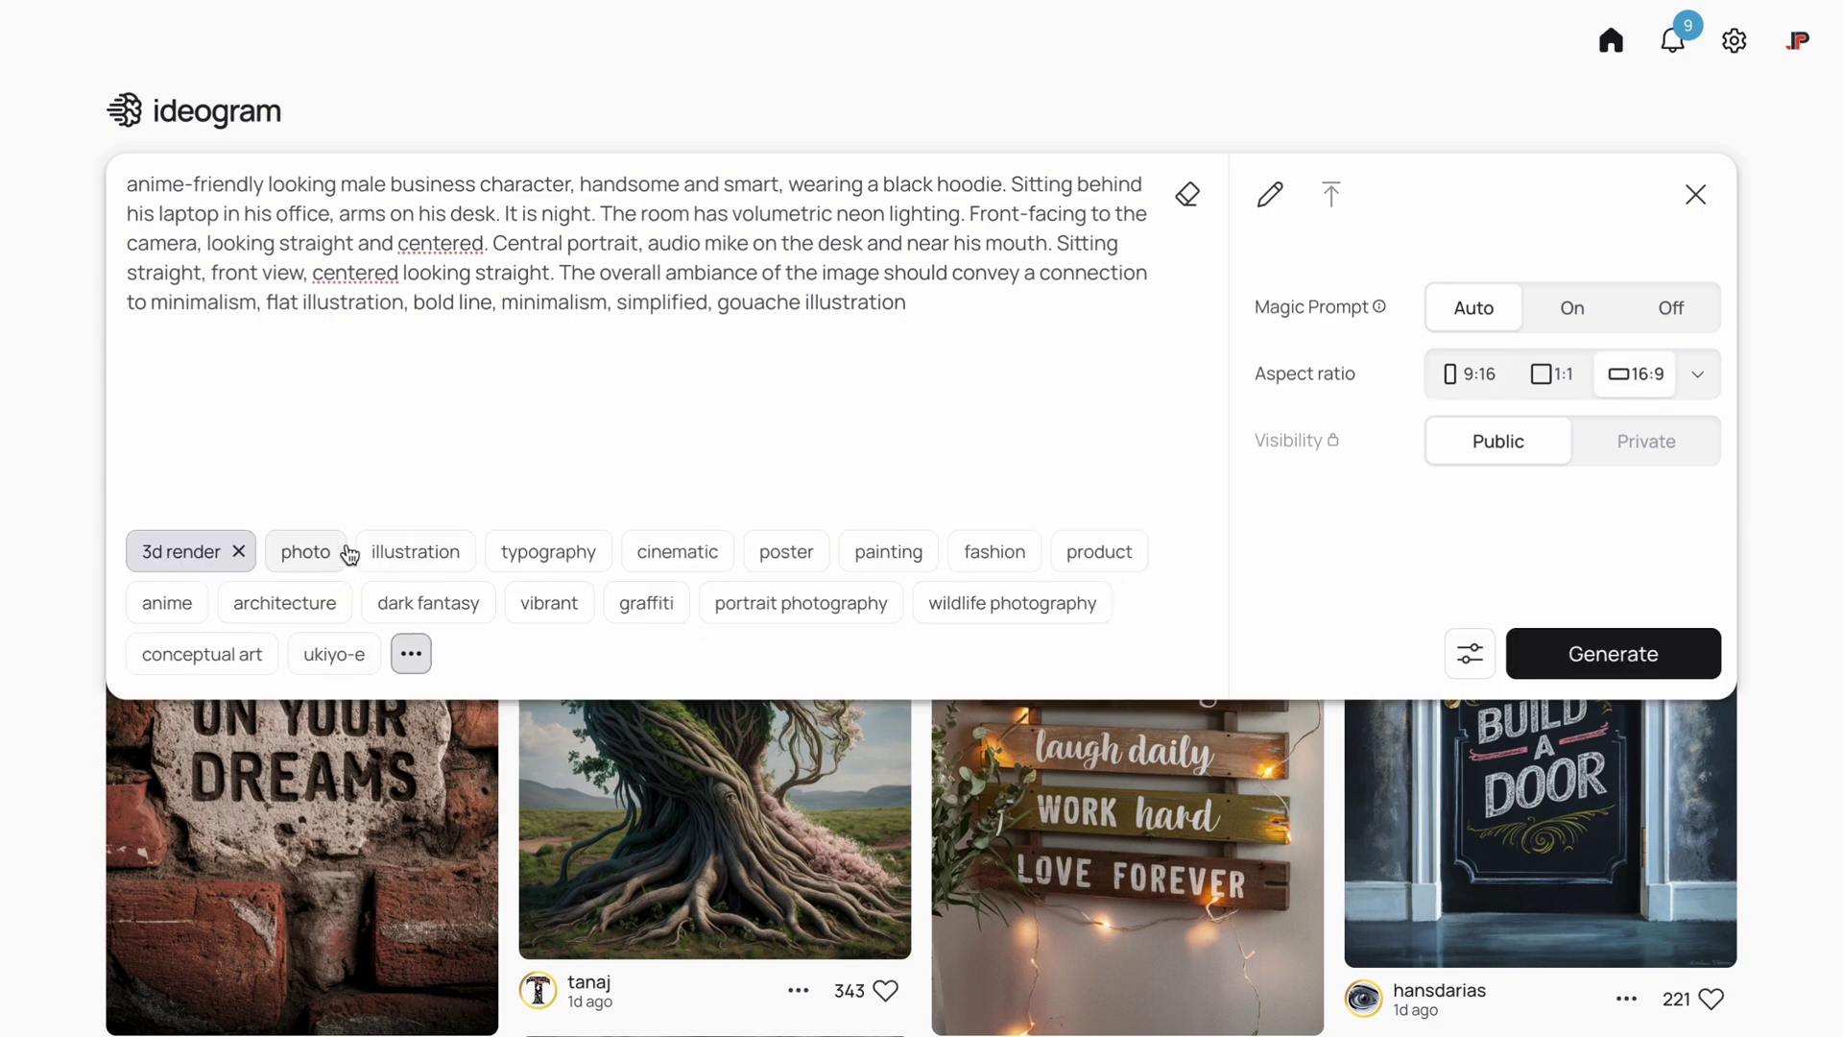
{"action": "left_click", "coordinate": [173, 613]}
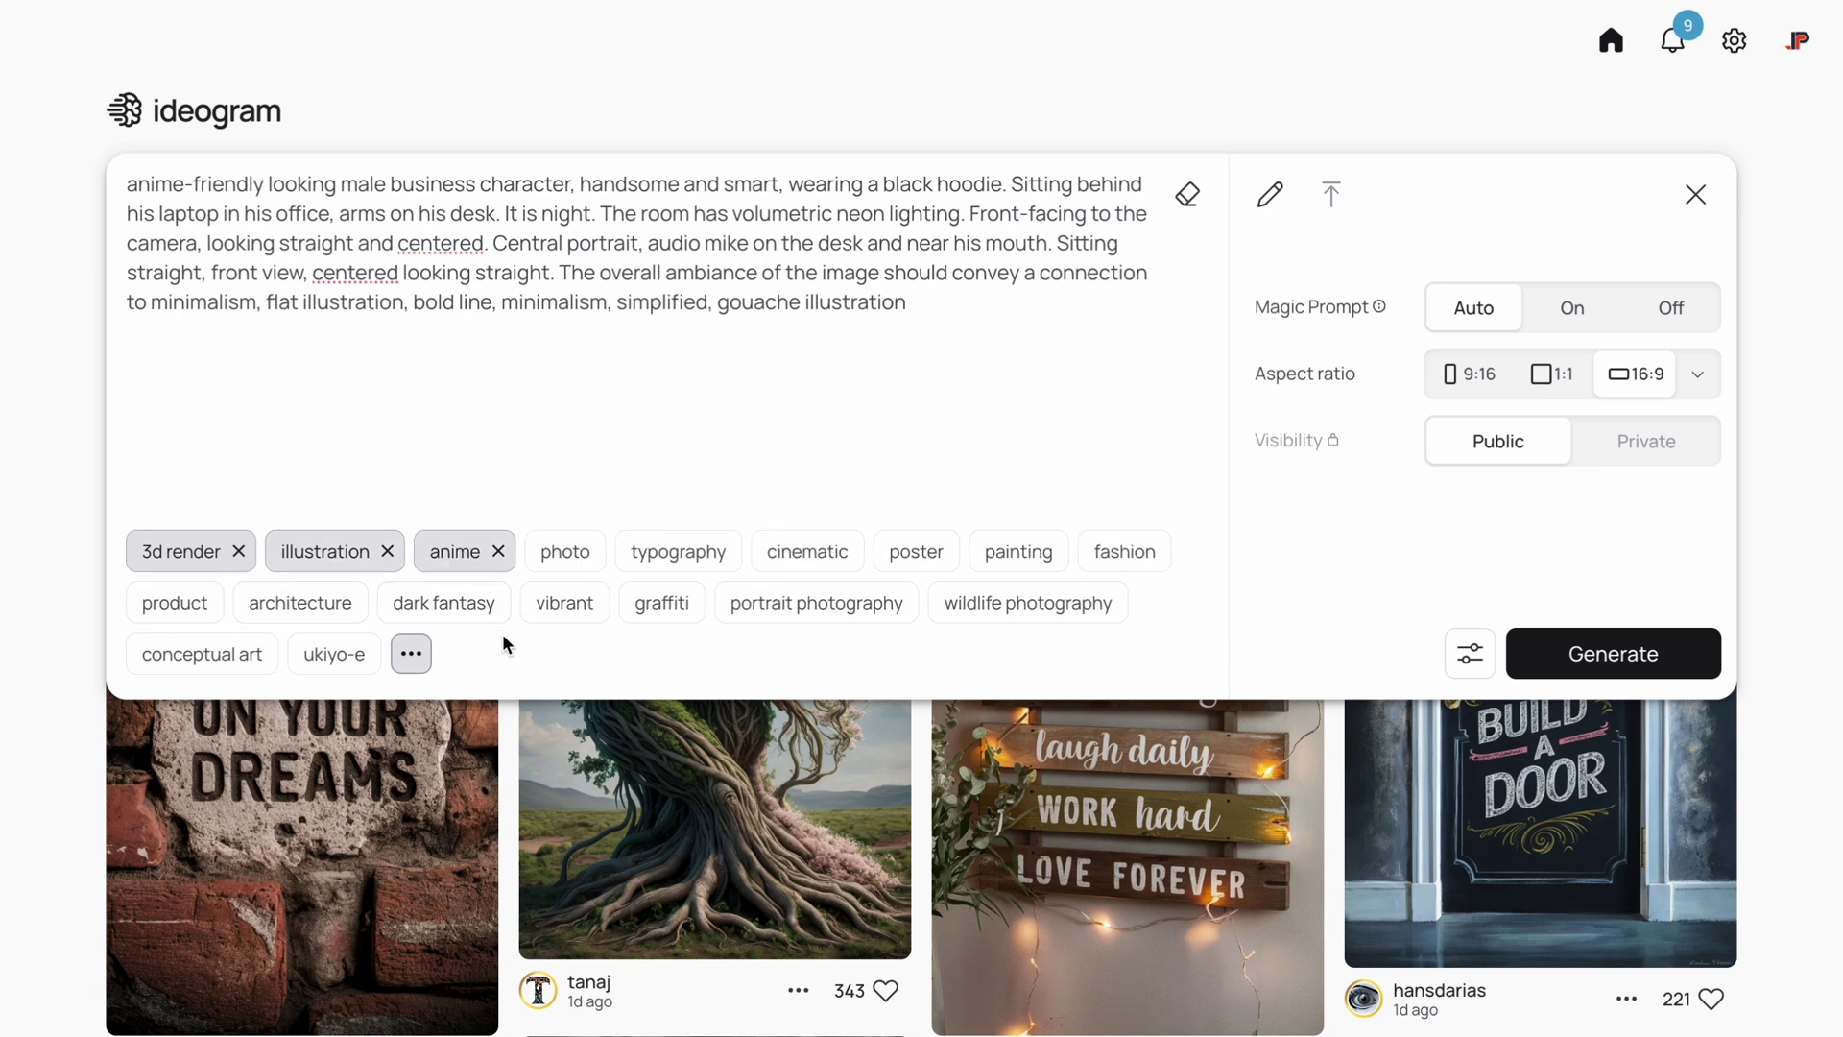
{"action": "left_click", "coordinate": [1614, 656]}
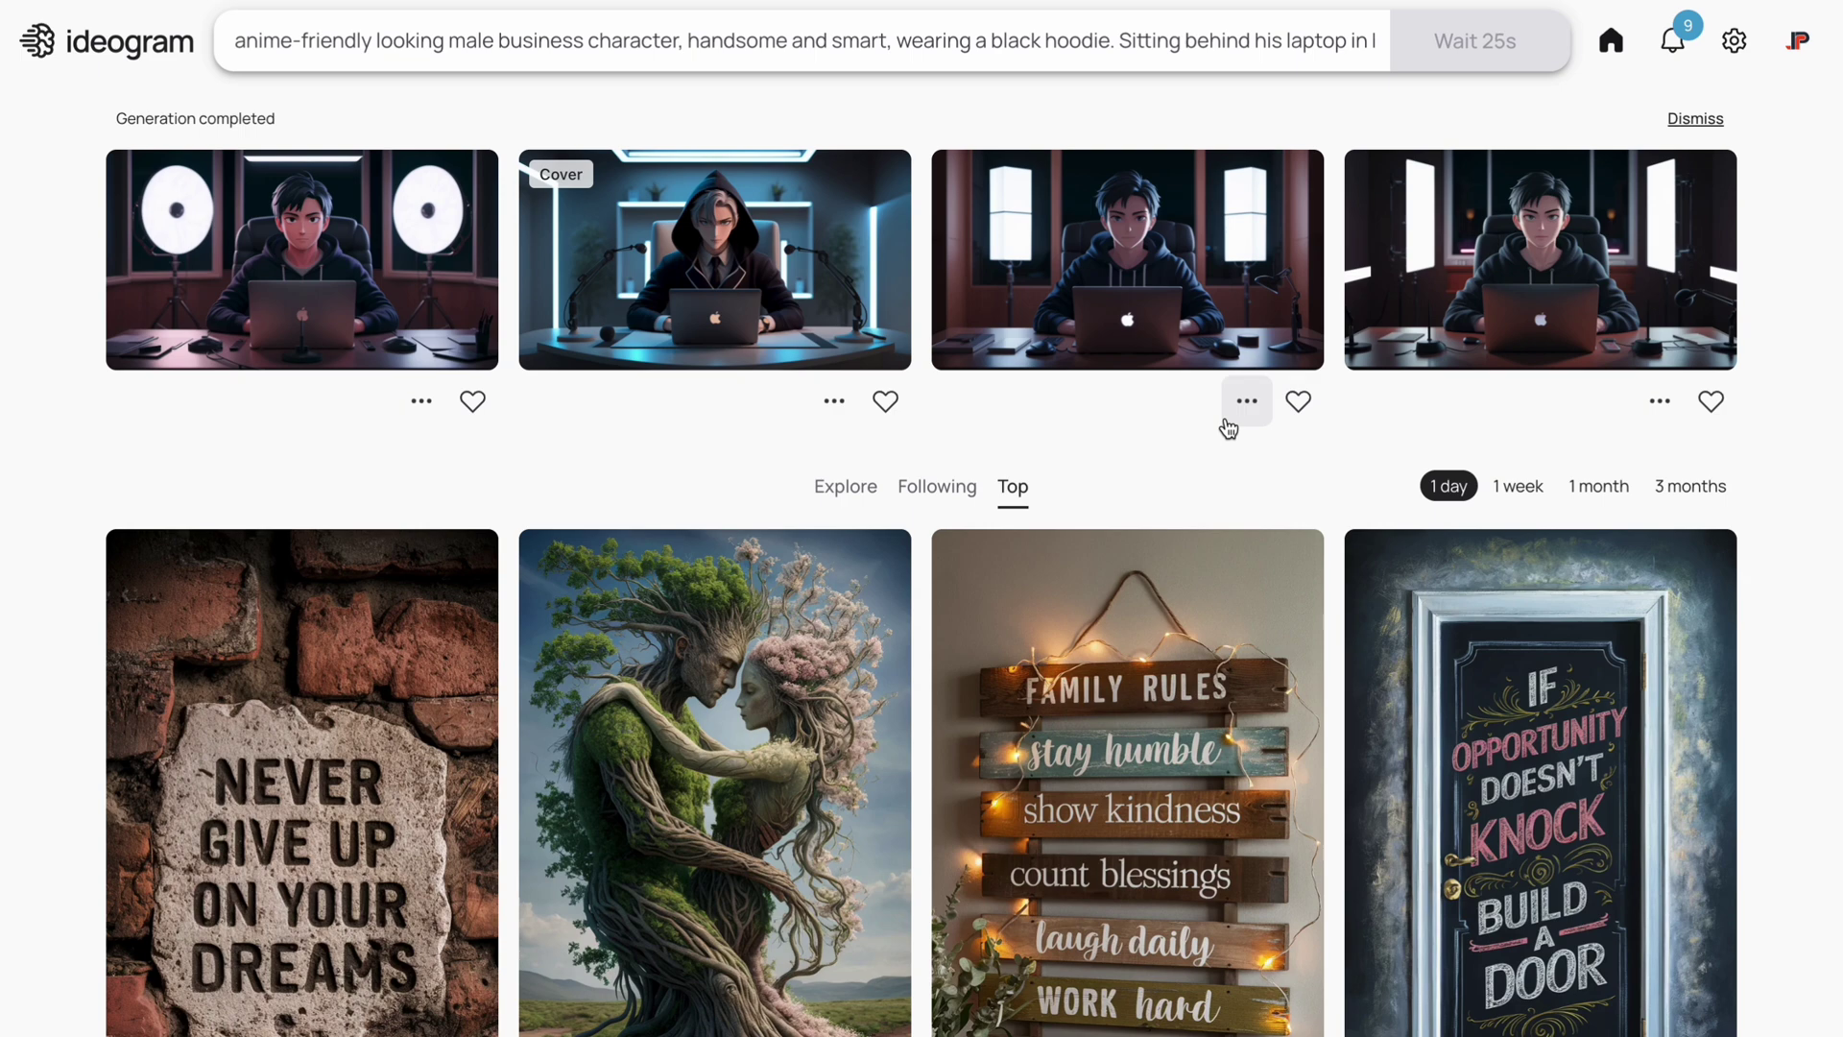
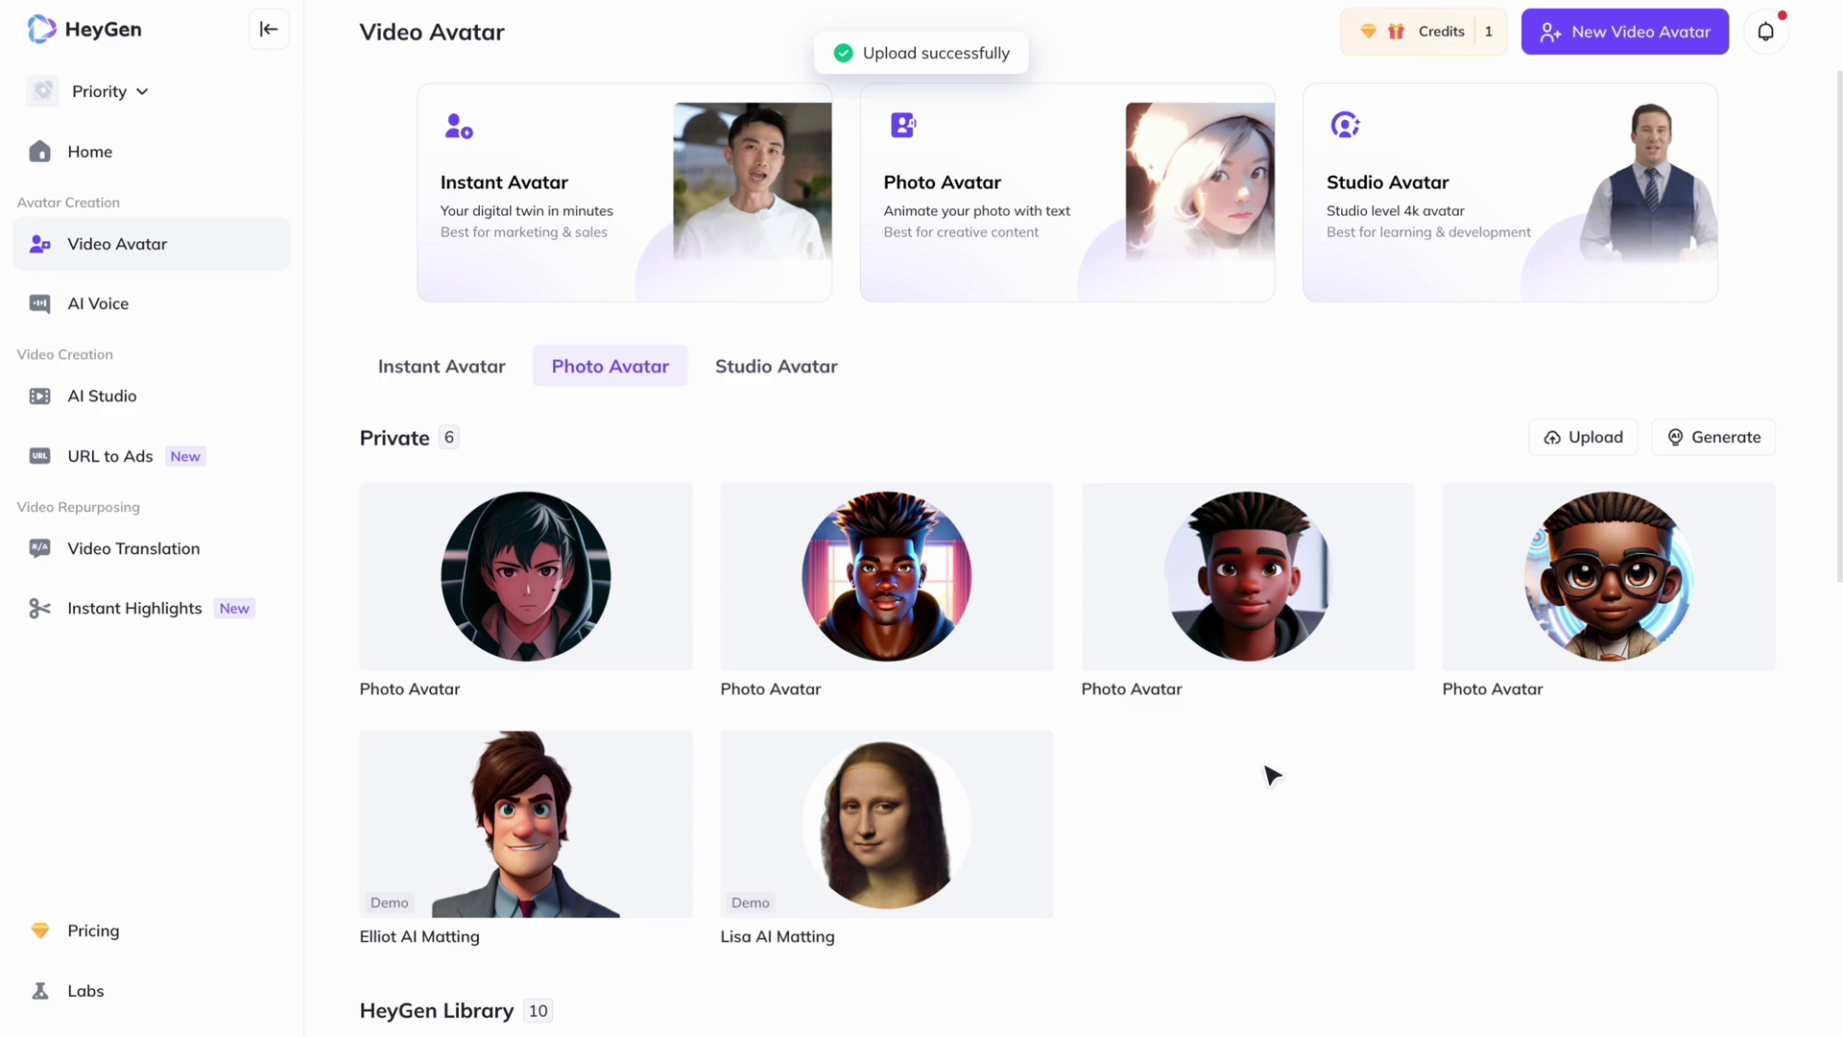
- In HeyGen, create a new landscape AI Studio video from the uploaded photo avatar of the hooded anime character
{"action": "left_click", "coordinate": [527, 574]}
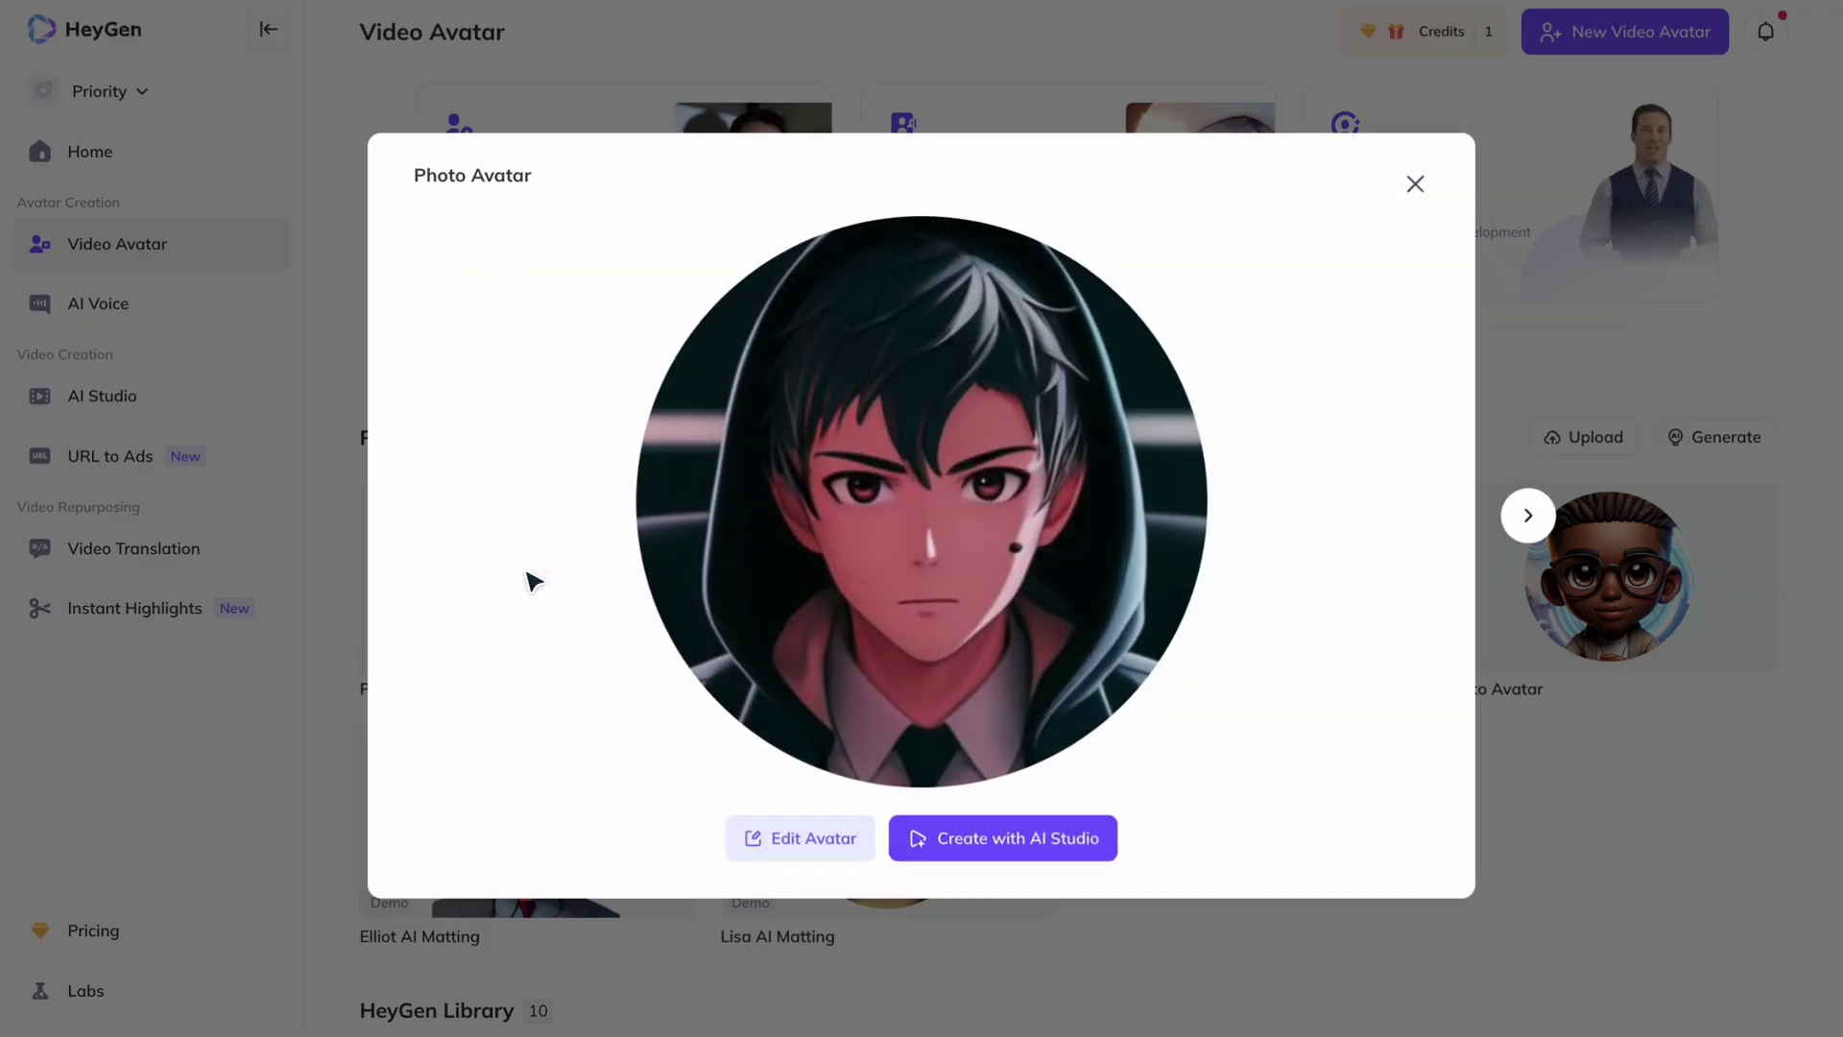
{"action": "left_click", "coordinate": [1000, 845]}
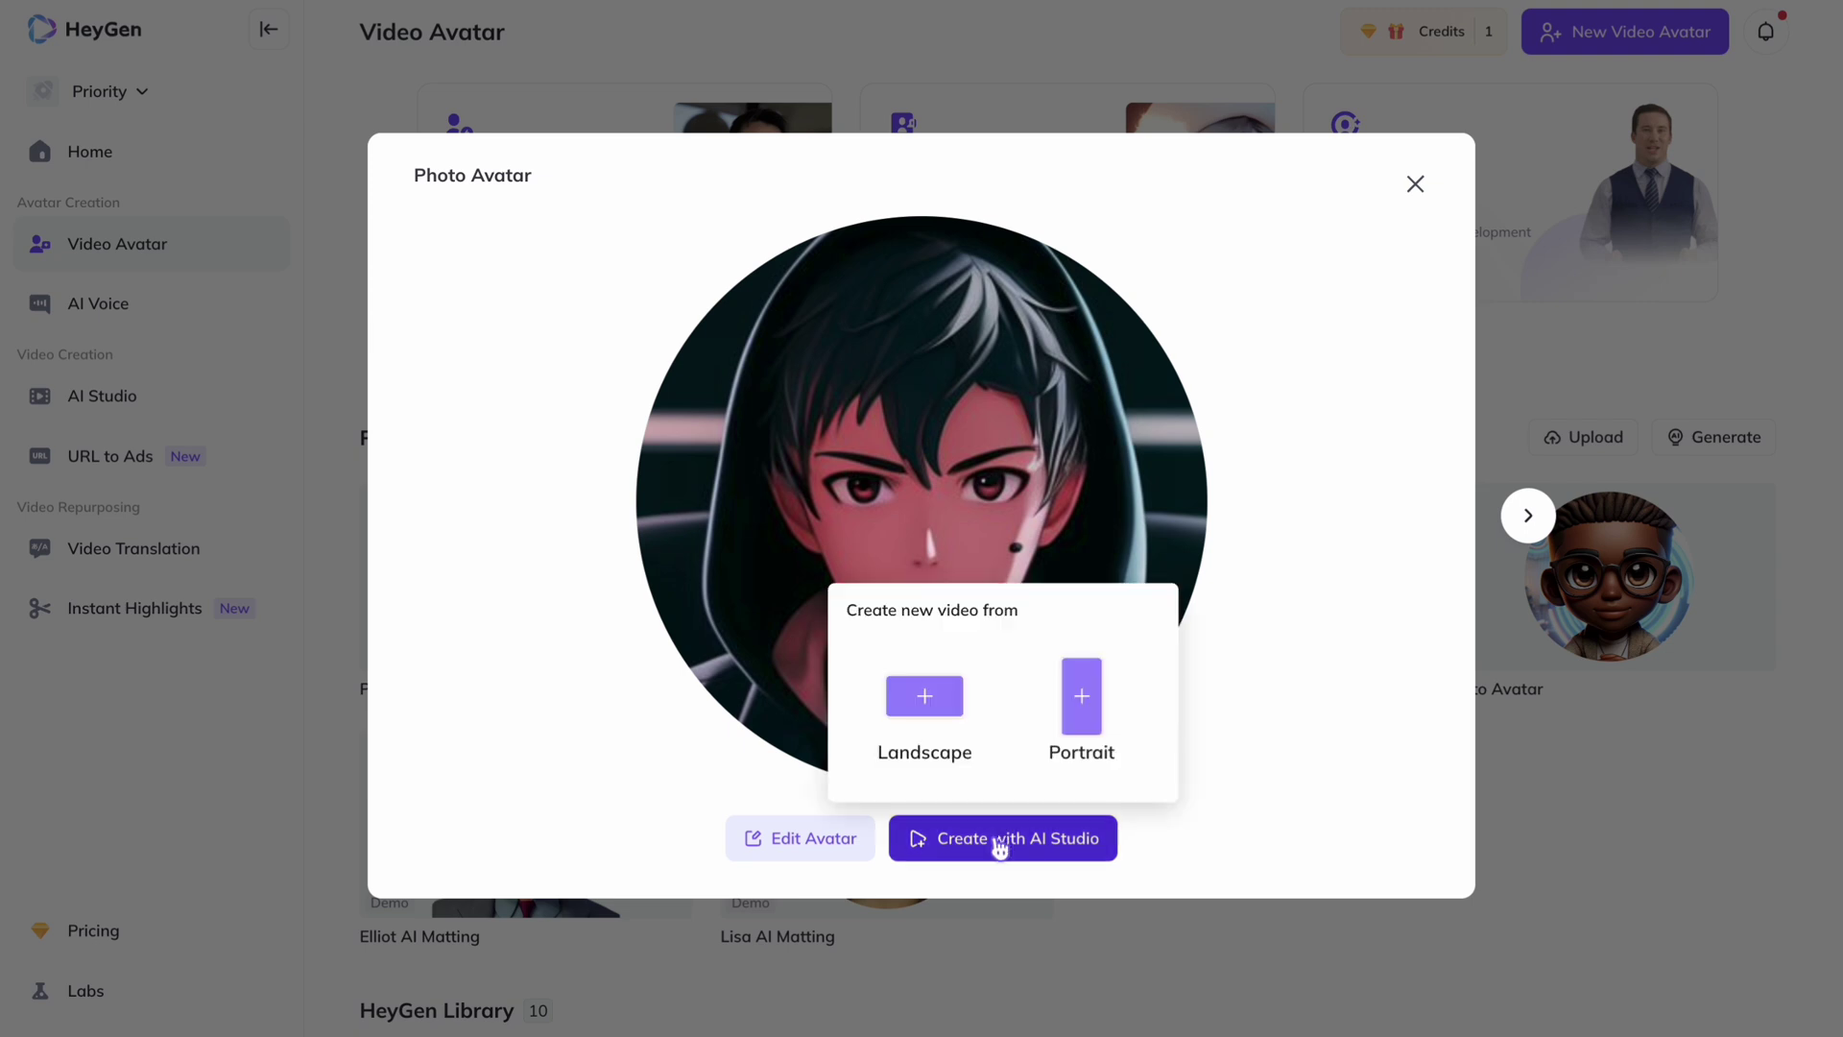
{"action": "left_click", "coordinate": [927, 701]}
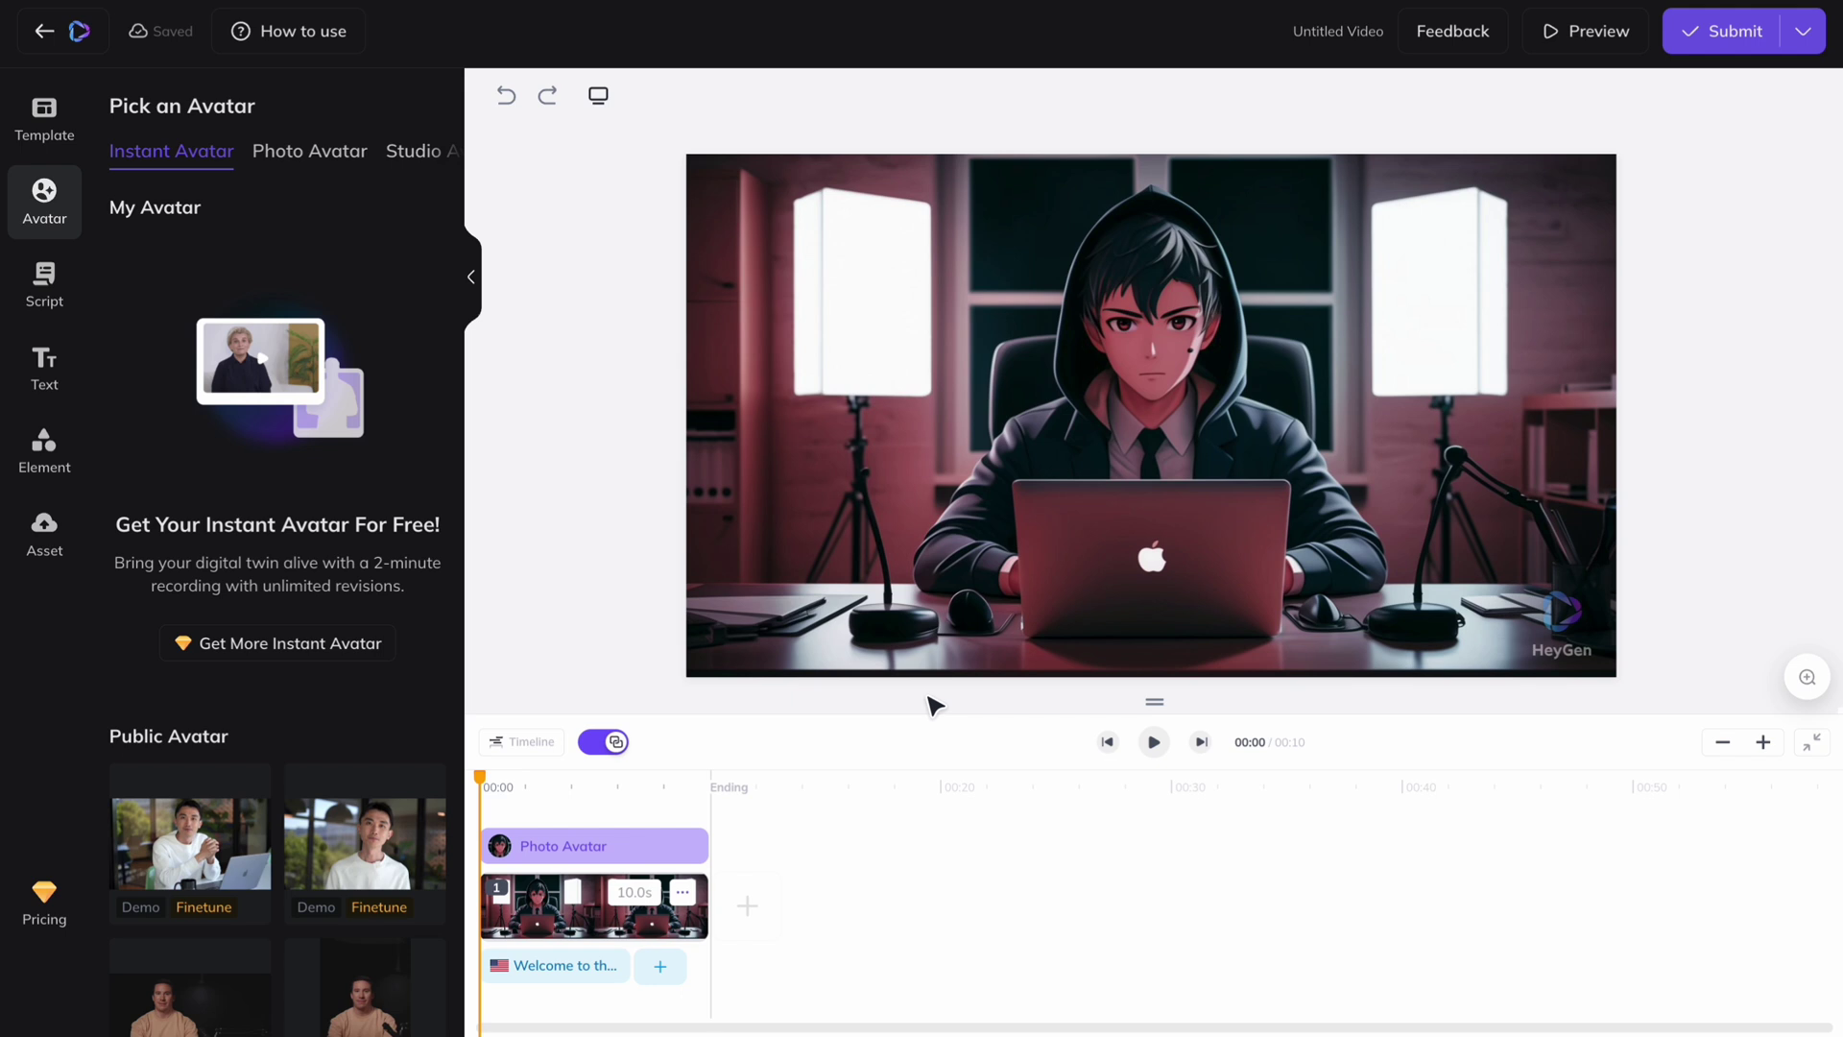
- Replace the default script with the introduction paragraph starting "Have you ever wondered what it would be like to create songs using AI?", voiced by Tarquin - Excited
{"action": "left_click", "coordinate": [48, 288]}
{"action": "left_click_drag", "start_coordinate": [134, 240], "coordinate": [329, 297]}
{"action": "key", "text": "BackSpace"}
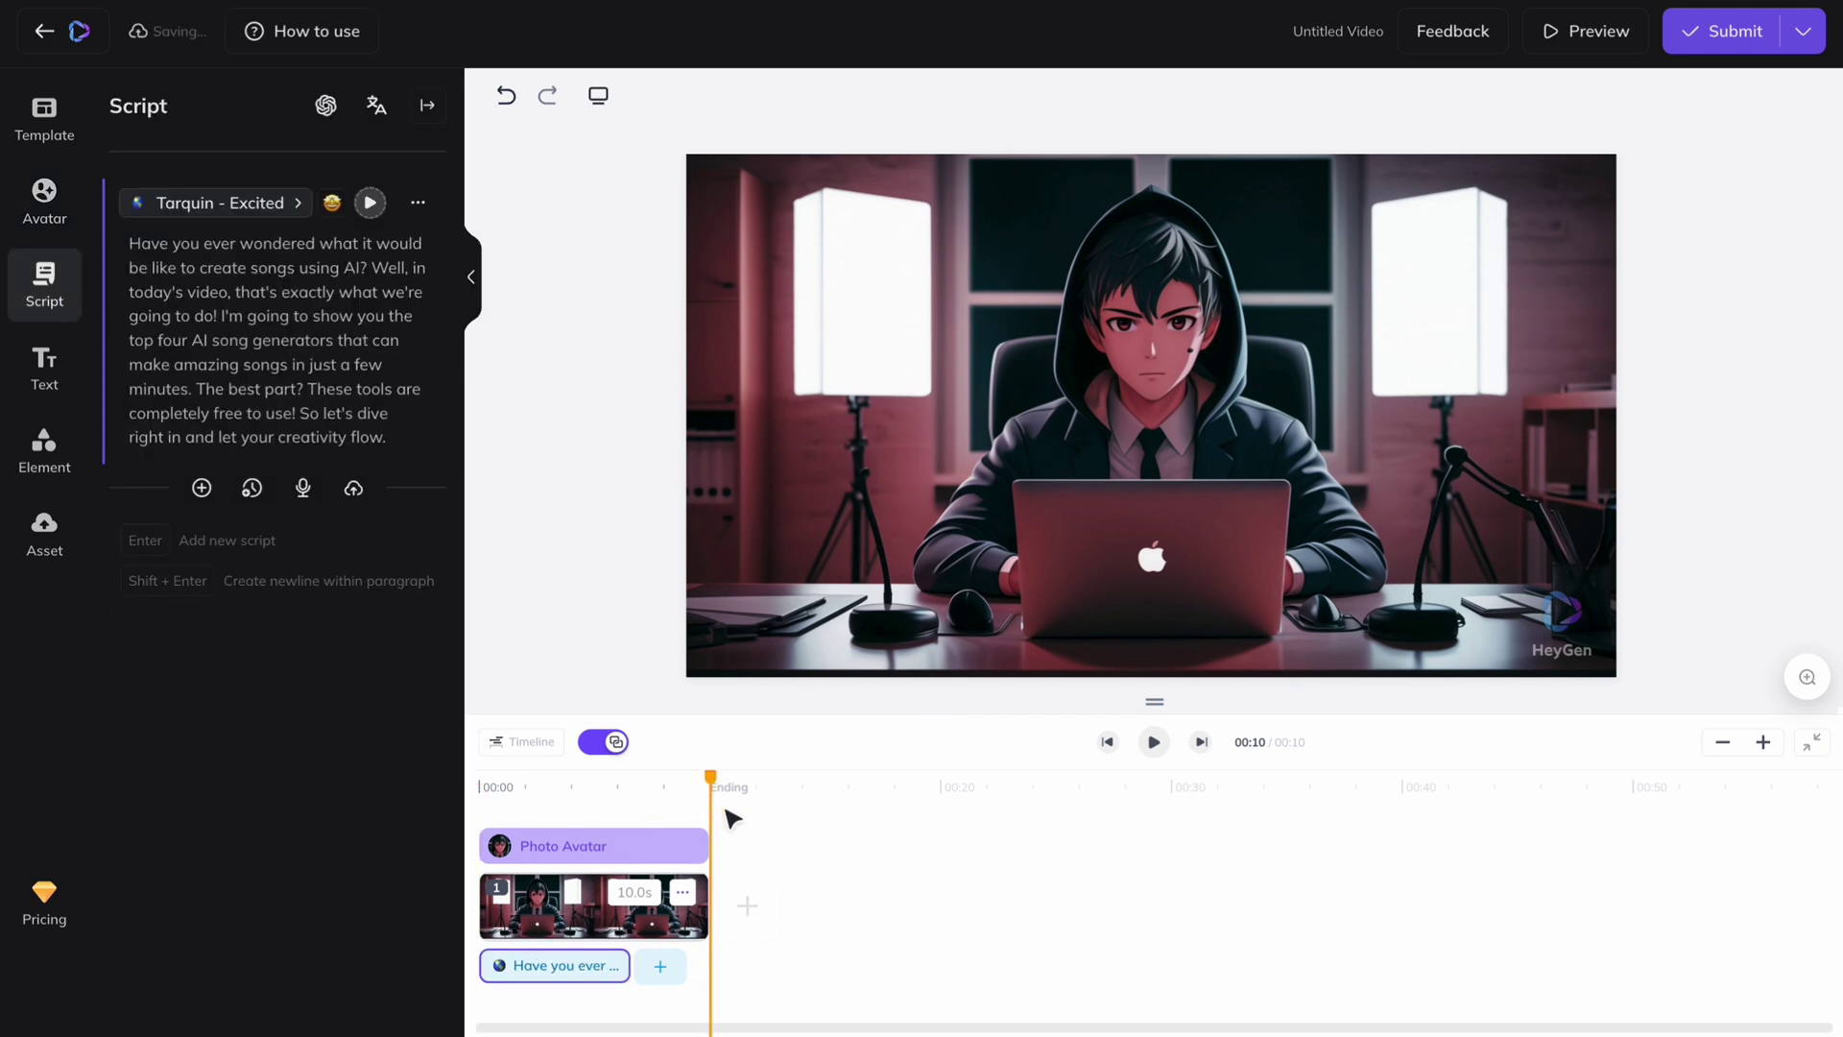
- Submit the avatar video for generation despite the scene duration notice
{"action": "left_click", "coordinate": [1718, 31]}
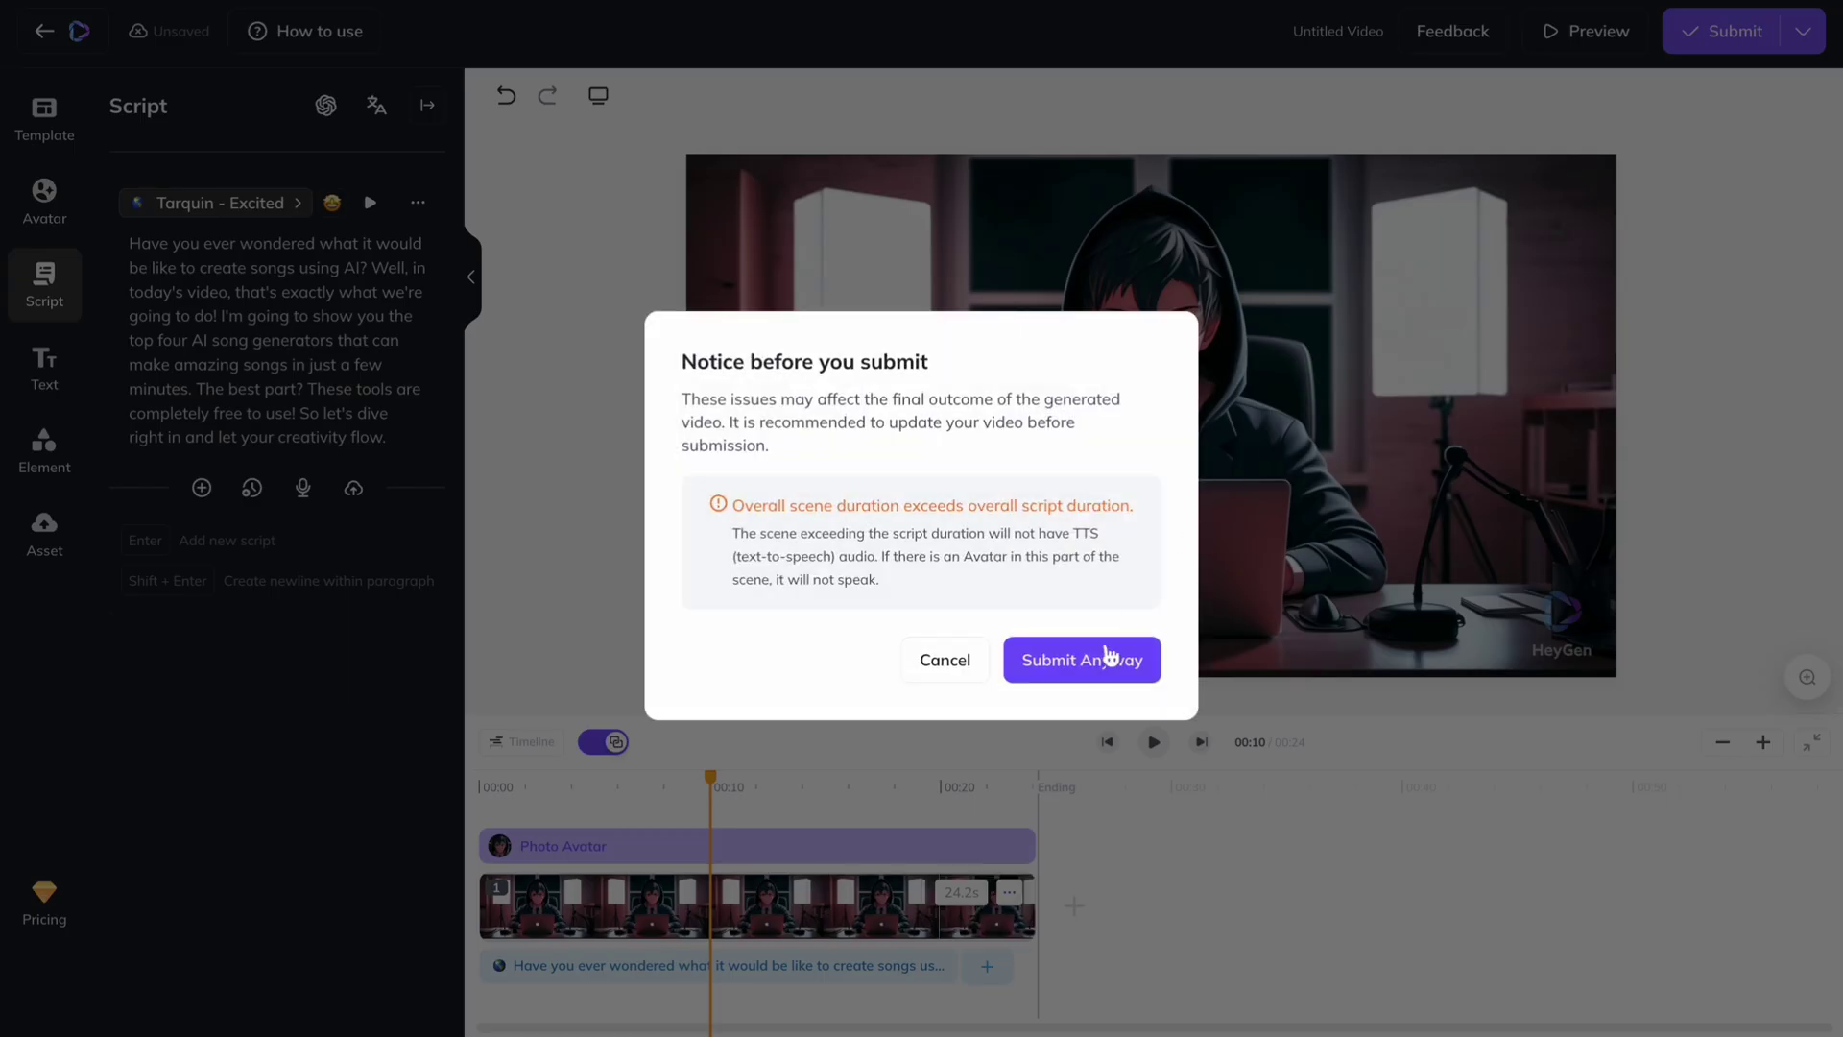
{"action": "left_click", "coordinate": [1063, 652]}
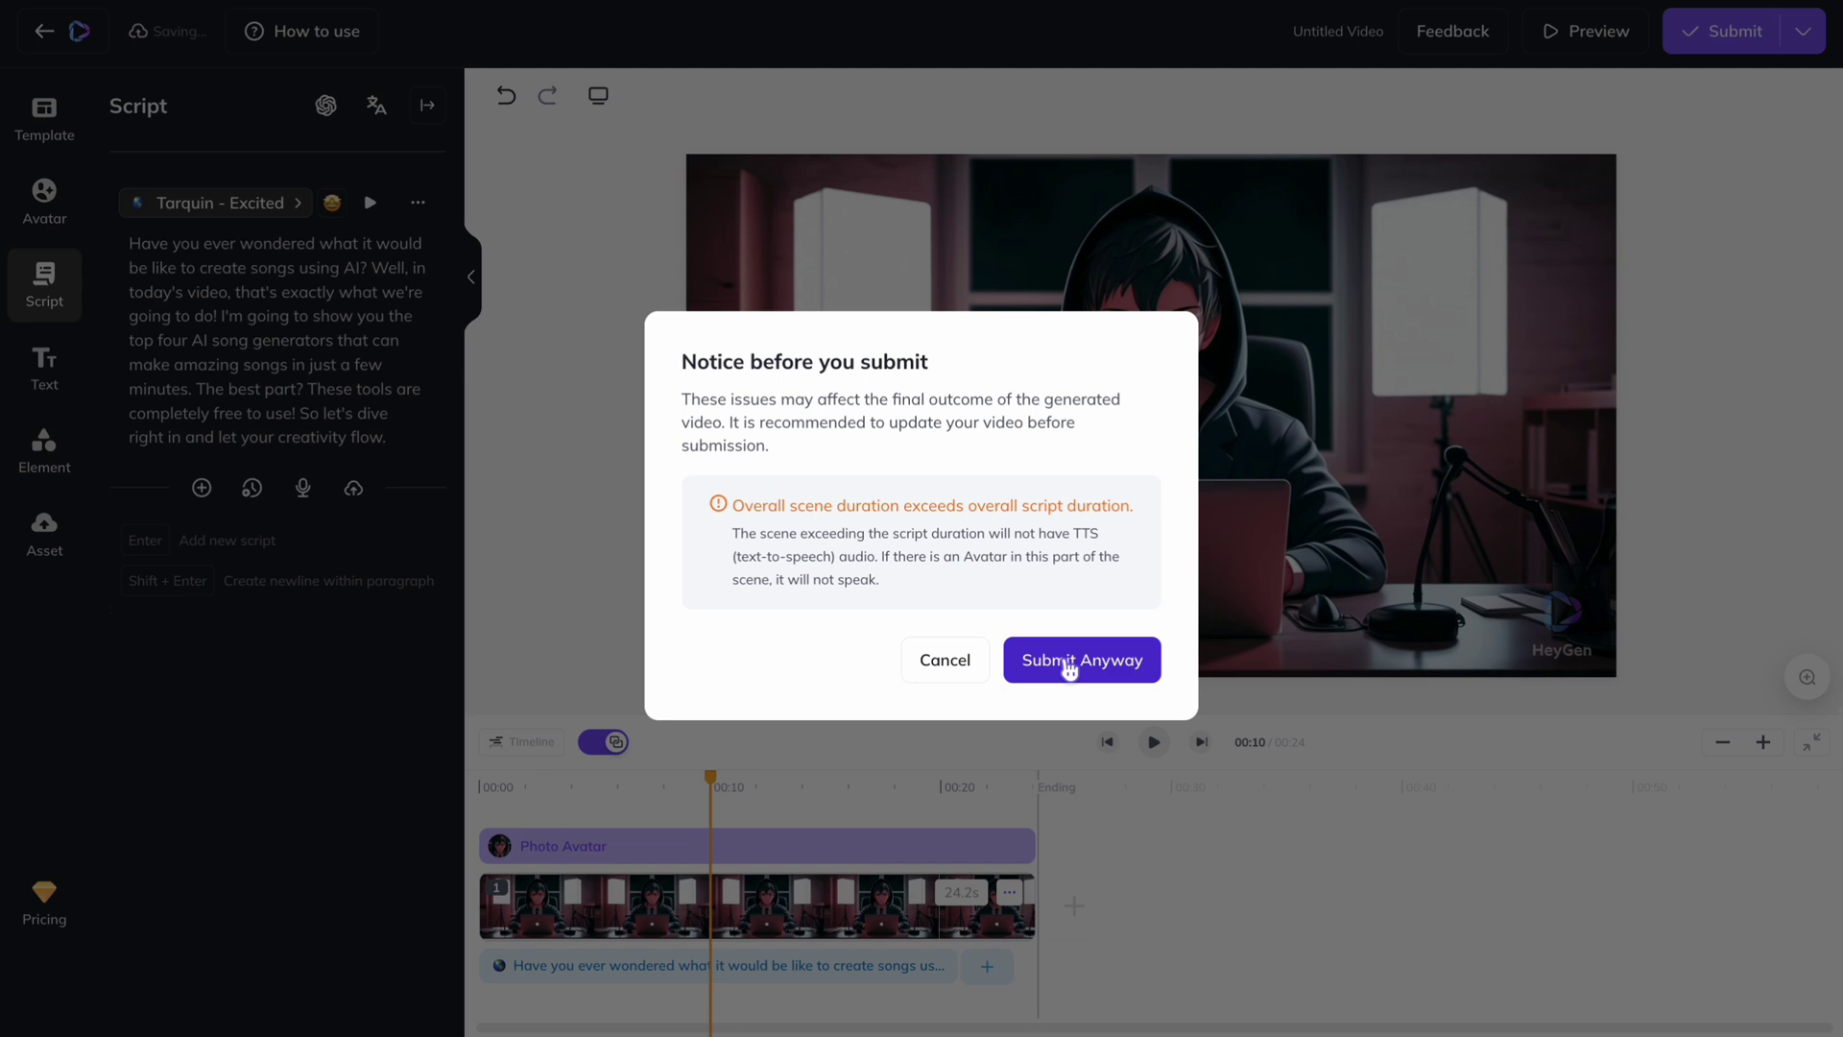
{"action": "left_click", "coordinate": [1068, 666]}
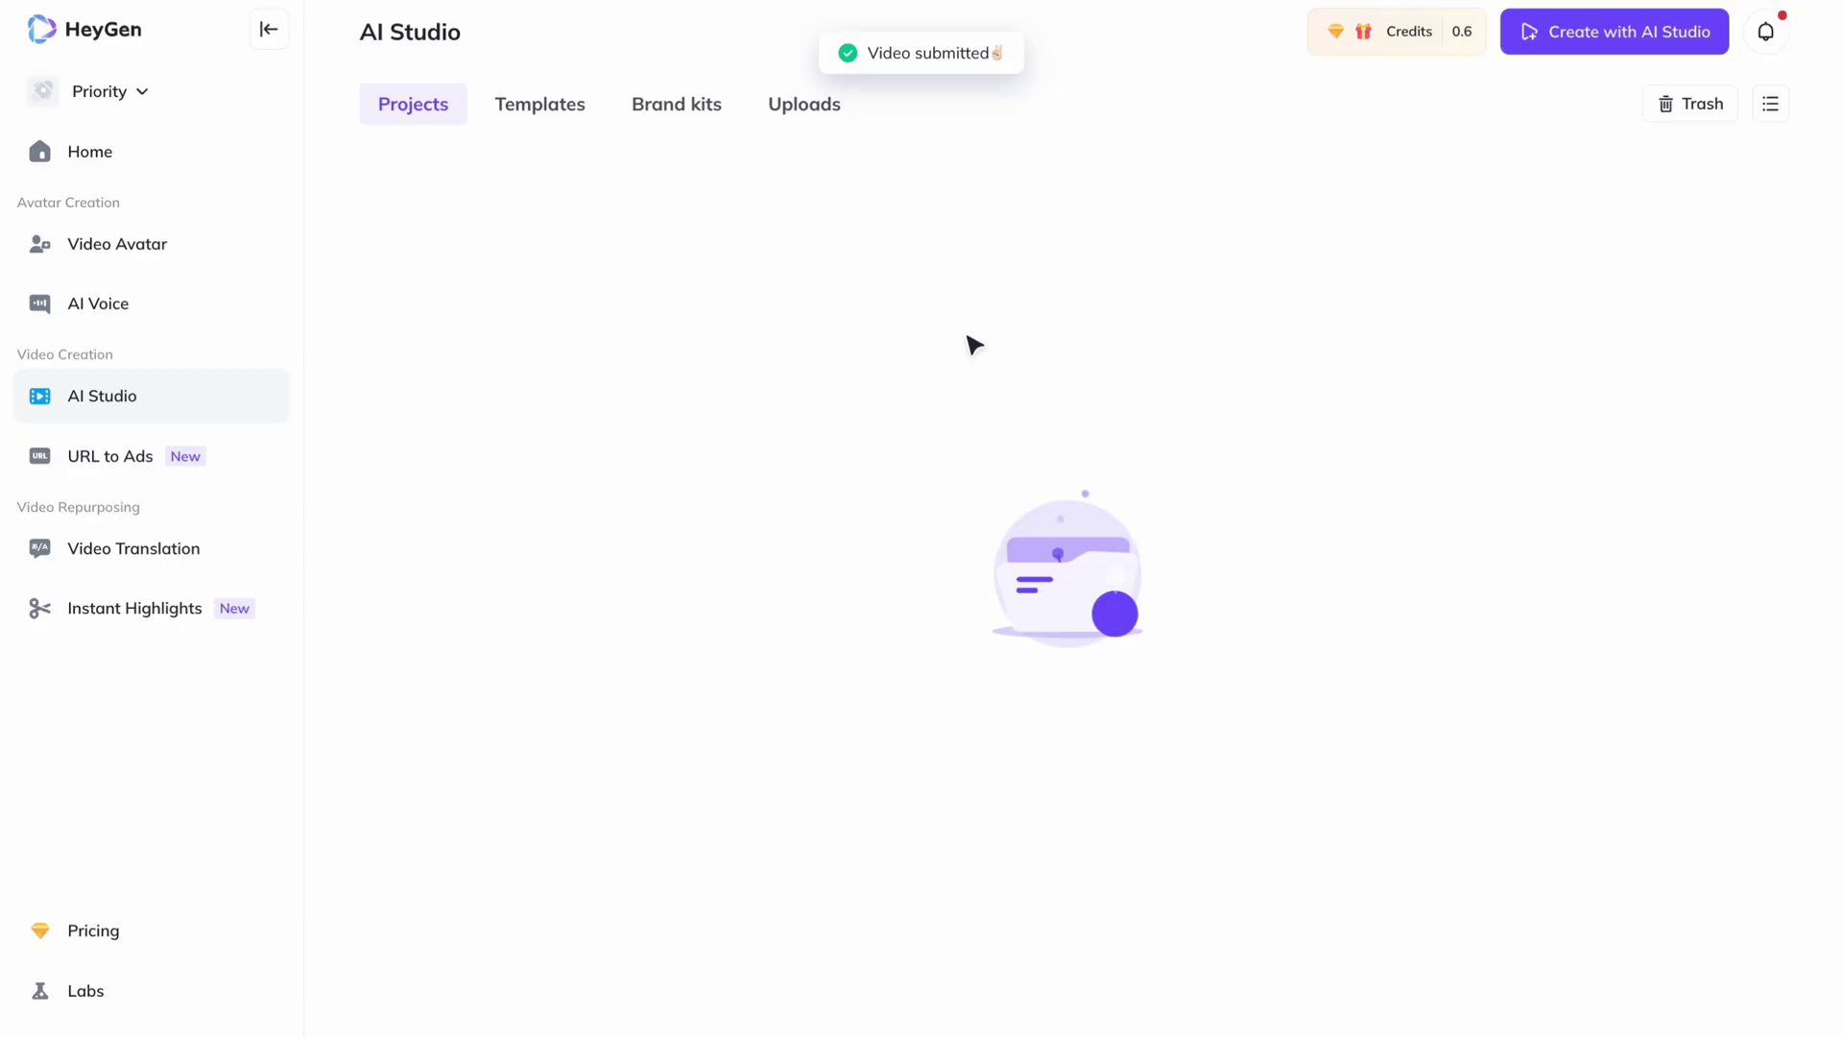
- Open the generated avatar video and play it in full screen
{"action": "left_click", "coordinate": [974, 345]}
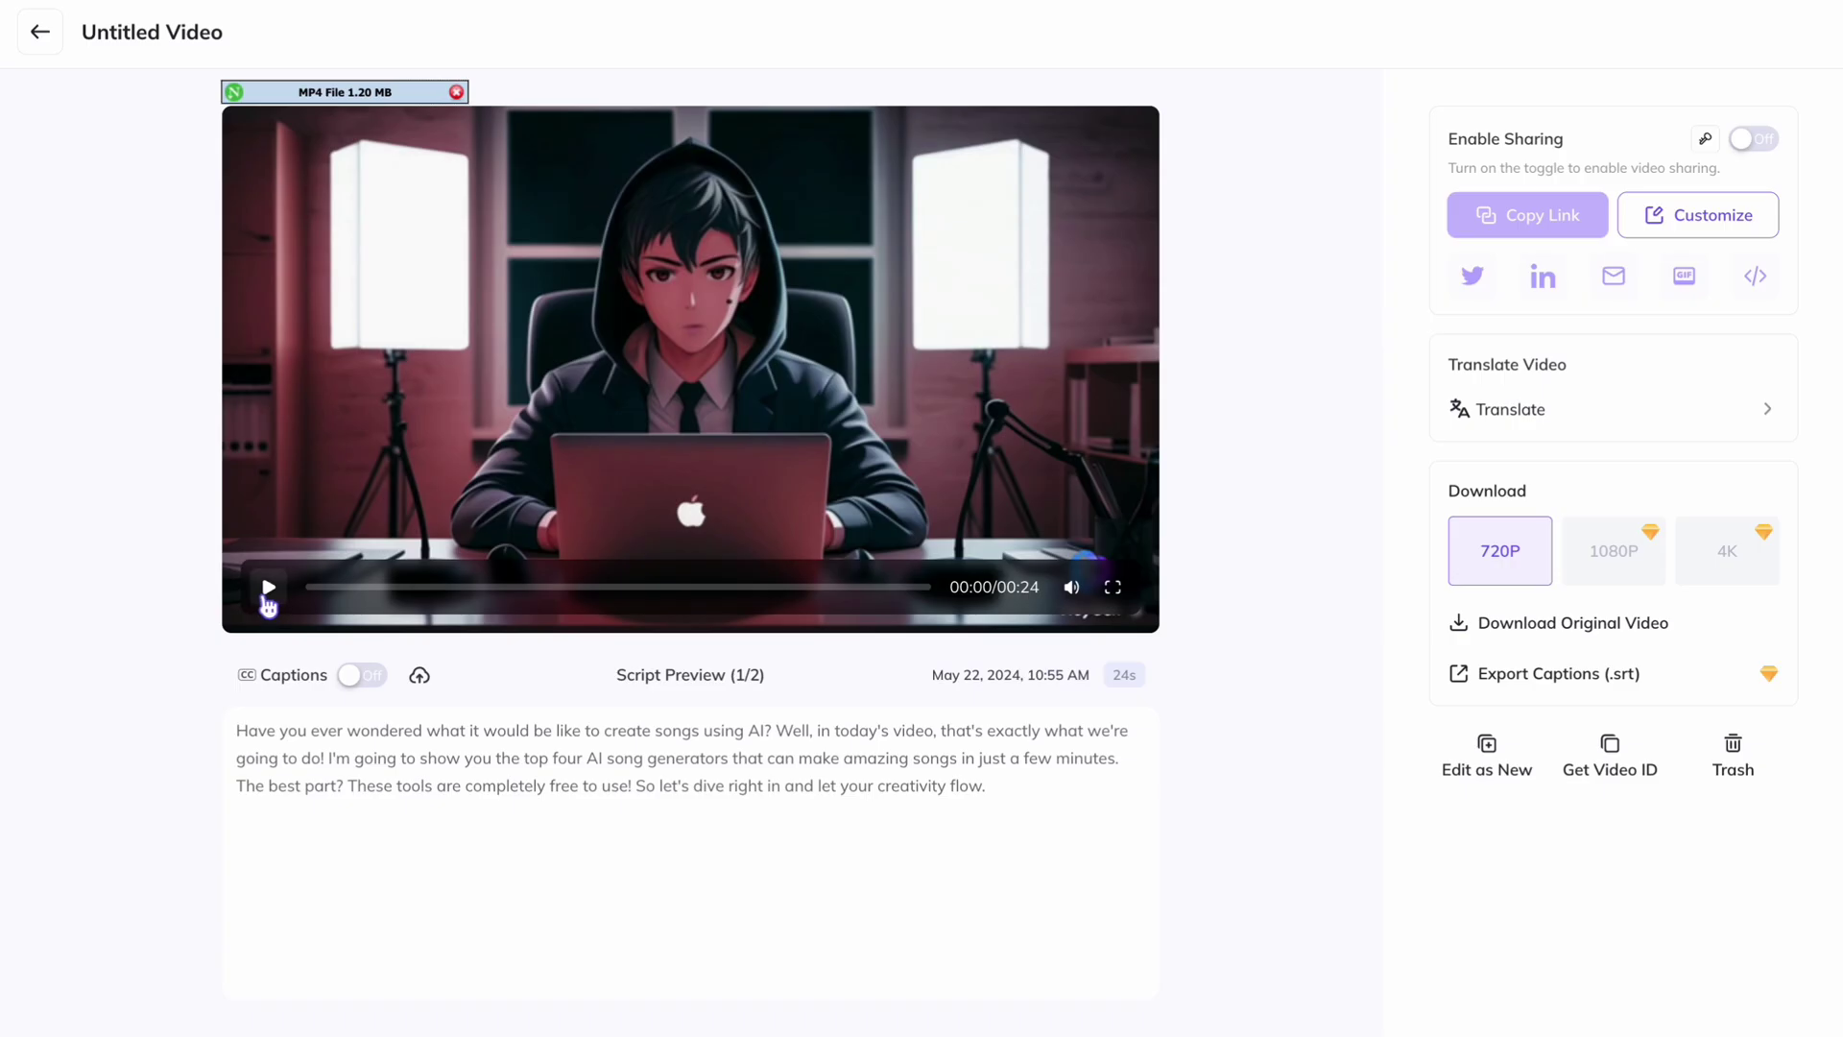
{"action": "left_click", "coordinate": [268, 599]}
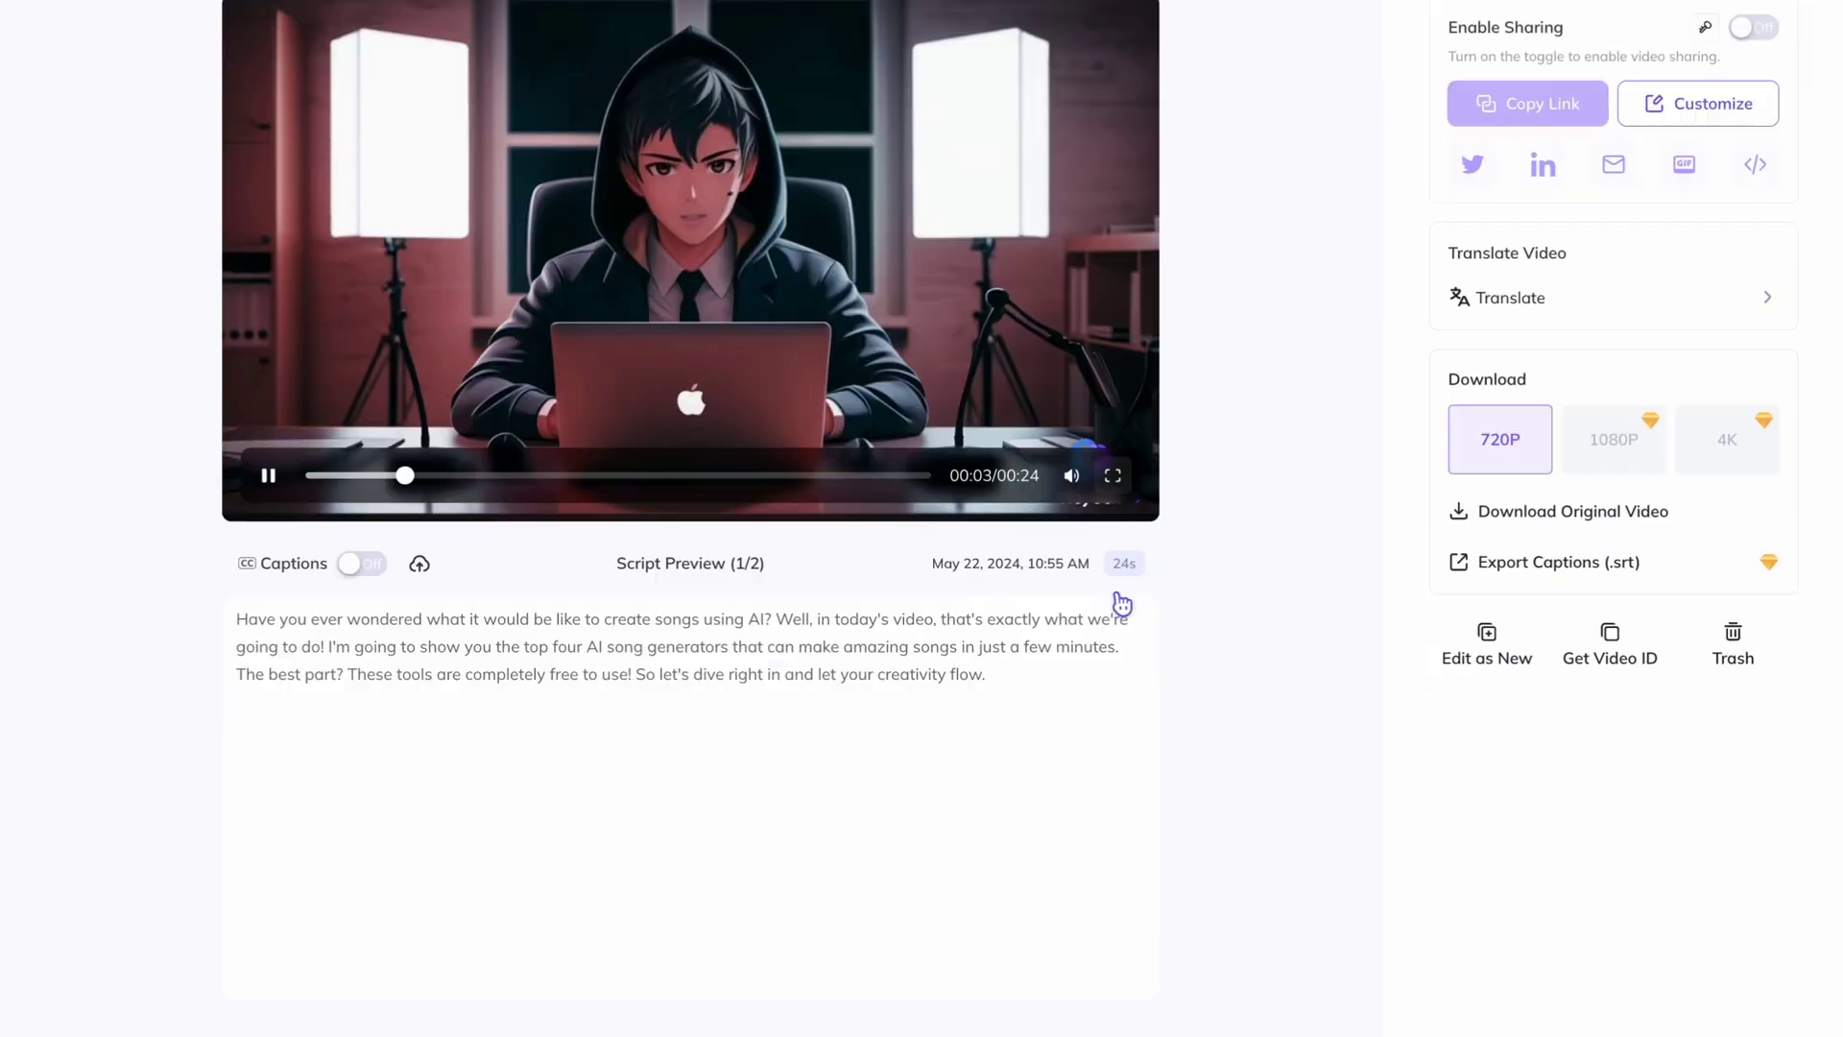
{"action": "left_click", "coordinate": [1114, 590]}
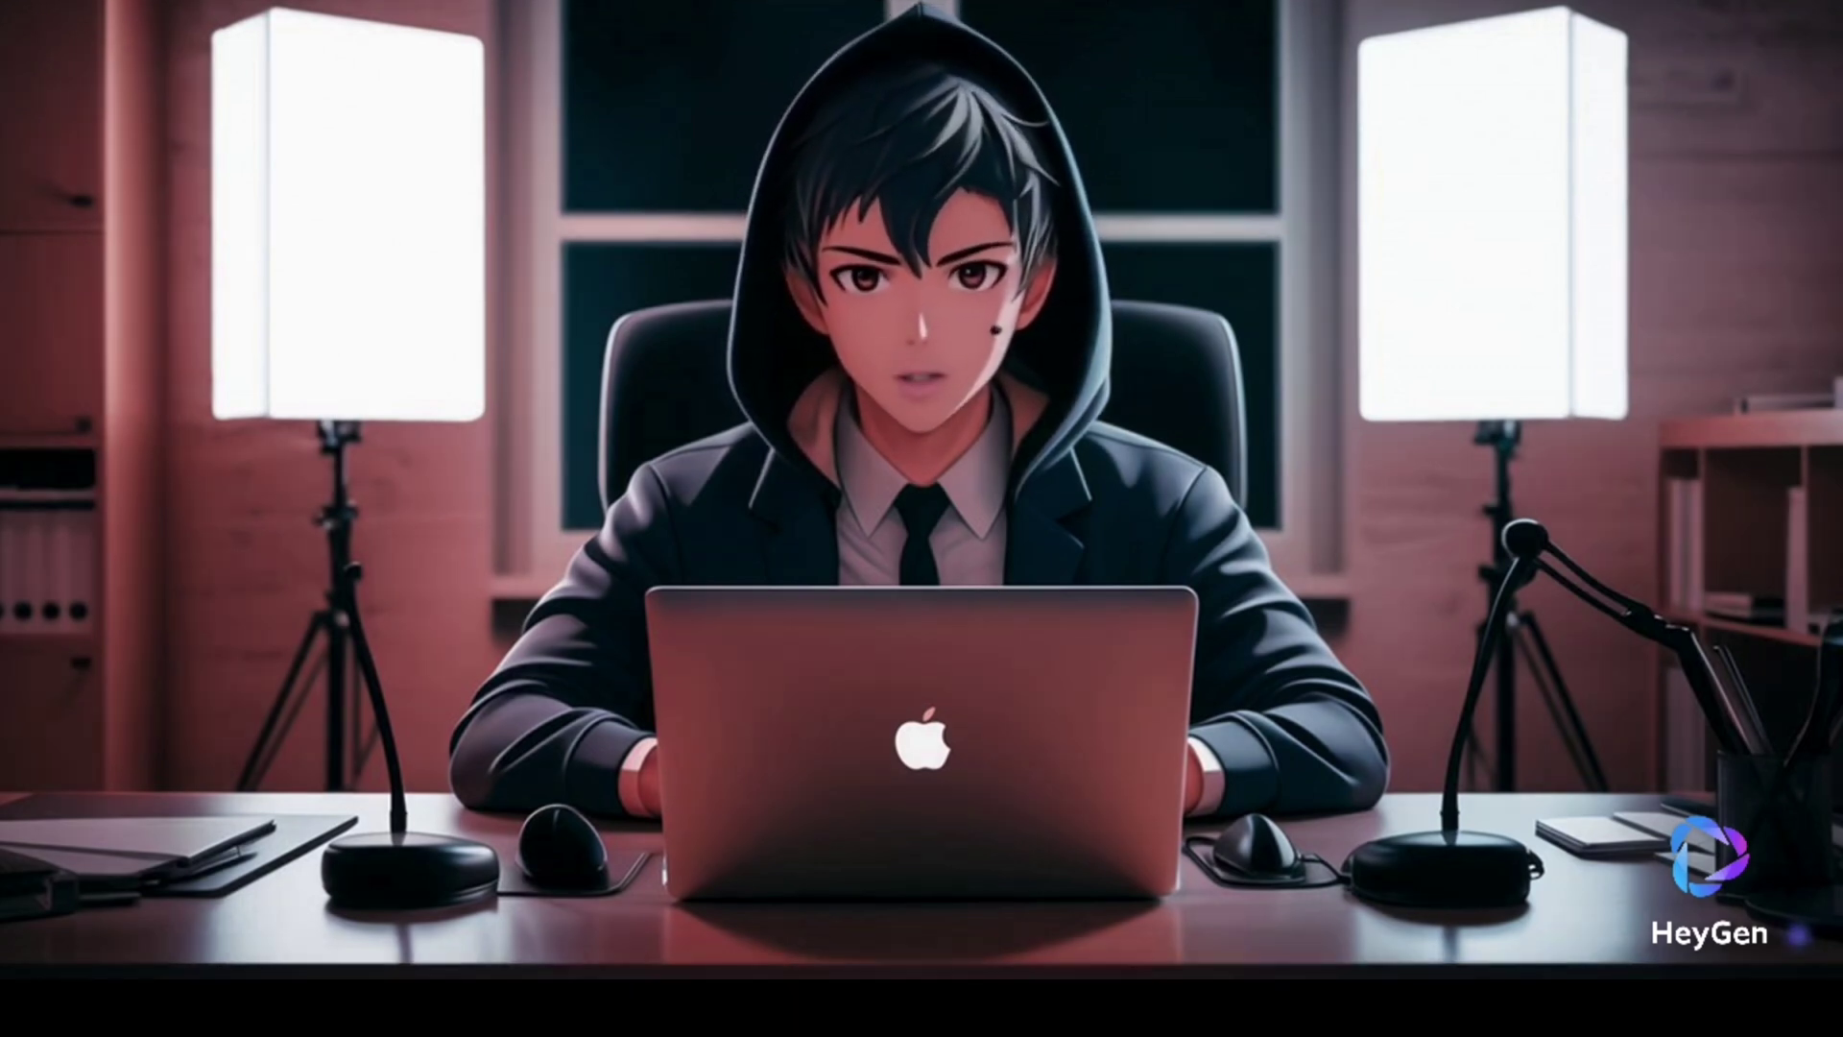
{"action": "mouse_move", "coordinate": [983, 576]}
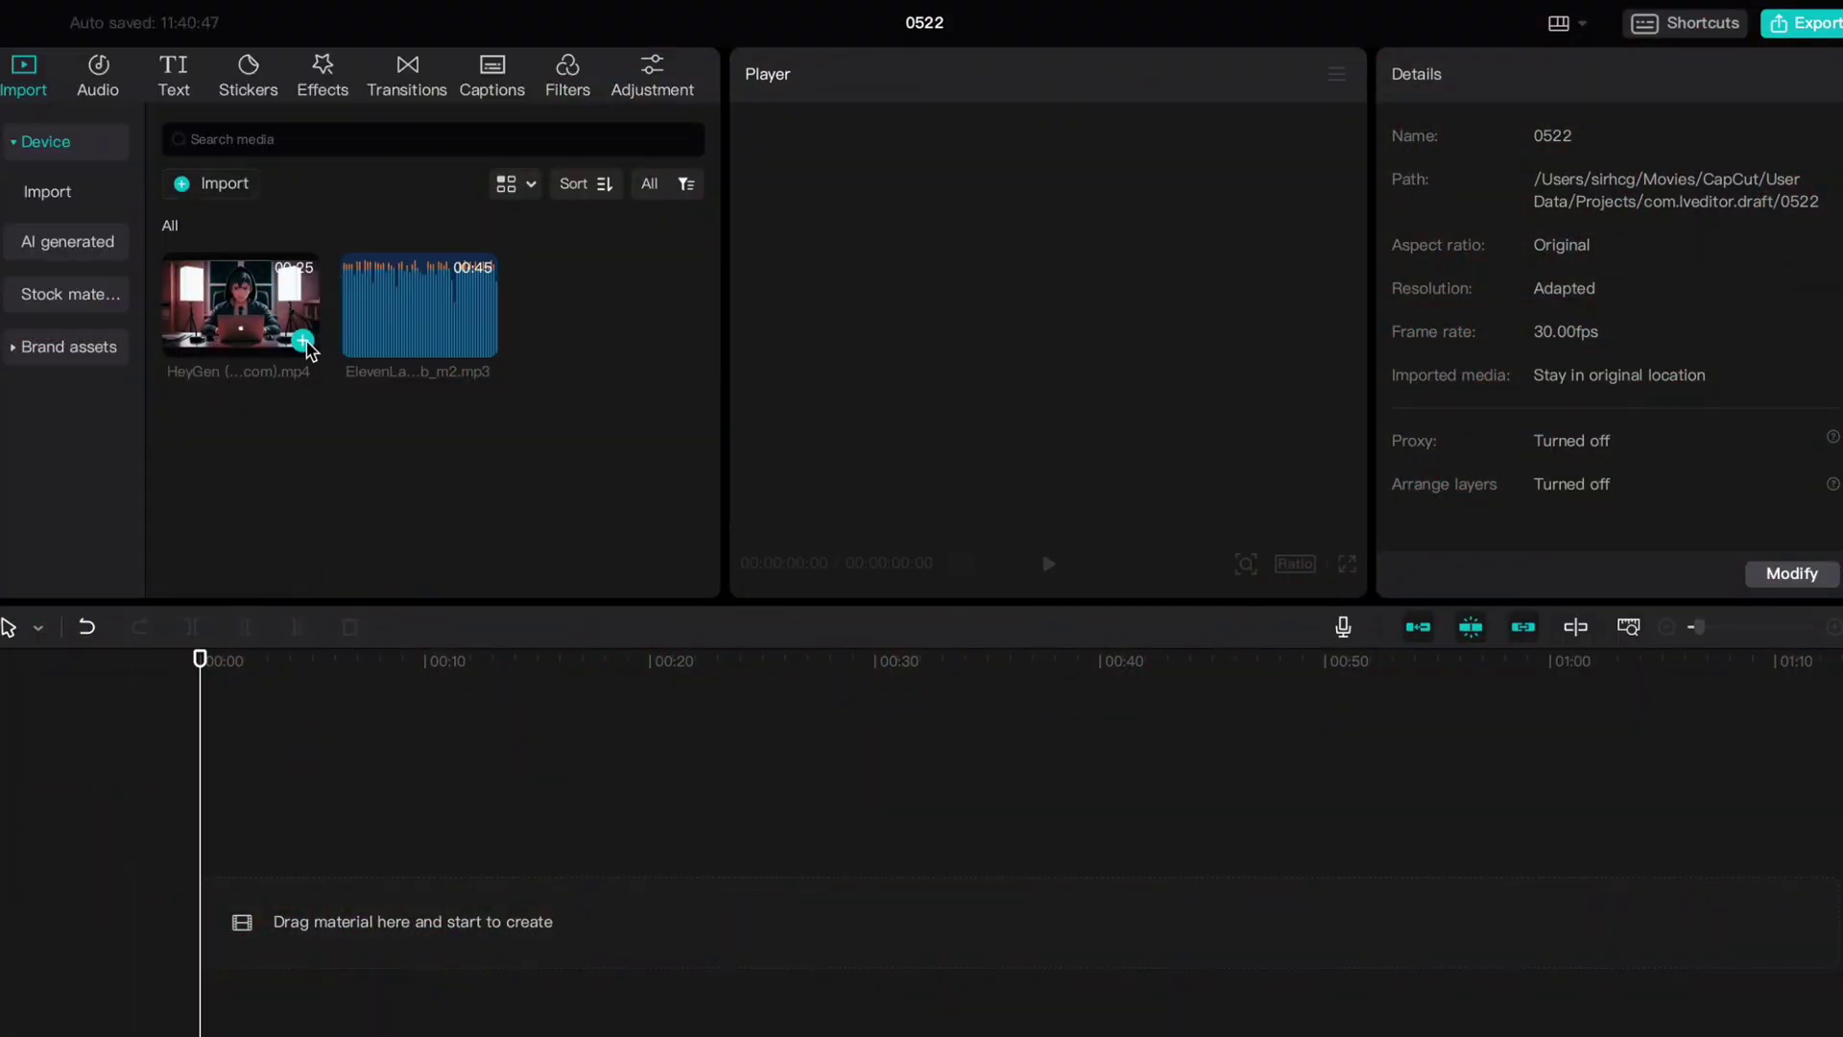
- In CapCut, add the HeyGen avatar video and the ElevenLabs voice-over to the timeline, both starting at 00:00
{"action": "left_click", "coordinate": [304, 341]}
{"action": "left_click_drag", "start_coordinate": [420, 308], "coordinate": [216, 922]}
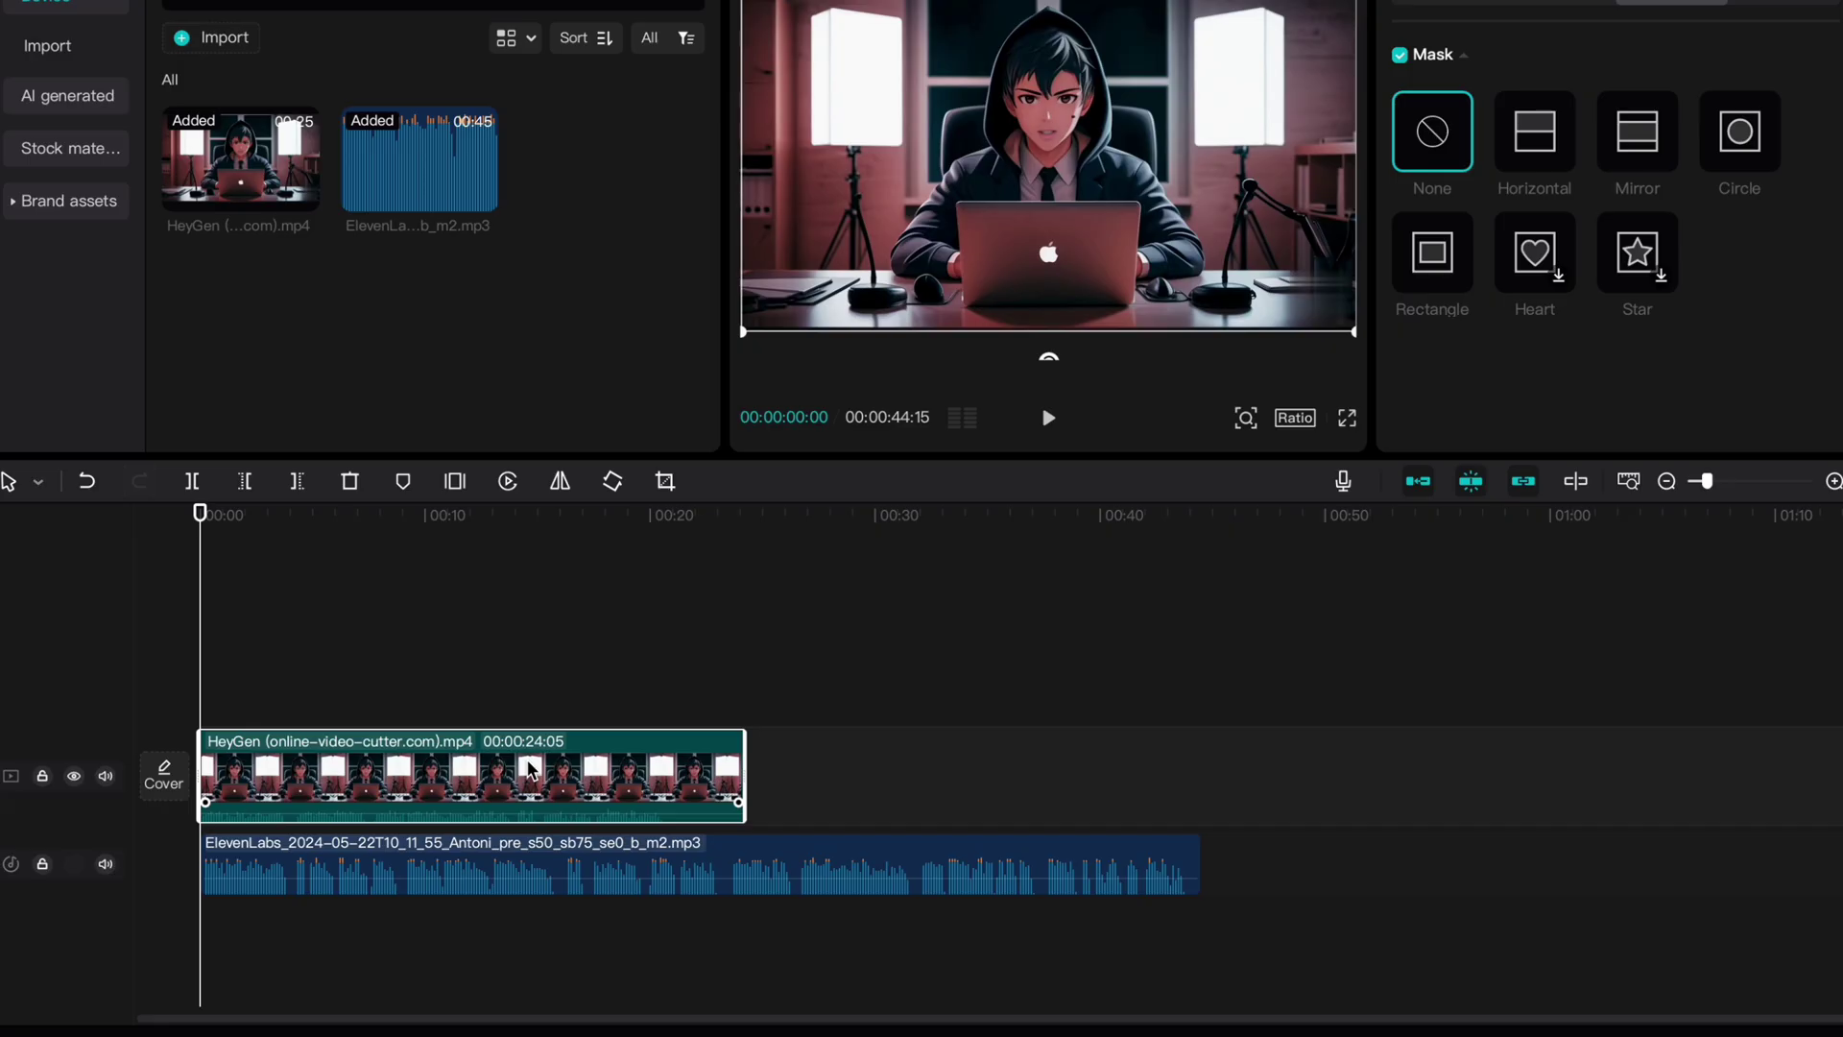
- Extract the audio from the HeyGen avatar clip and delete the extracted audio track
{"action": "right_click", "coordinate": [530, 768]}
{"action": "left_click", "coordinate": [586, 860]}
{"action": "left_click", "coordinate": [617, 917]}
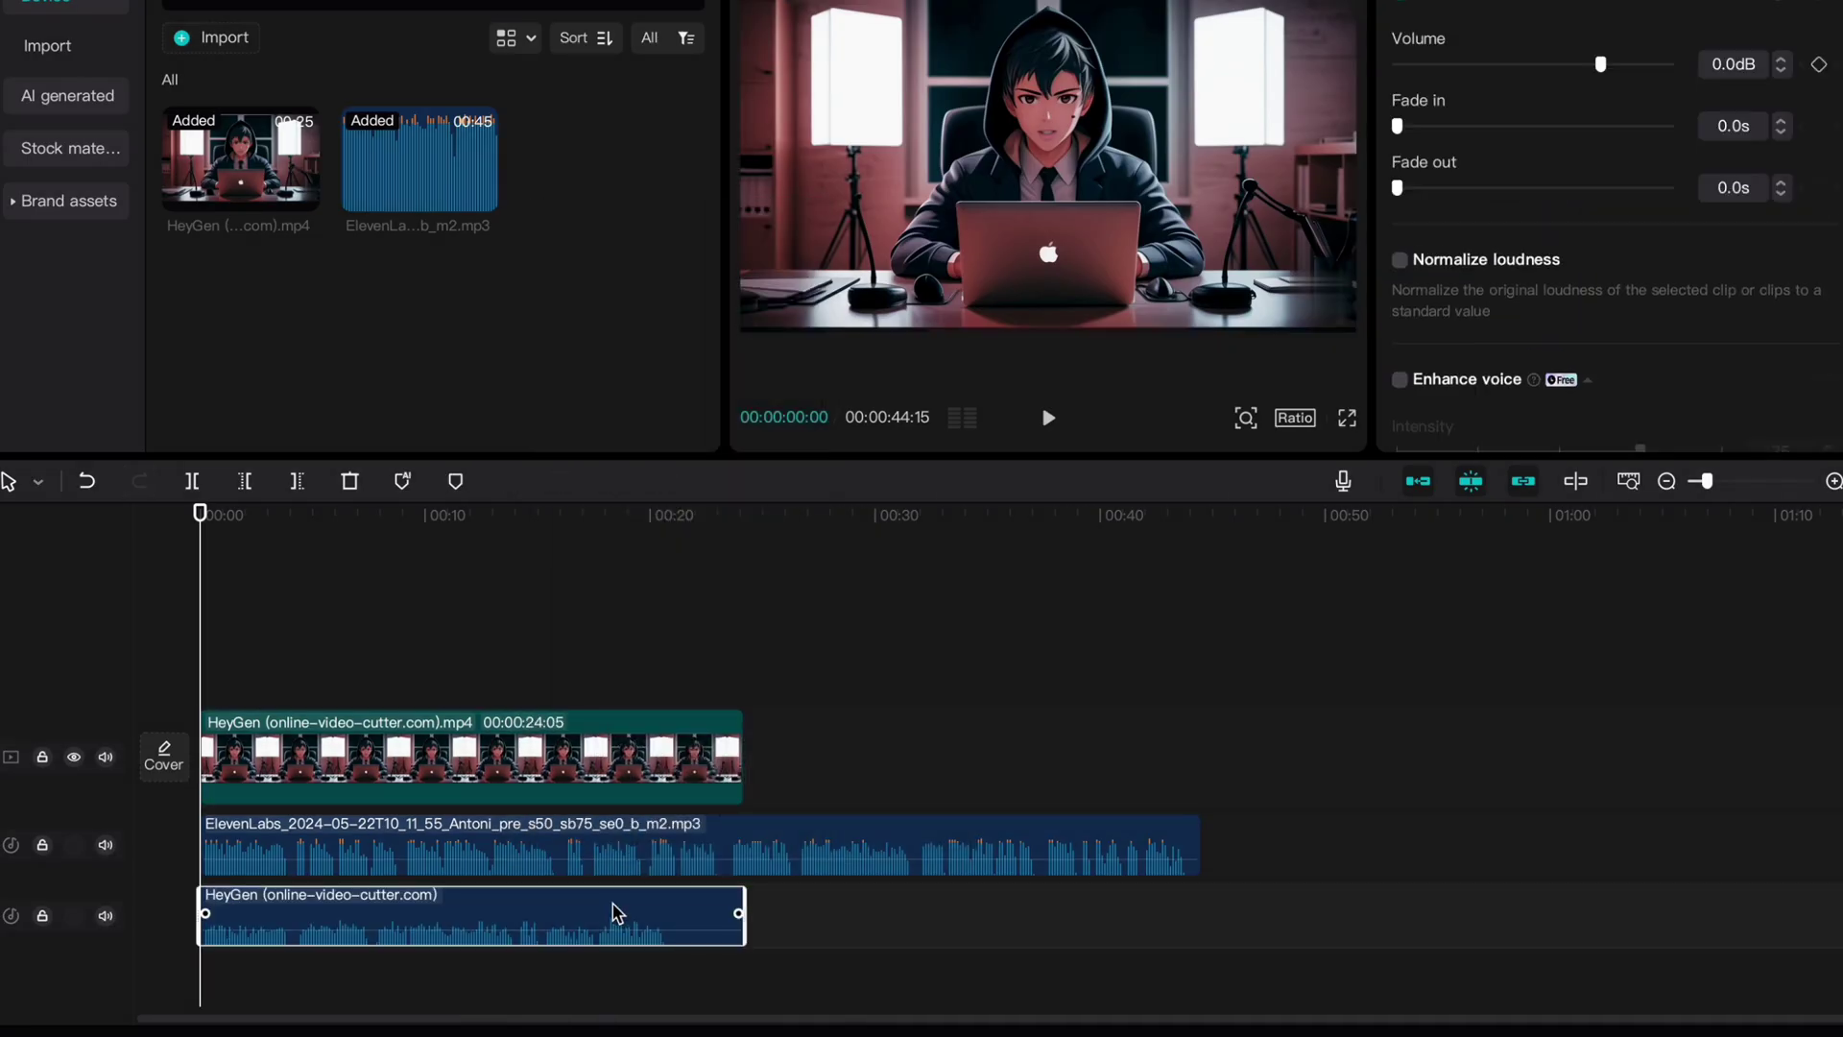
{"action": "key", "text": "Delete"}
- Trim the end of the avatar clip to a duration of 00:00:20:24 and place a copy directly after it
{"action": "left_click_drag", "start_coordinate": [695, 518], "coordinate": [670, 523]}
{"action": "left_click_drag", "start_coordinate": [741, 782], "coordinate": [683, 783]}
{"action": "right_click", "coordinate": [614, 782]}
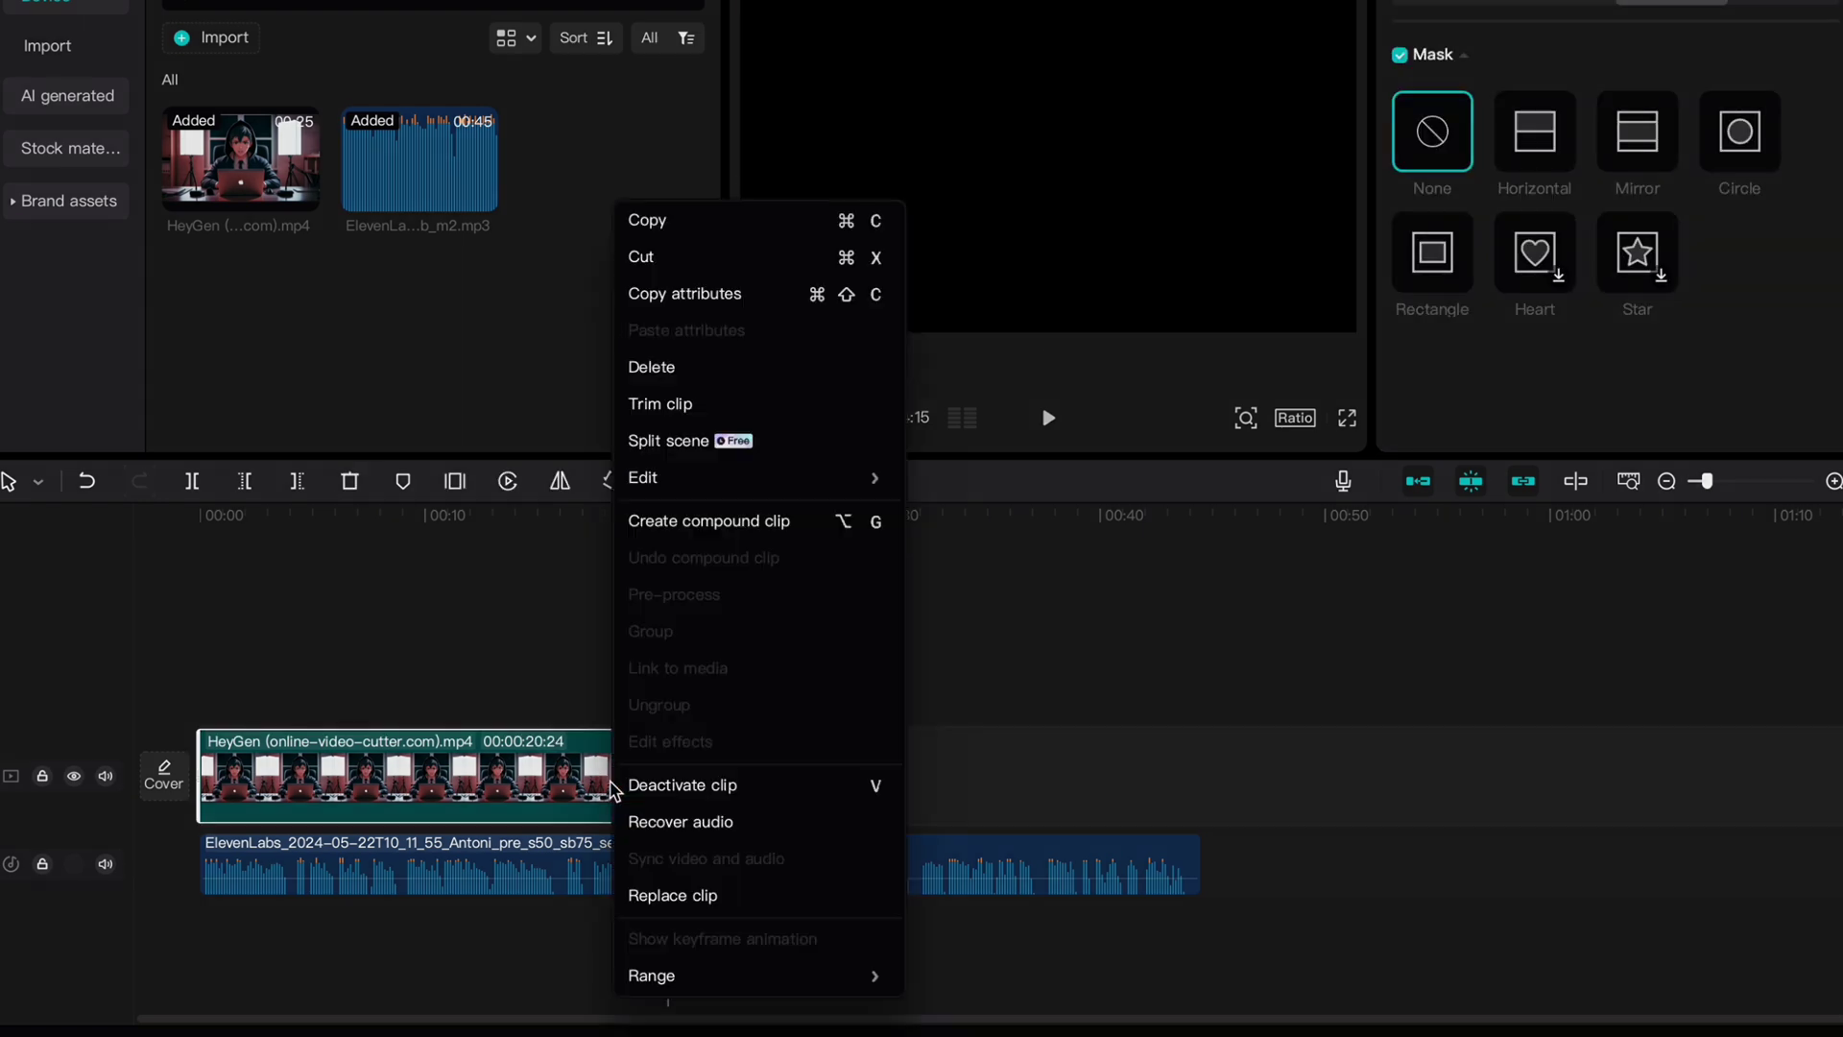
{"action": "left_click", "coordinate": [672, 219]}
{"action": "right_click", "coordinate": [740, 790]}
{"action": "left_click", "coordinate": [764, 810]}
{"action": "left_click_drag", "start_coordinate": [876, 675], "coordinate": [876, 773]}
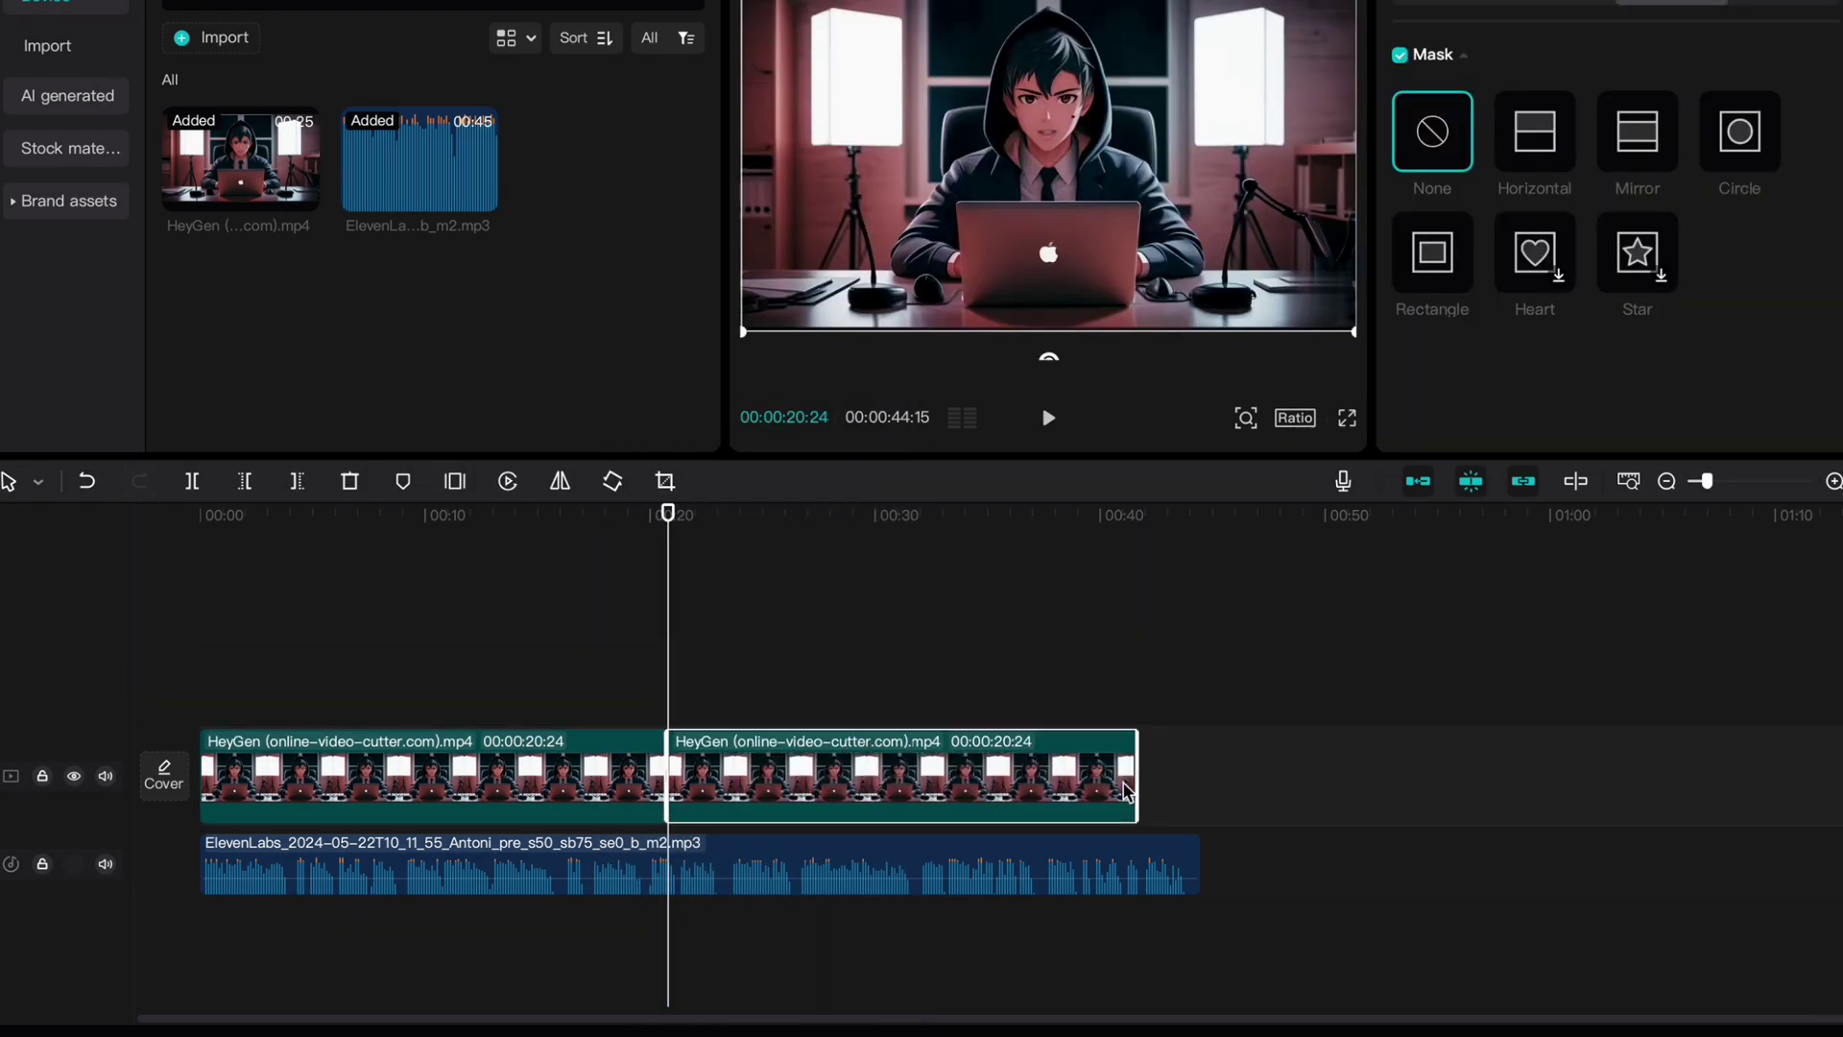
- Paste a third copy of the avatar clip after the second and trim its end to match the end of the voice-over
{"action": "left_click", "coordinate": [1202, 803]}
{"action": "left_click", "coordinate": [1161, 796]}
{"action": "key", "text": "ctrl+v"}
{"action": "left_click_drag", "start_coordinate": [1246, 689], "coordinate": [1222, 776]}
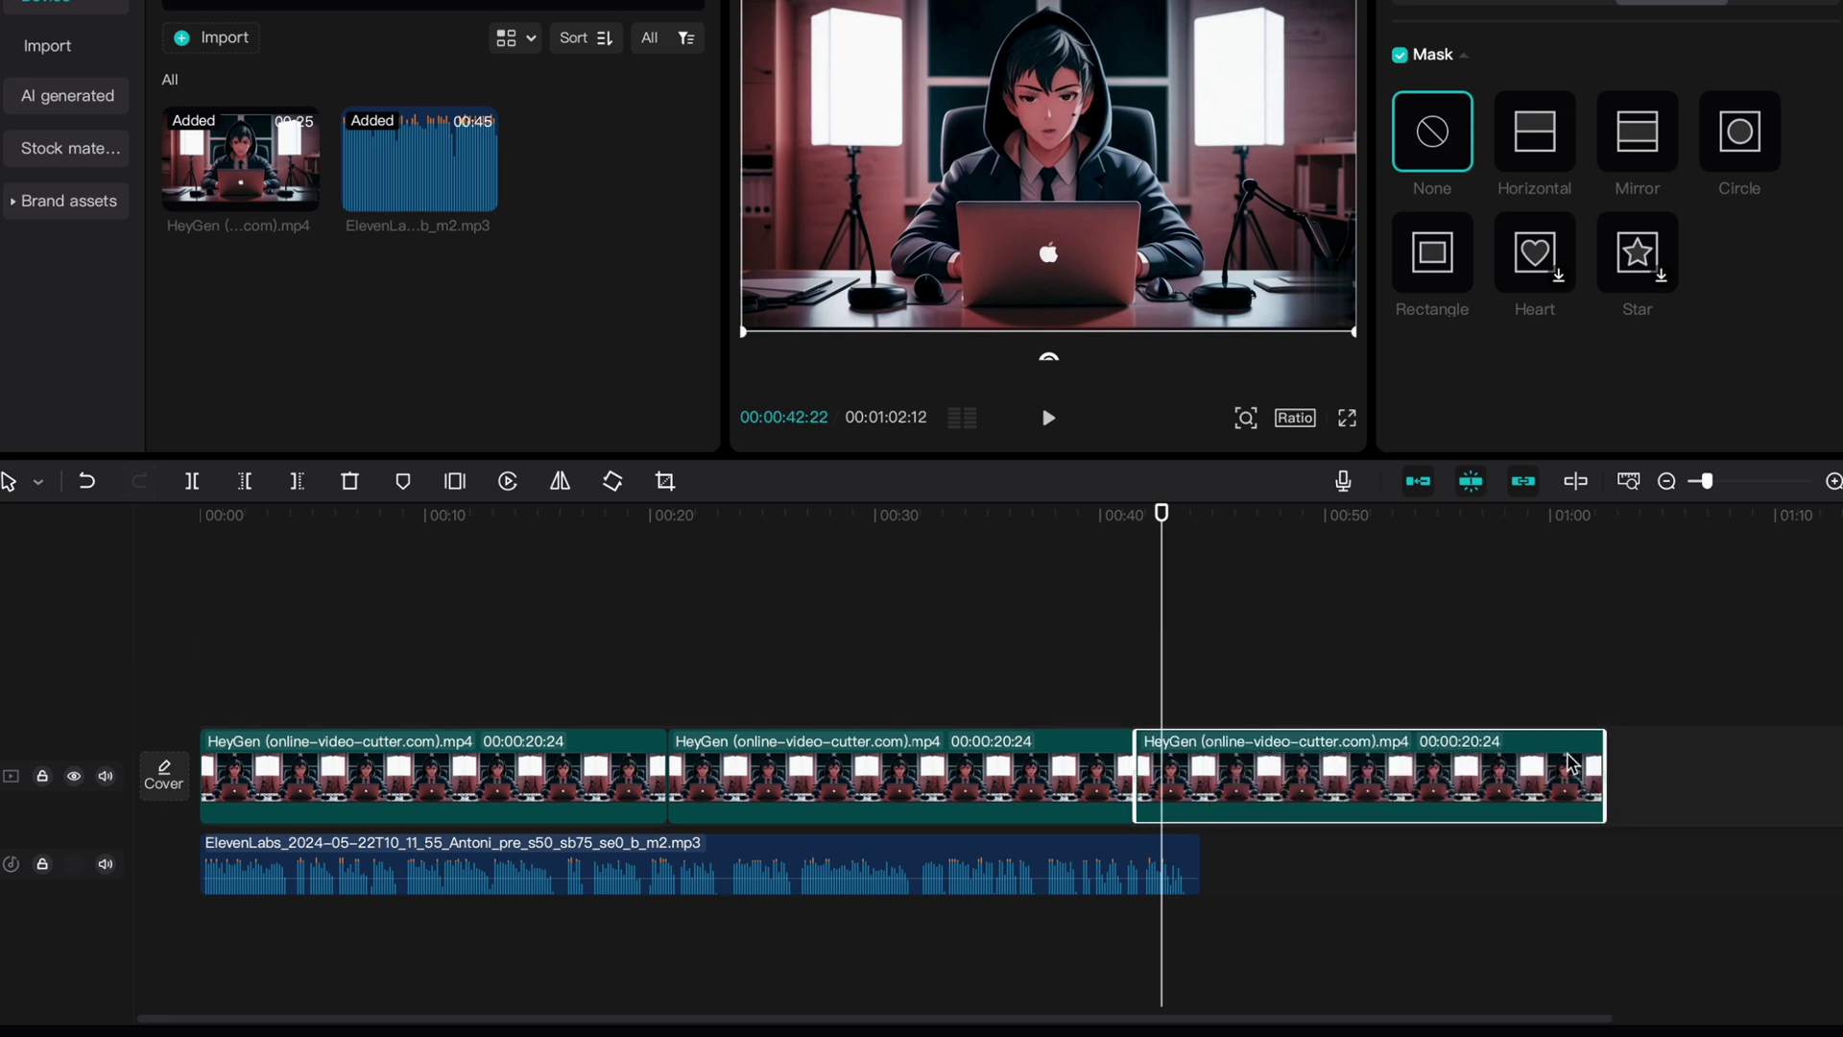
{"action": "left_click_drag", "start_coordinate": [1604, 776], "coordinate": [1202, 776]}
- Generate auto captions with English as the spoken language and preview them from the beginning of the timeline
{"action": "left_click_drag", "start_coordinate": [1161, 514], "coordinate": [199, 516]}
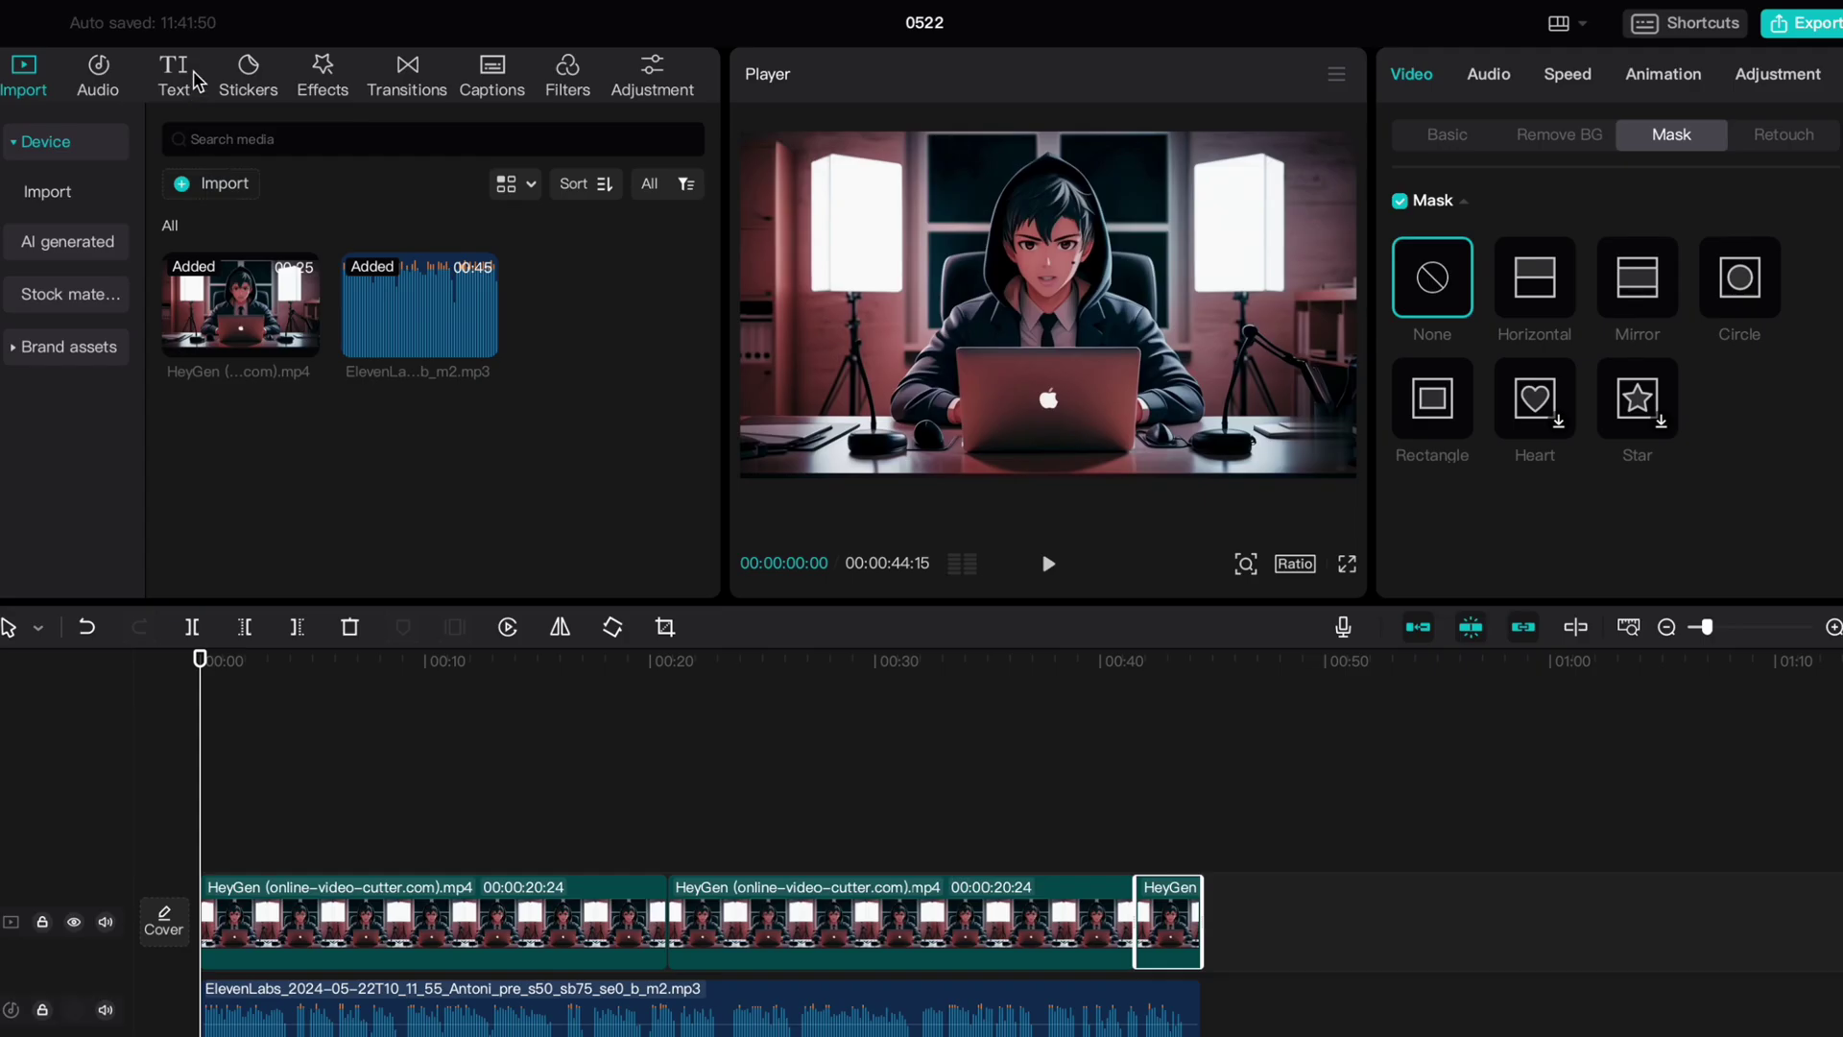
{"action": "left_click", "coordinate": [174, 77]}
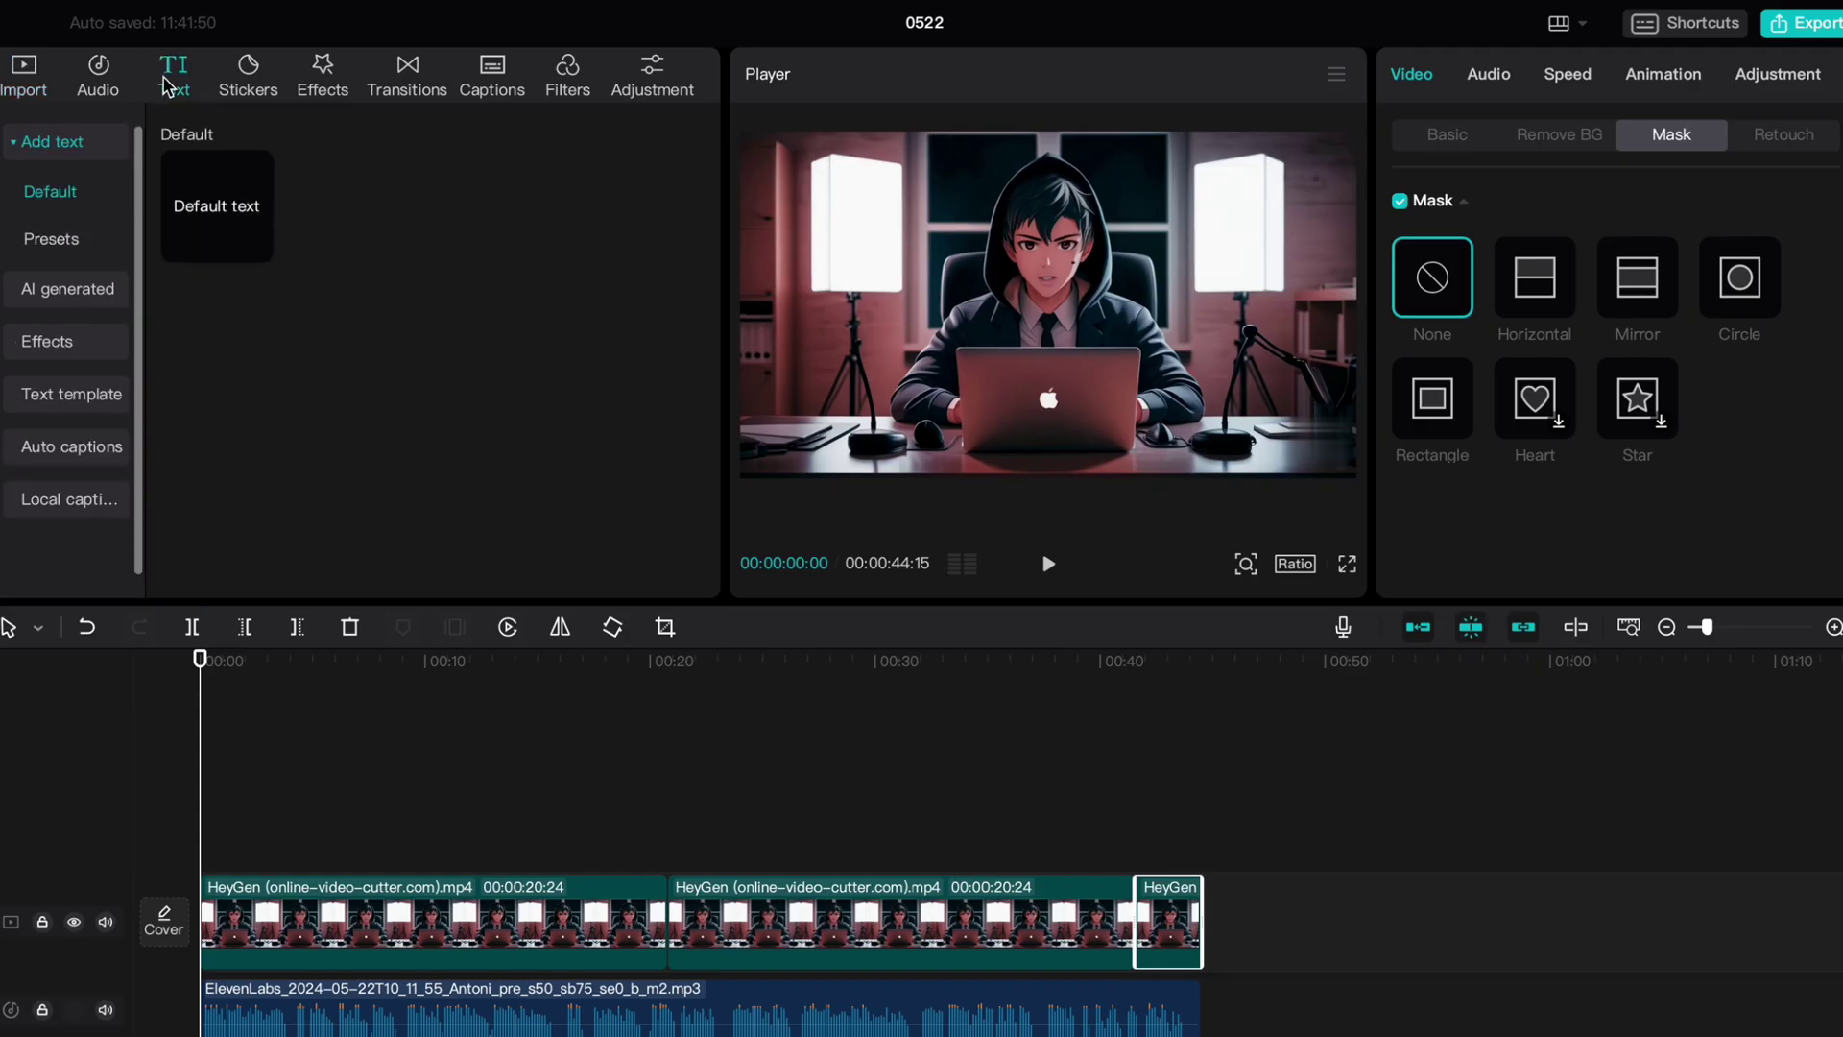
{"action": "left_click", "coordinate": [70, 457]}
{"action": "left_click", "coordinate": [681, 568]}
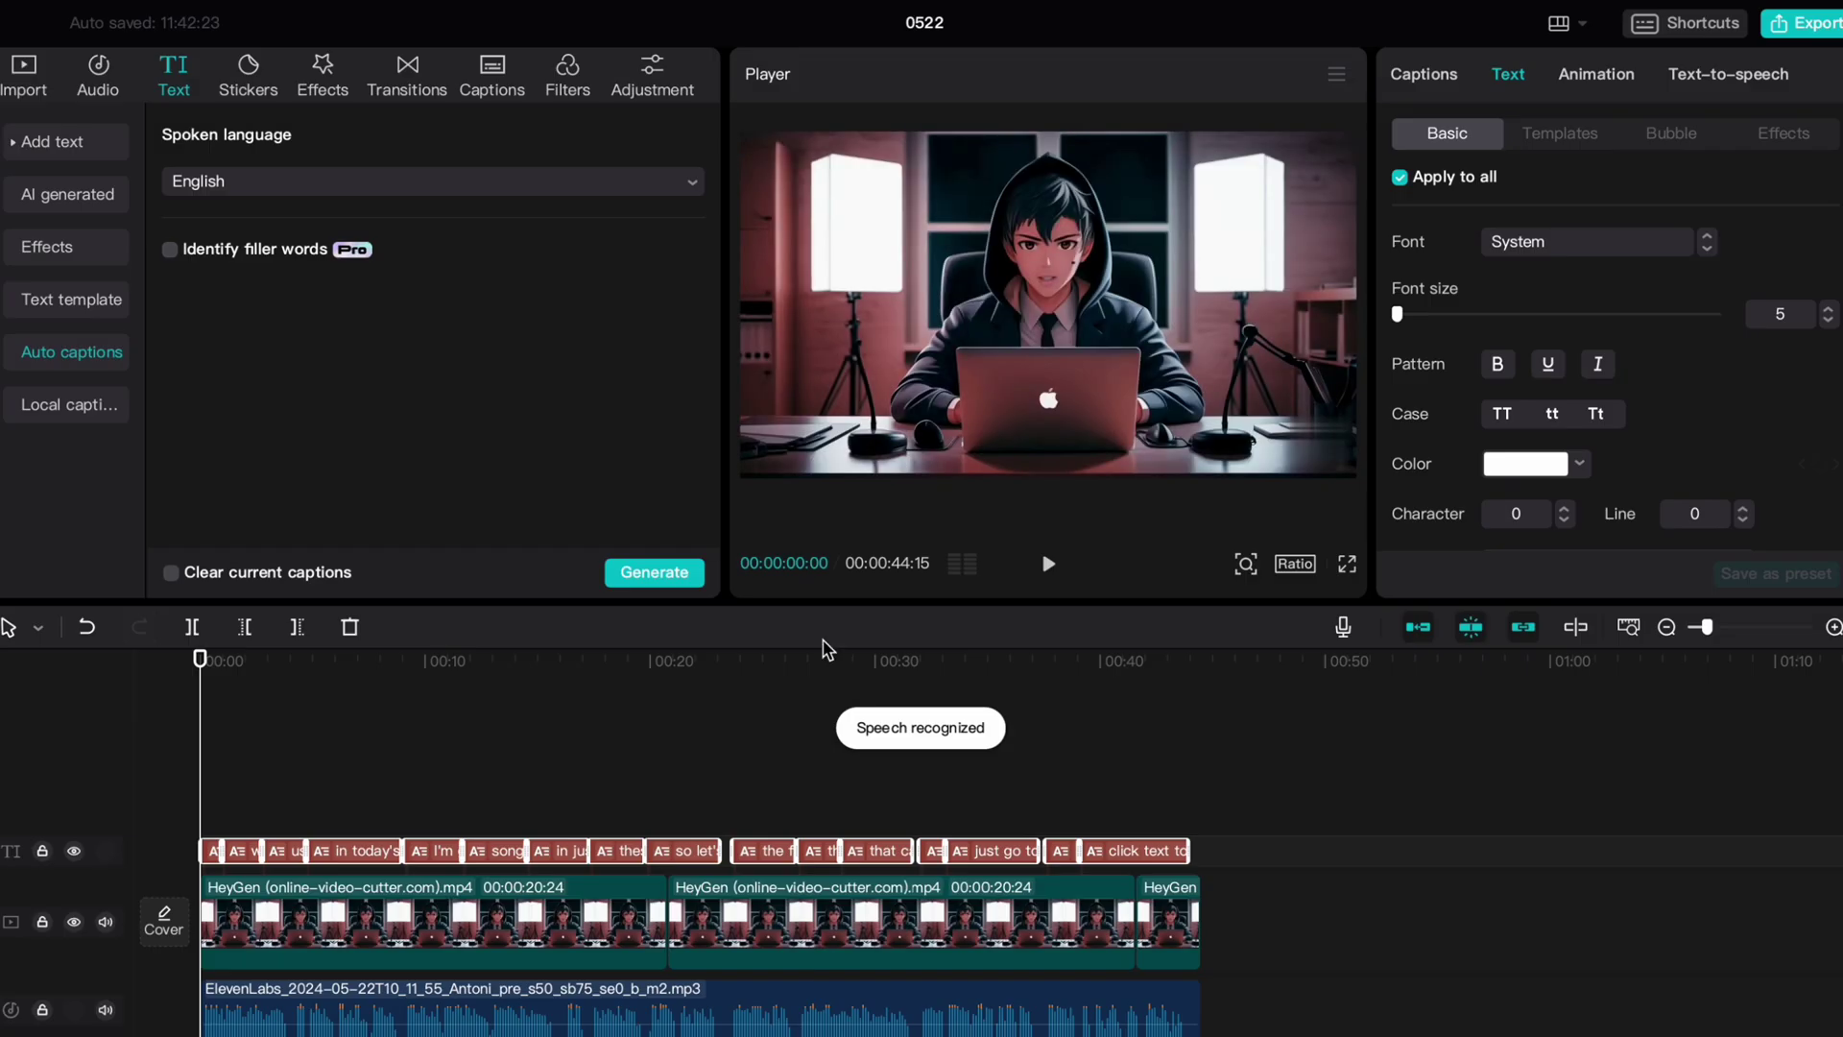
{"action": "left_click", "coordinate": [1049, 565]}
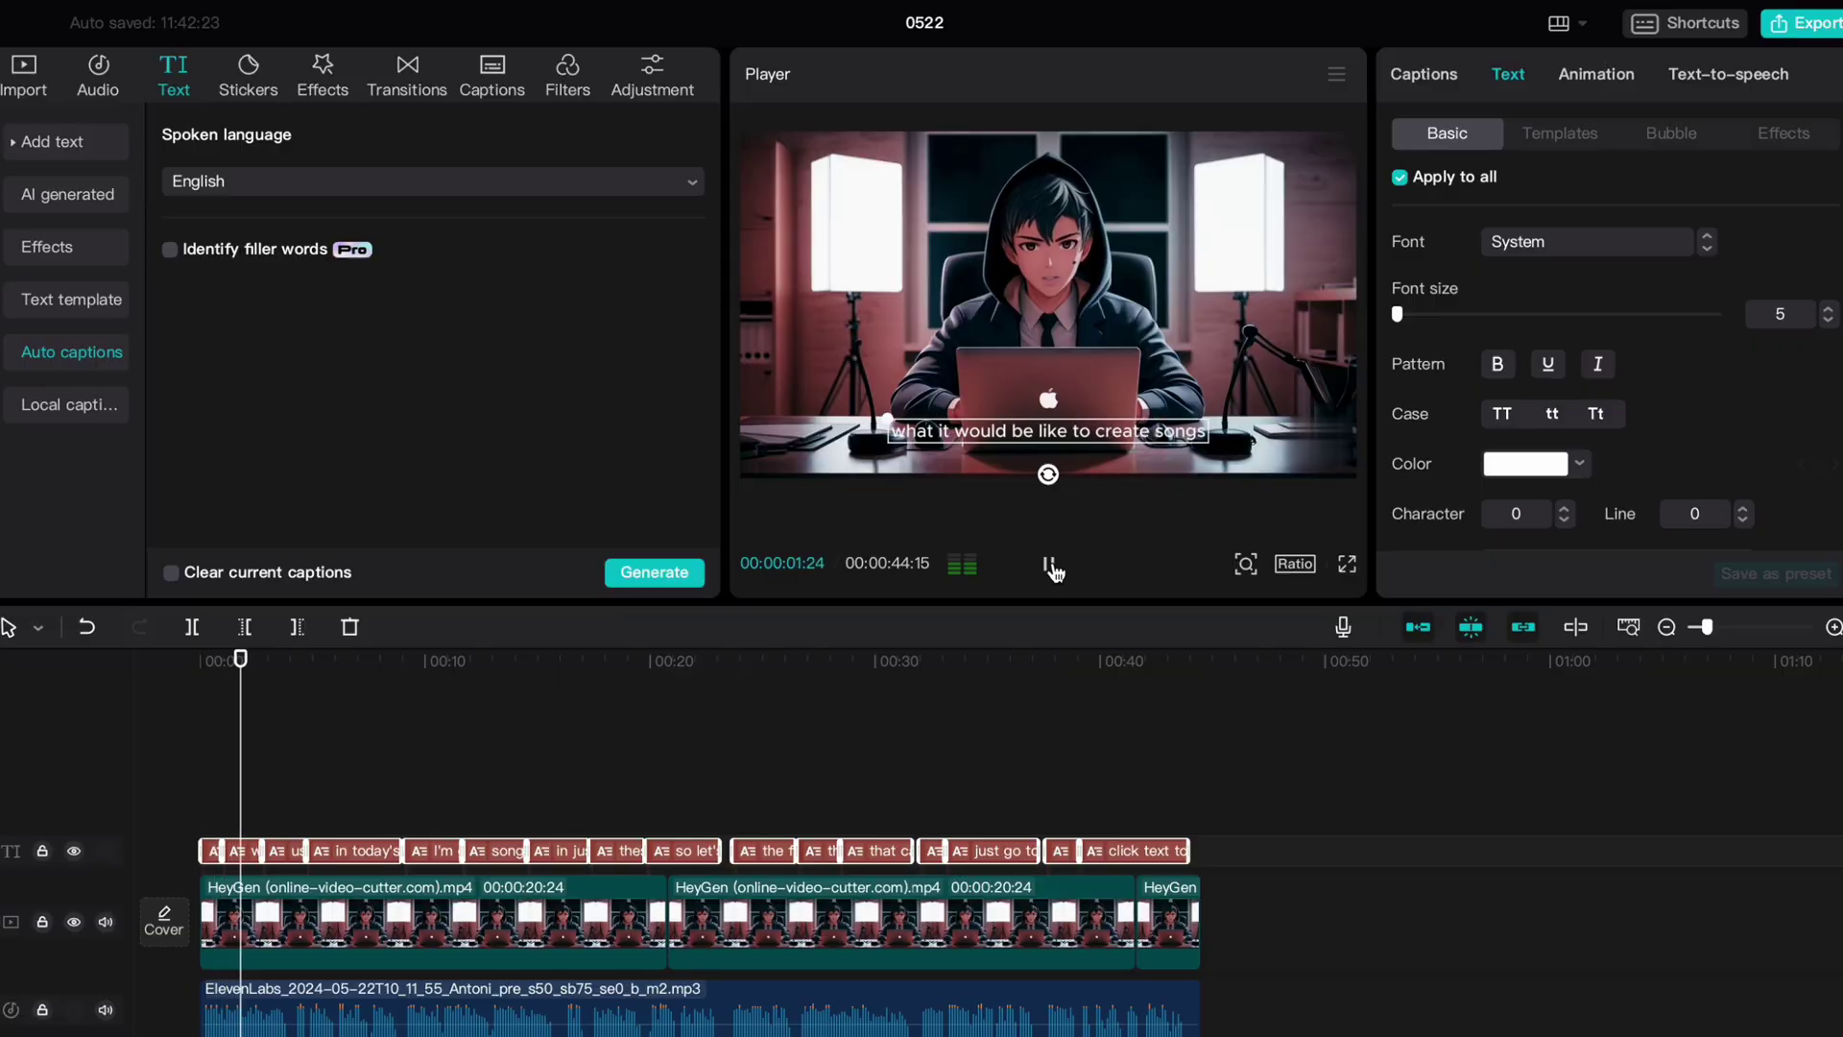
{"action": "left_click", "coordinate": [1051, 566]}
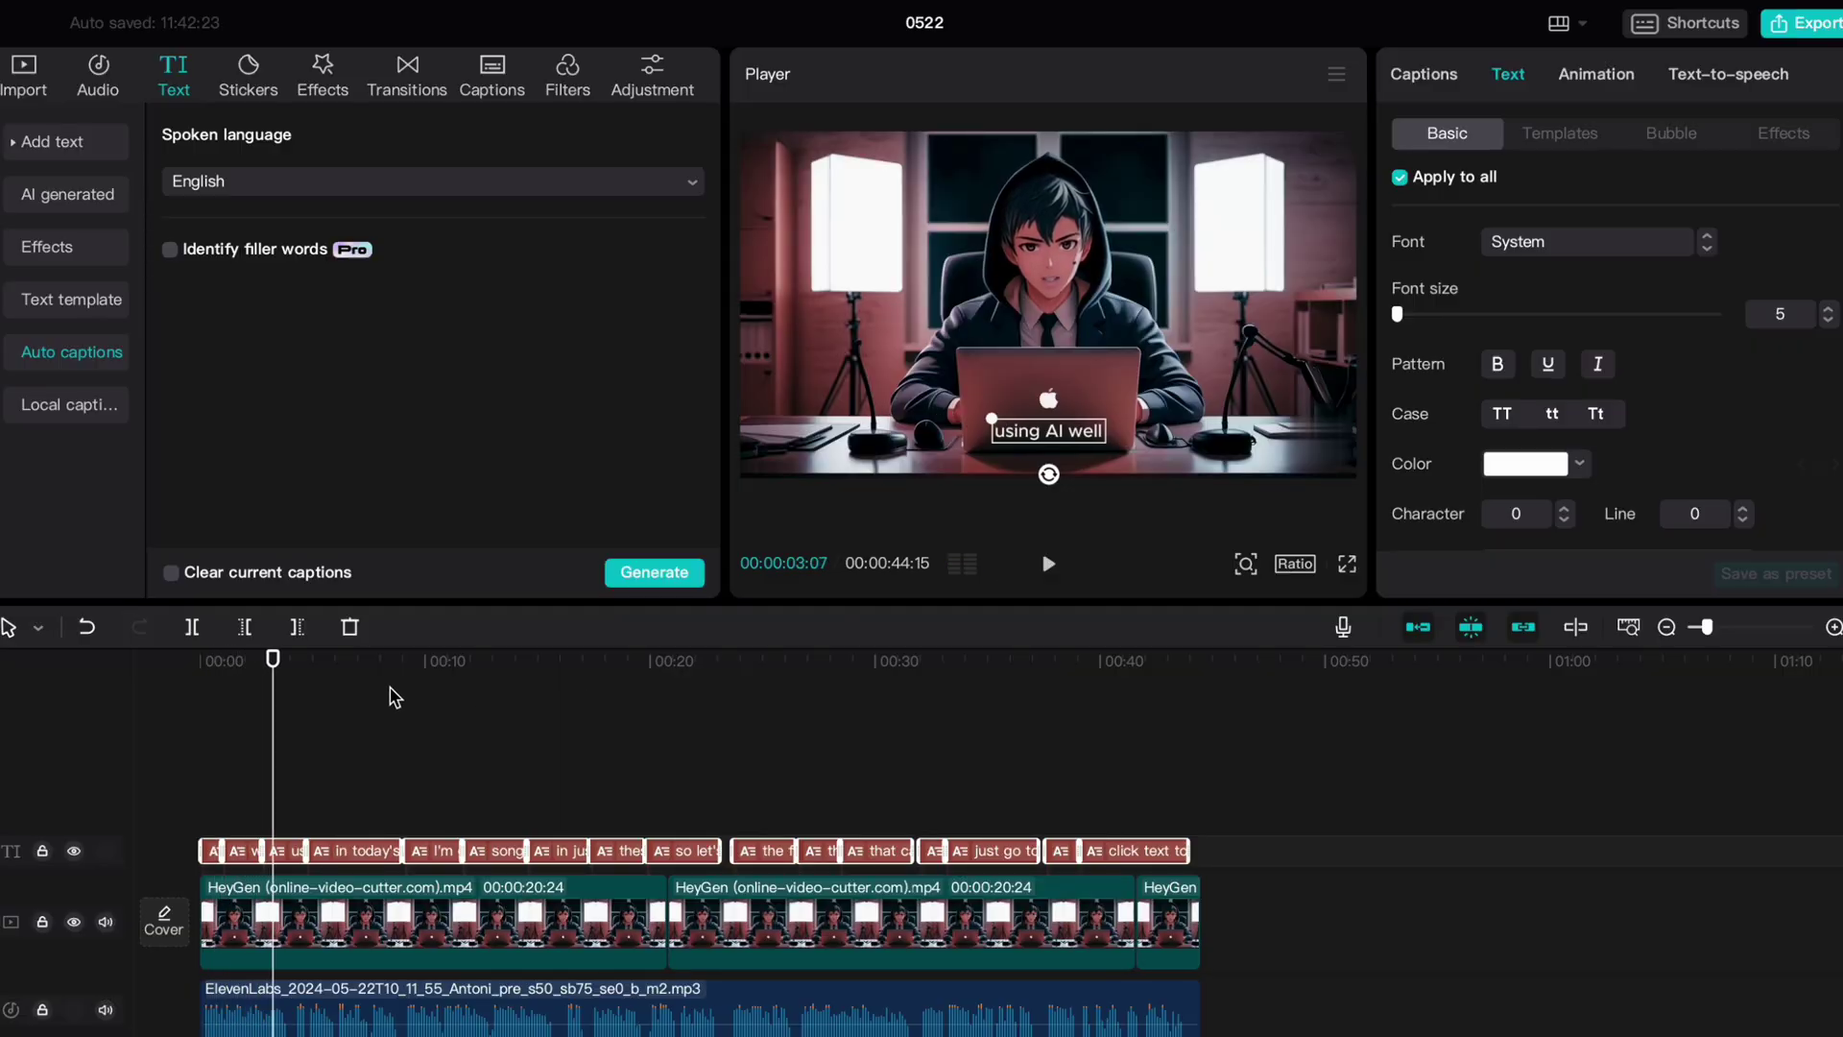
{"action": "left_click", "coordinate": [204, 661]}
- Apply the Bounce Out caption animation to all captions
{"action": "left_click", "coordinate": [1632, 83]}
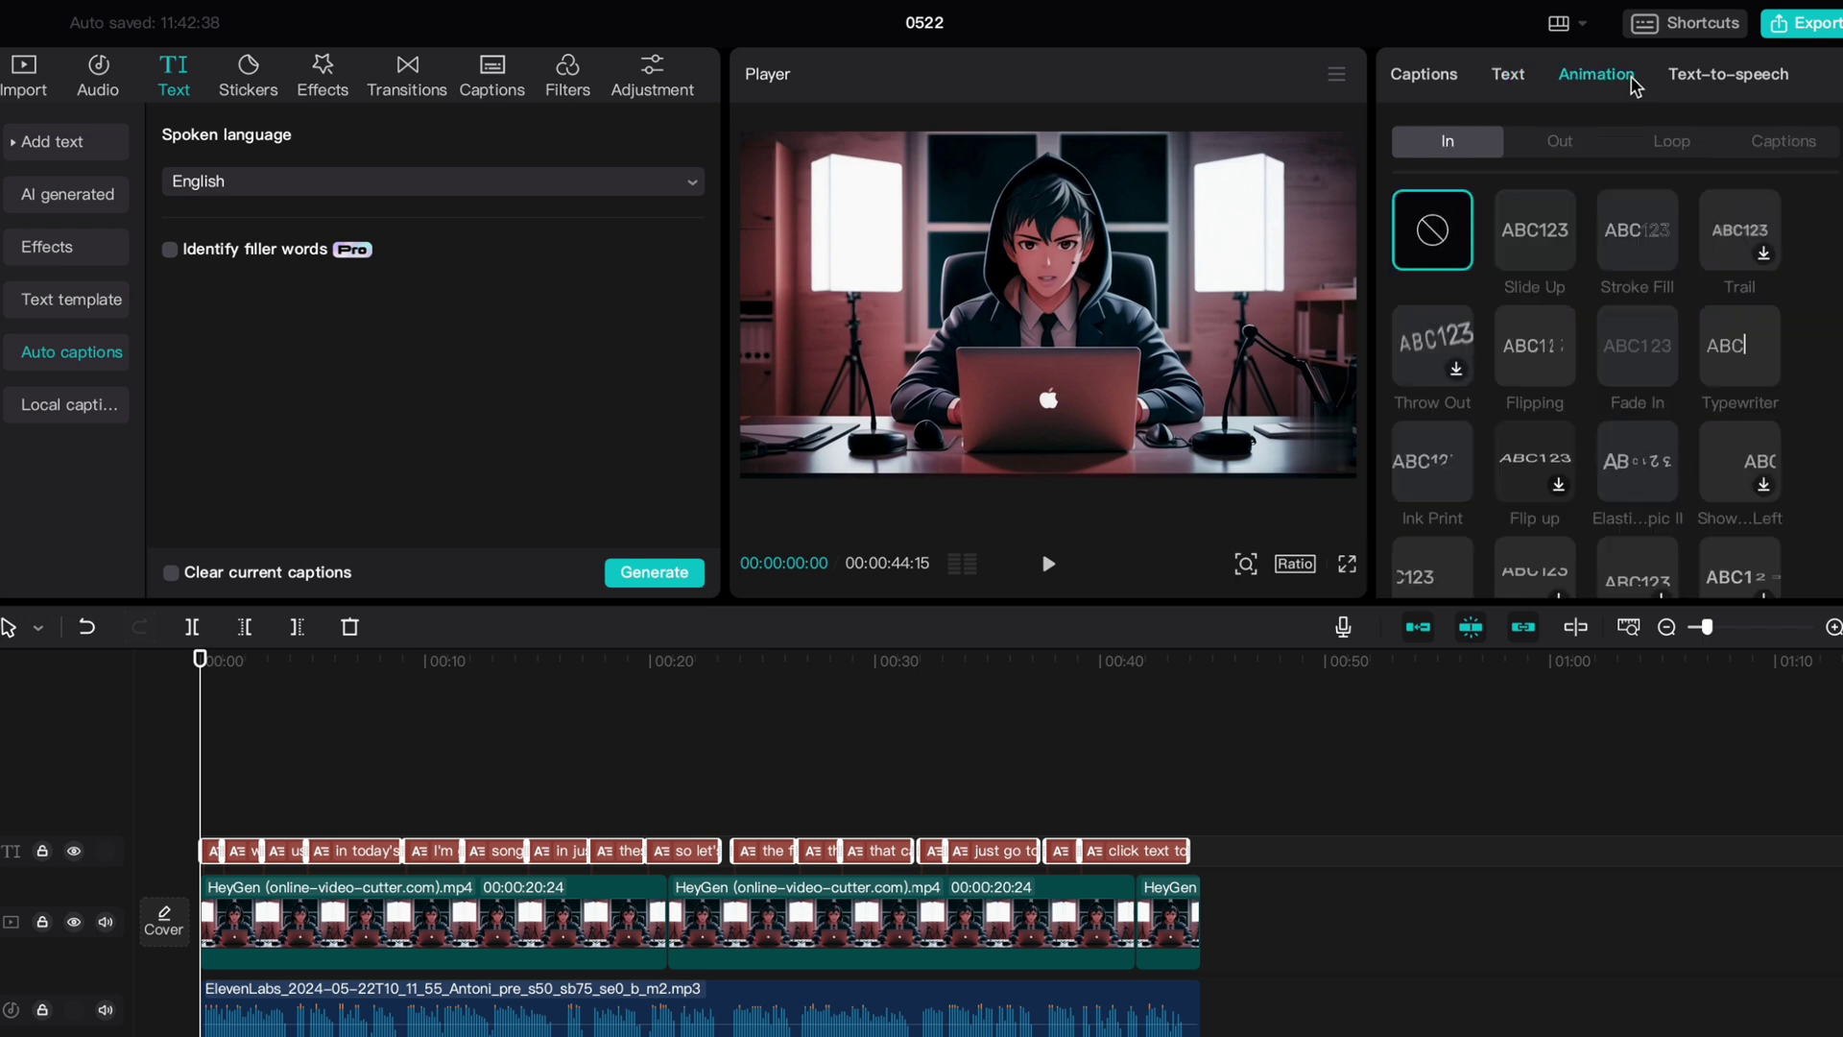
{"action": "left_click", "coordinate": [1779, 144]}
{"action": "scroll", "coordinate": [1613, 365], "scroll_direction": "down", "scroll_amount": 3}
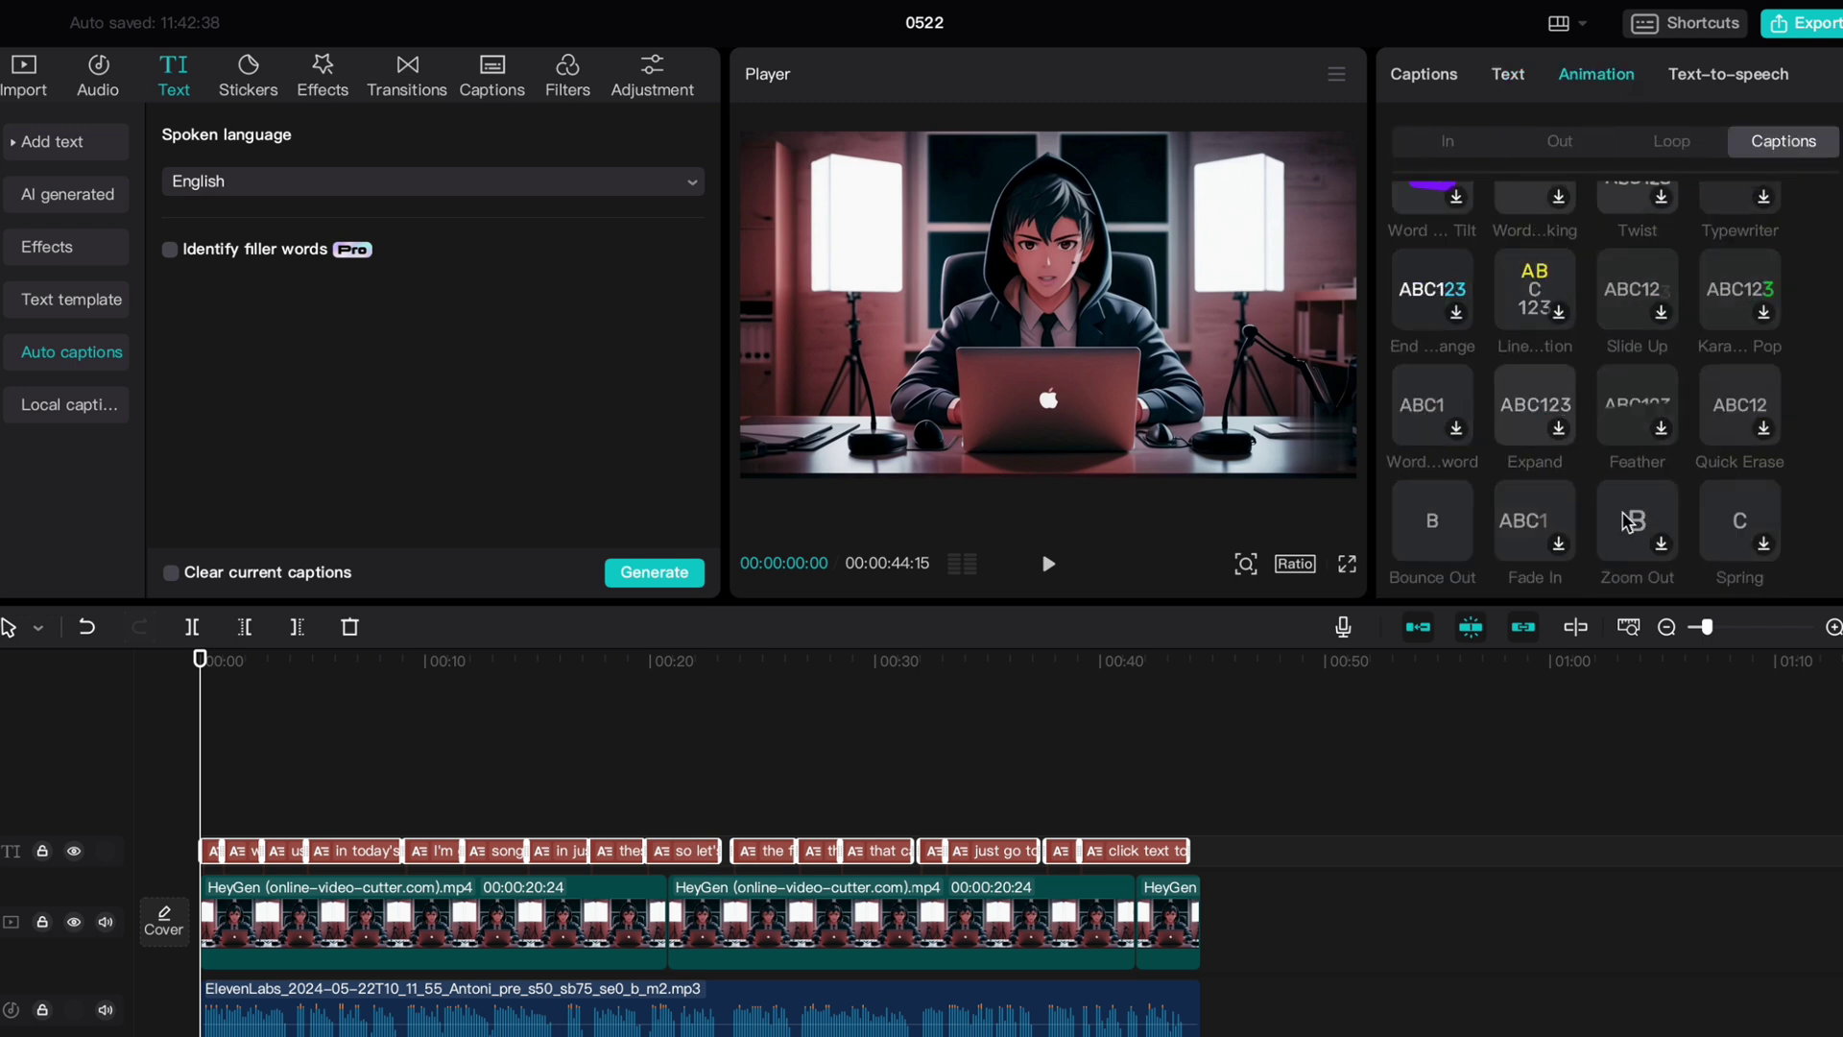
{"action": "left_click", "coordinate": [1438, 535]}
- Give all captions the white text effect with a double black-and-white outline and set their case to uppercase
{"action": "left_click", "coordinate": [1504, 79]}
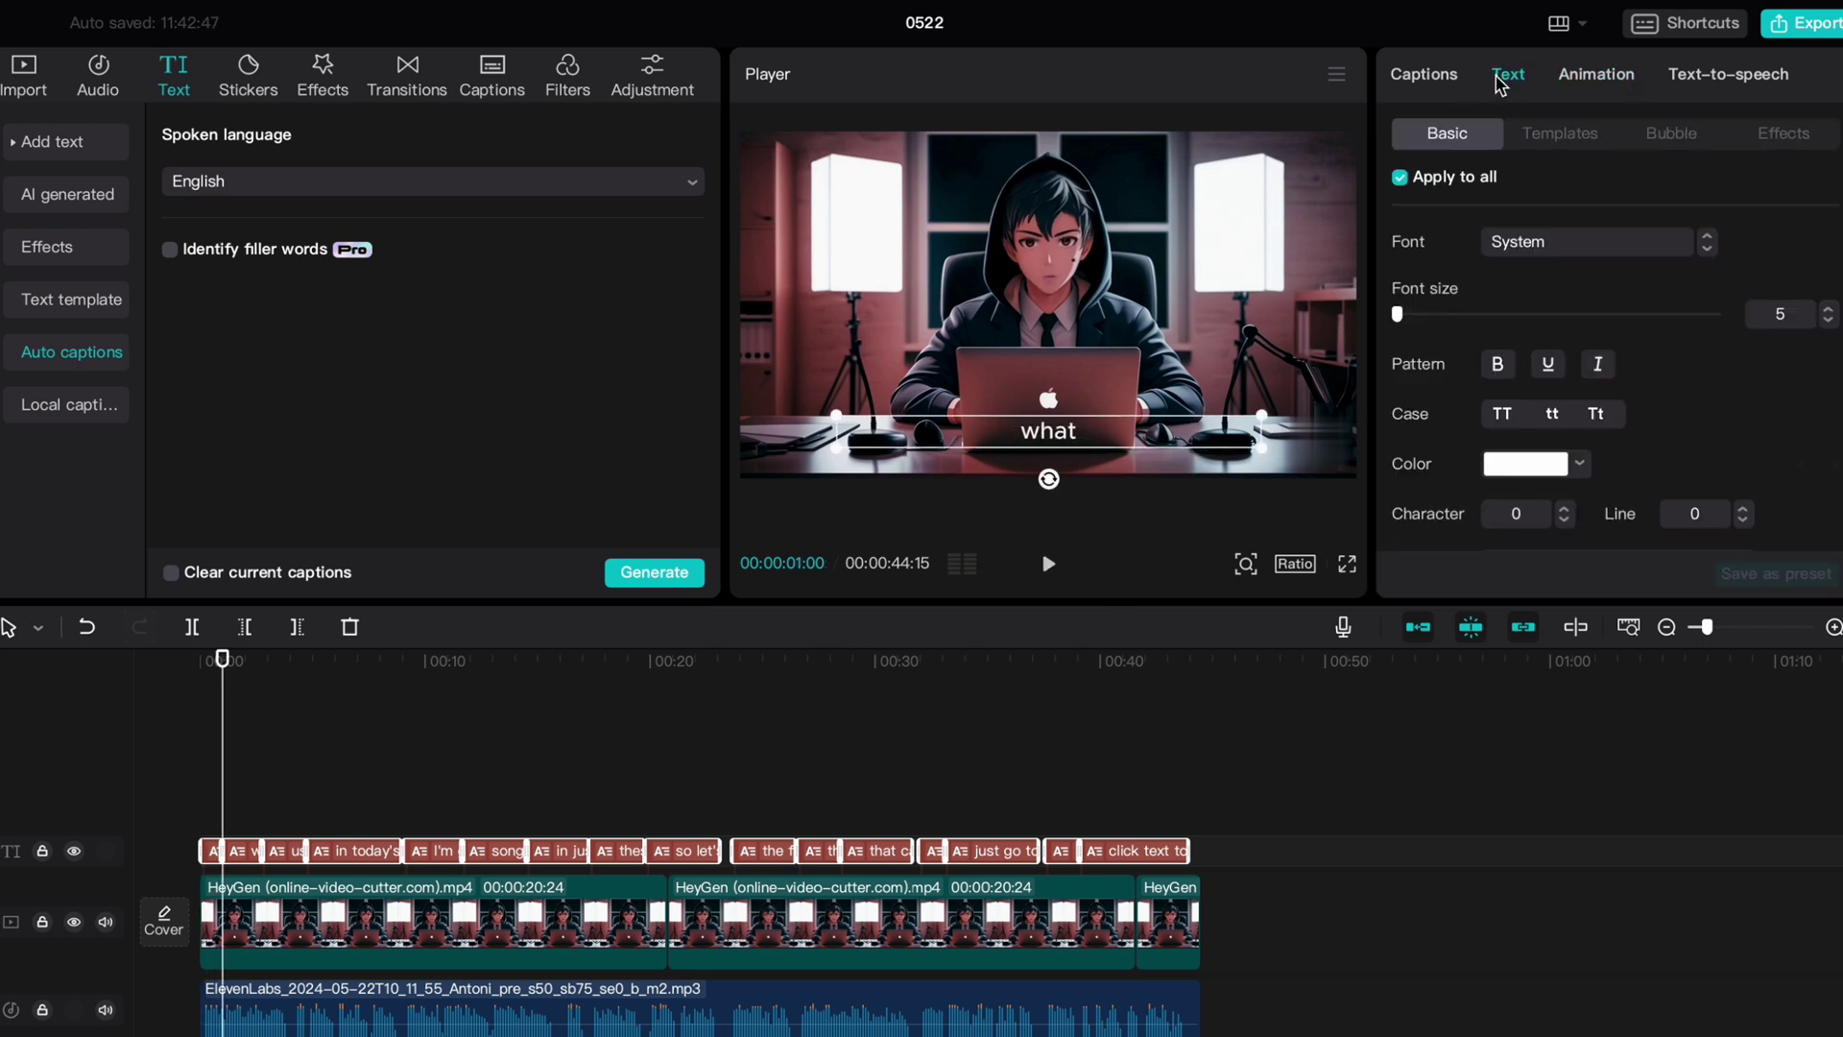
{"action": "left_click", "coordinate": [1782, 135]}
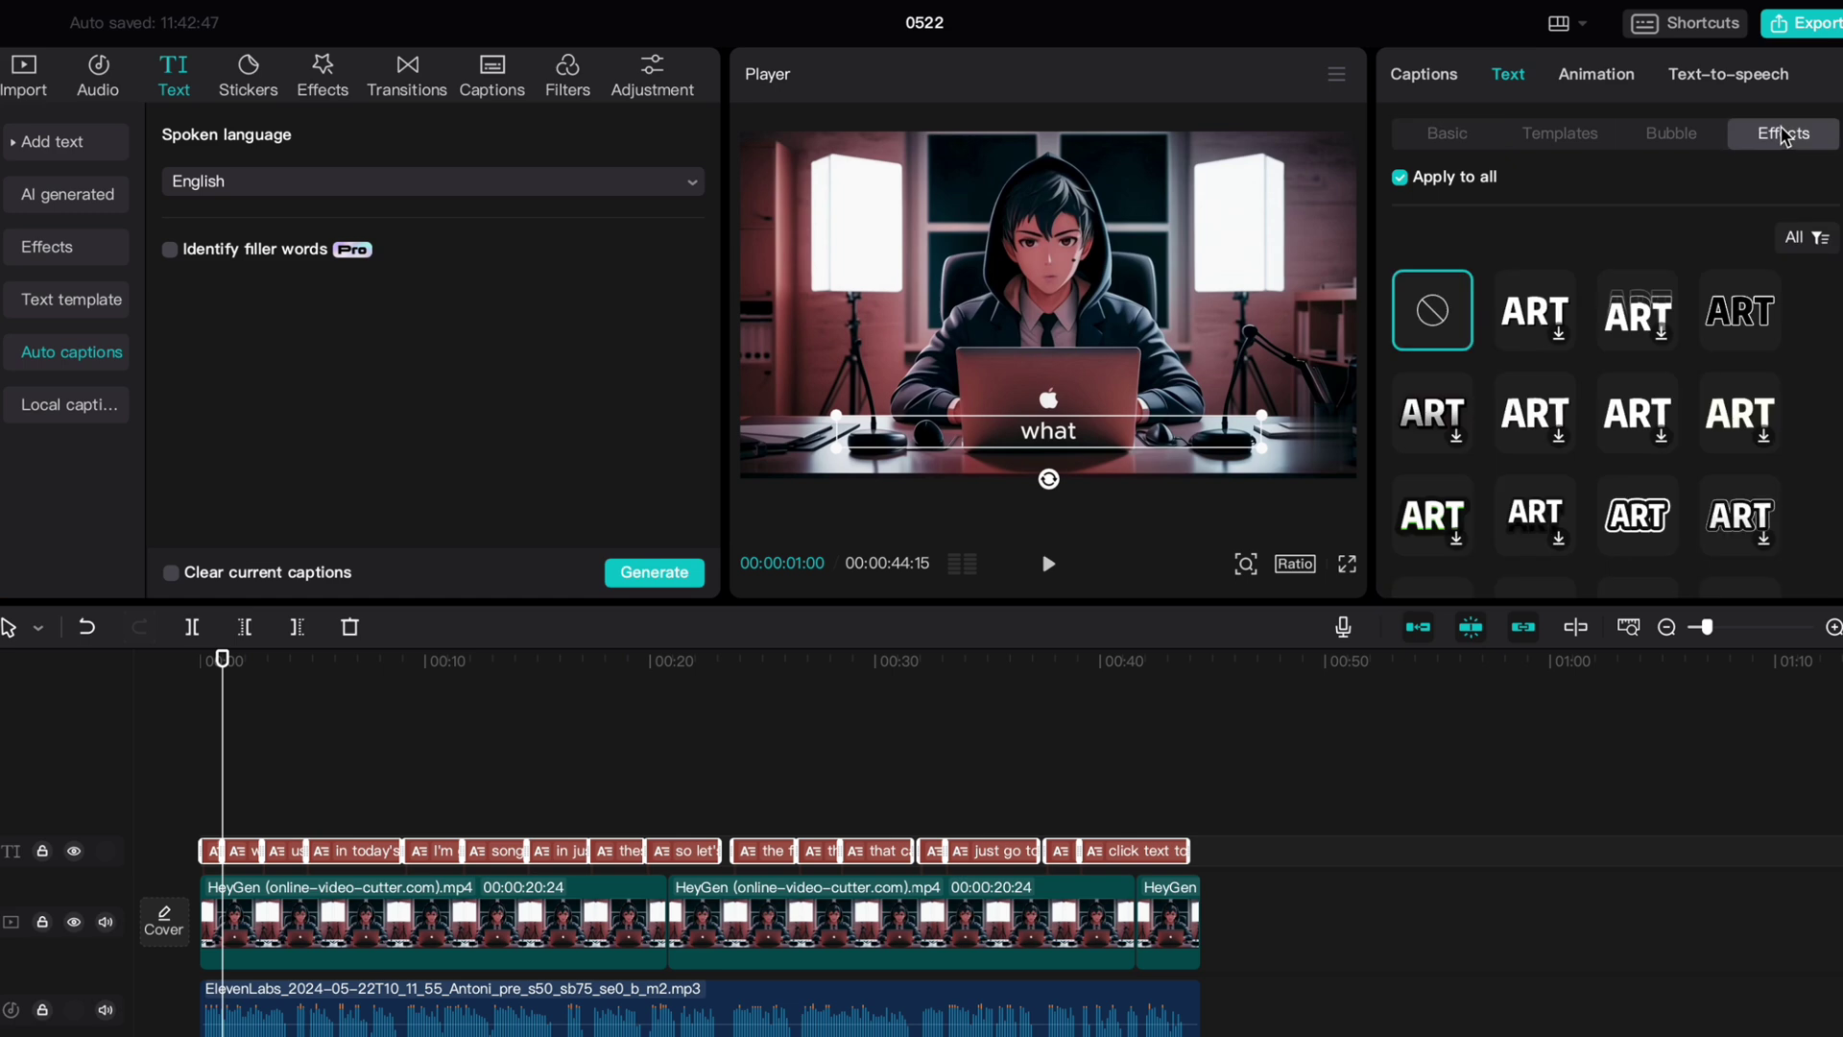
{"action": "left_click", "coordinate": [1640, 528]}
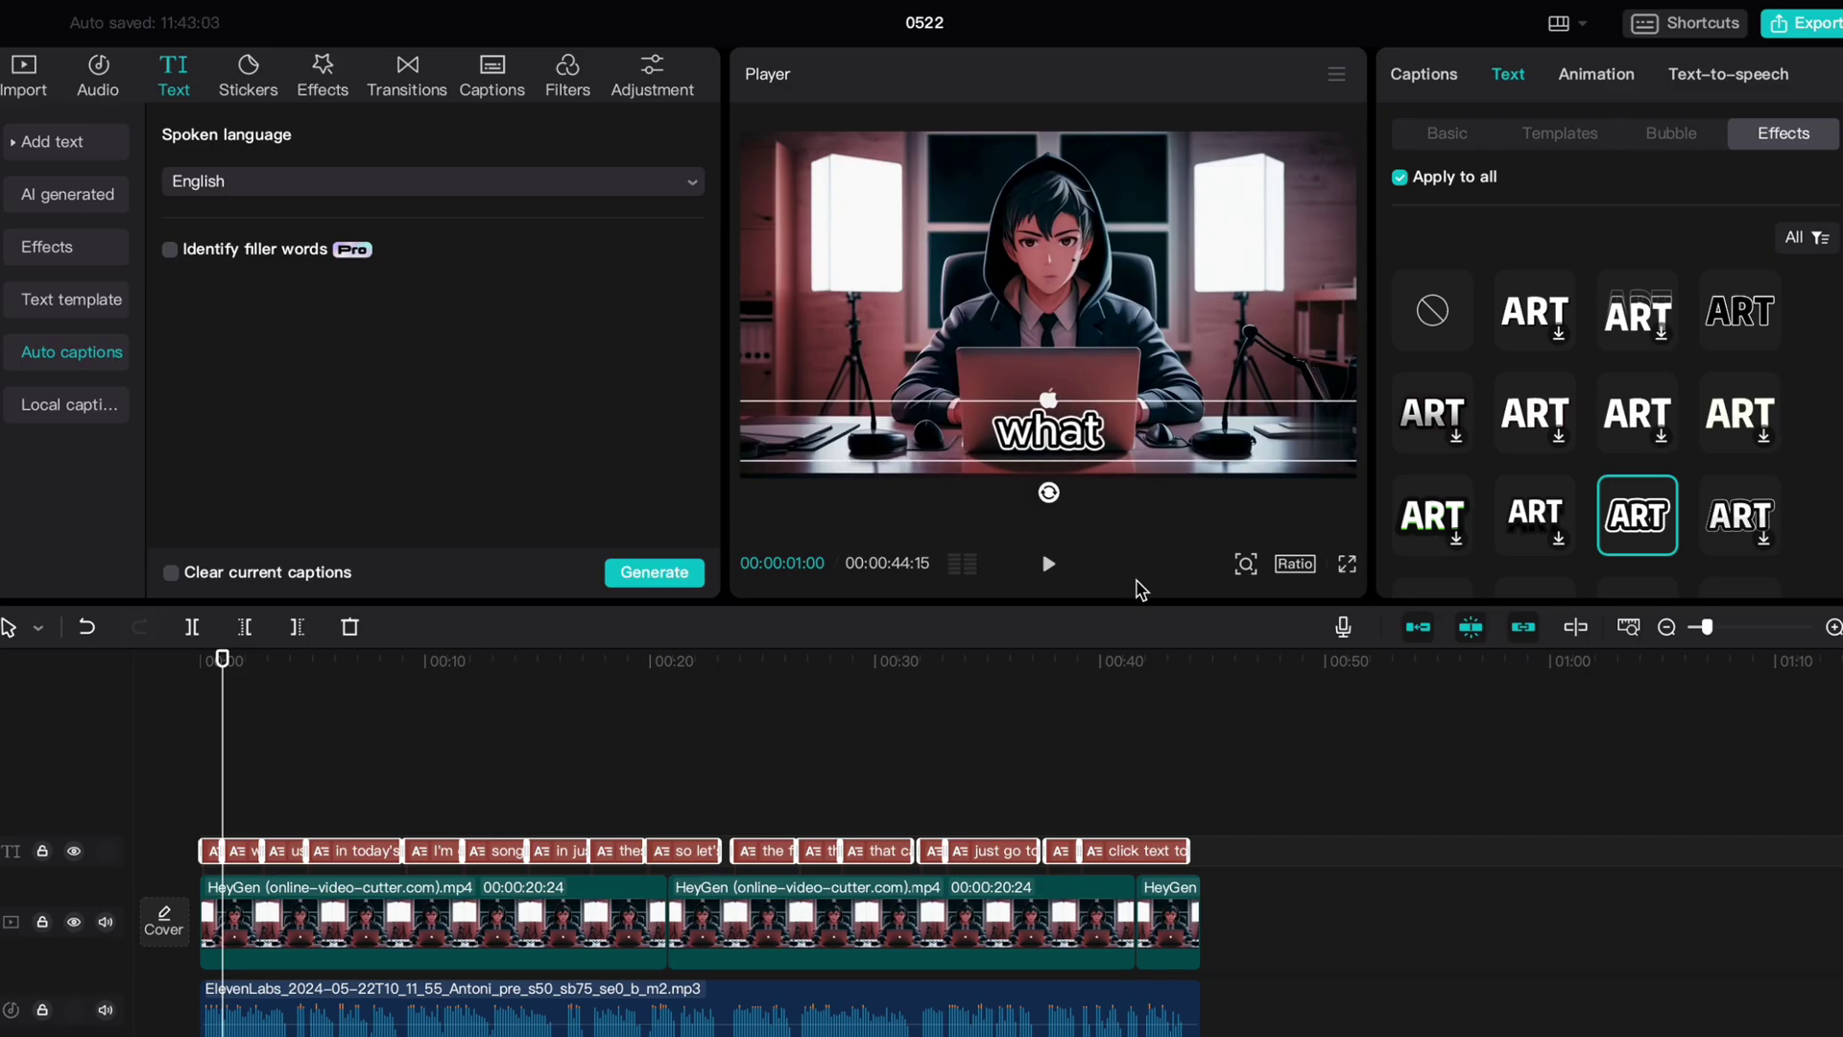
{"action": "left_click", "coordinate": [1452, 136]}
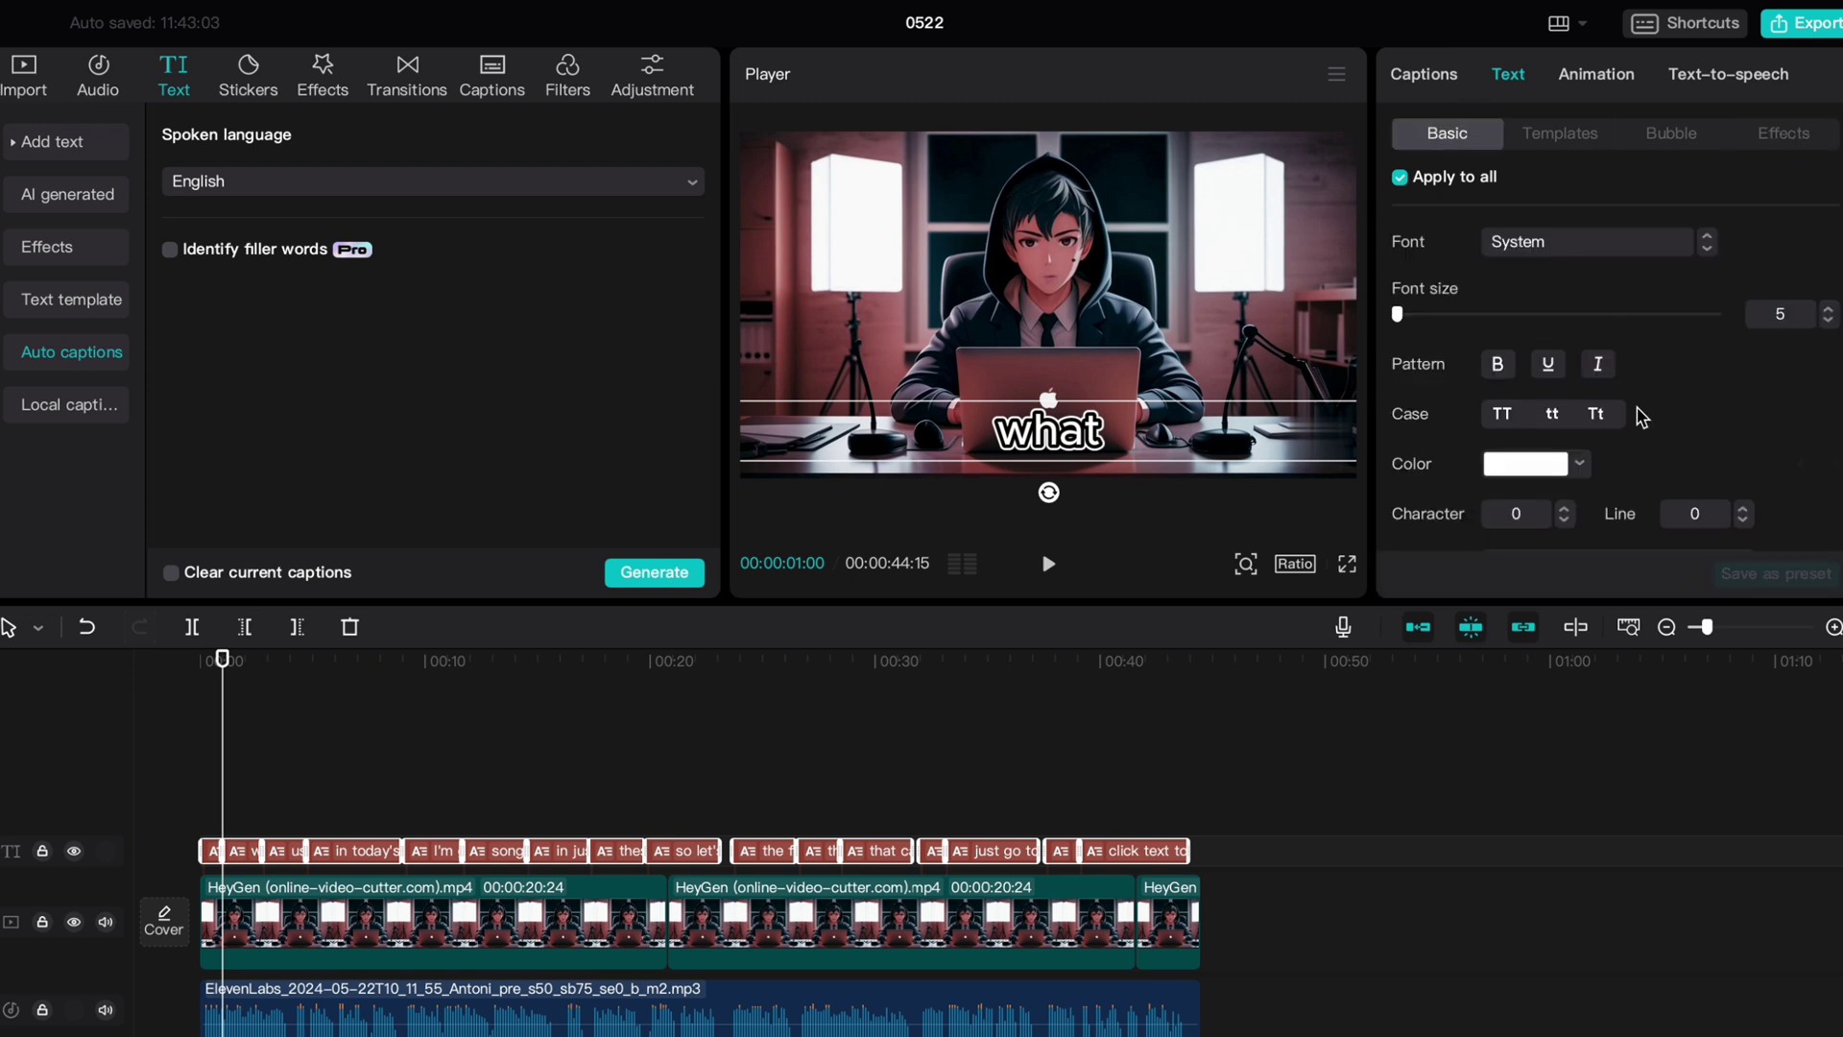
{"action": "left_click", "coordinate": [1501, 416]}
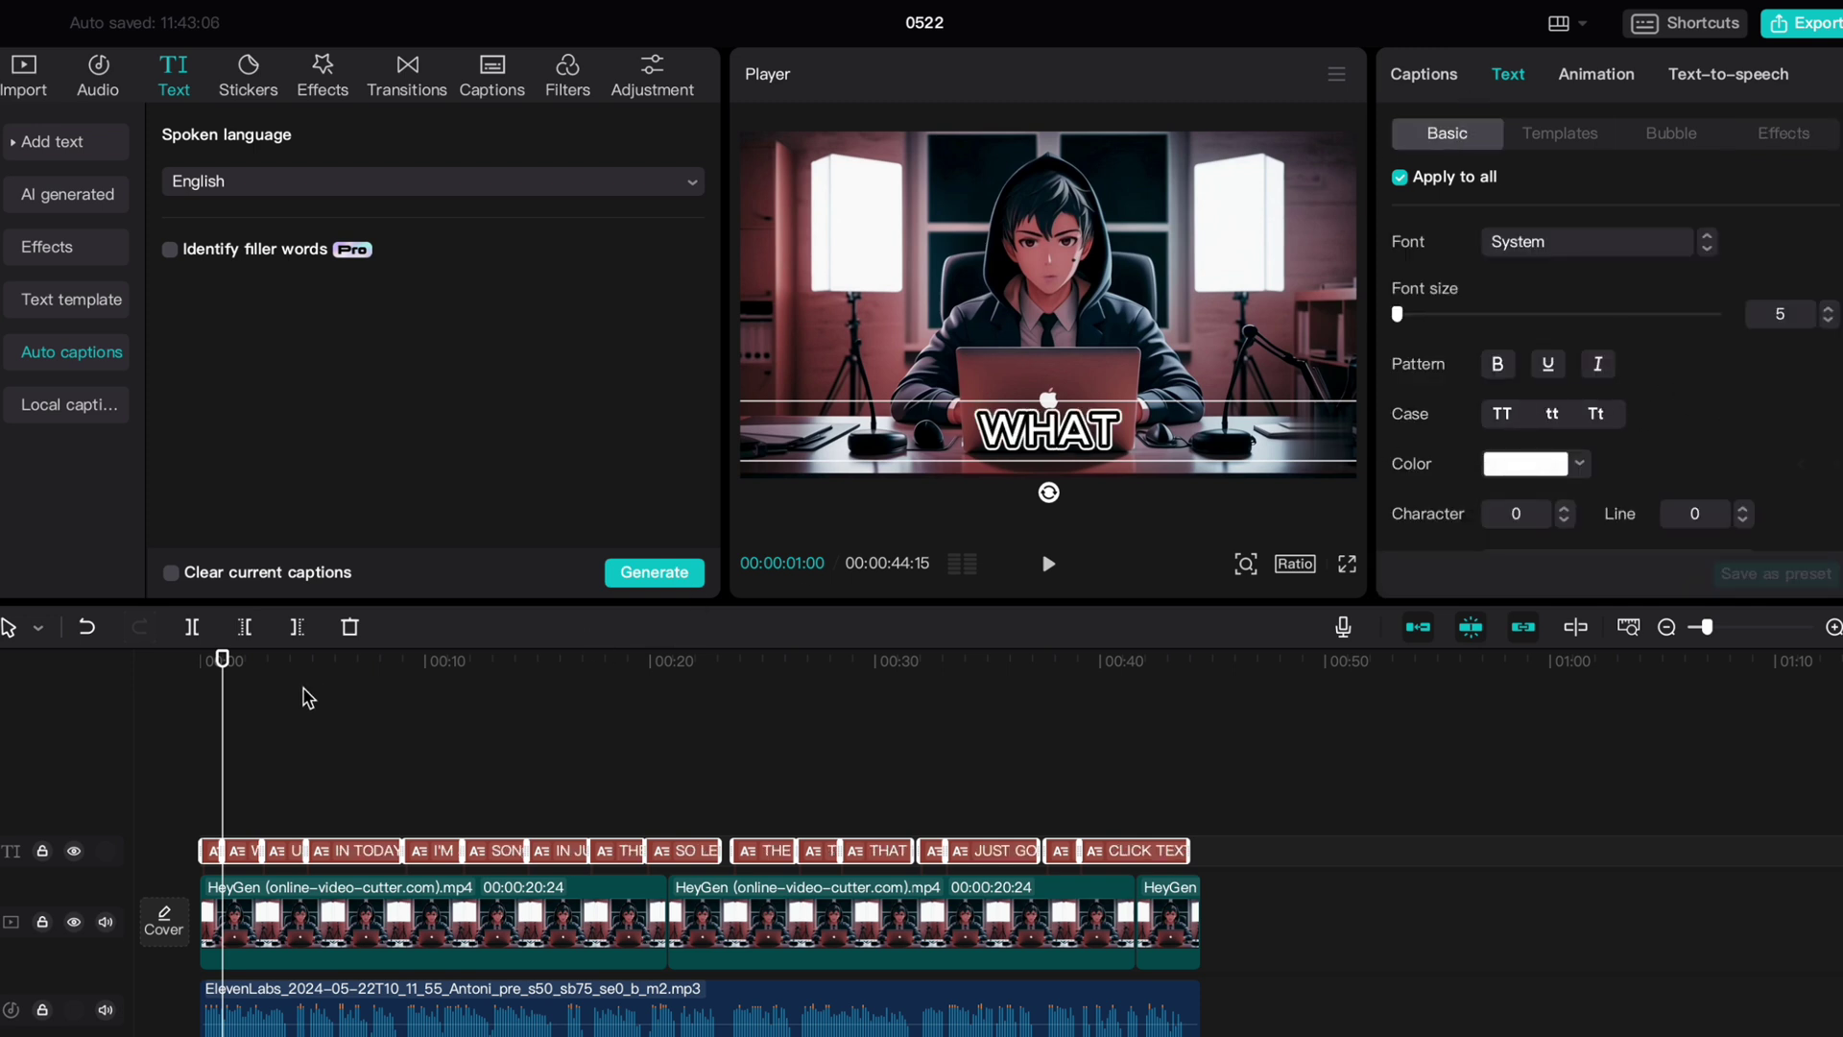
- Play the styled captions from the start, and review the wording of the caption lines in the captions list
{"action": "left_click_drag", "start_coordinate": [220, 663], "coordinate": [144, 658]}
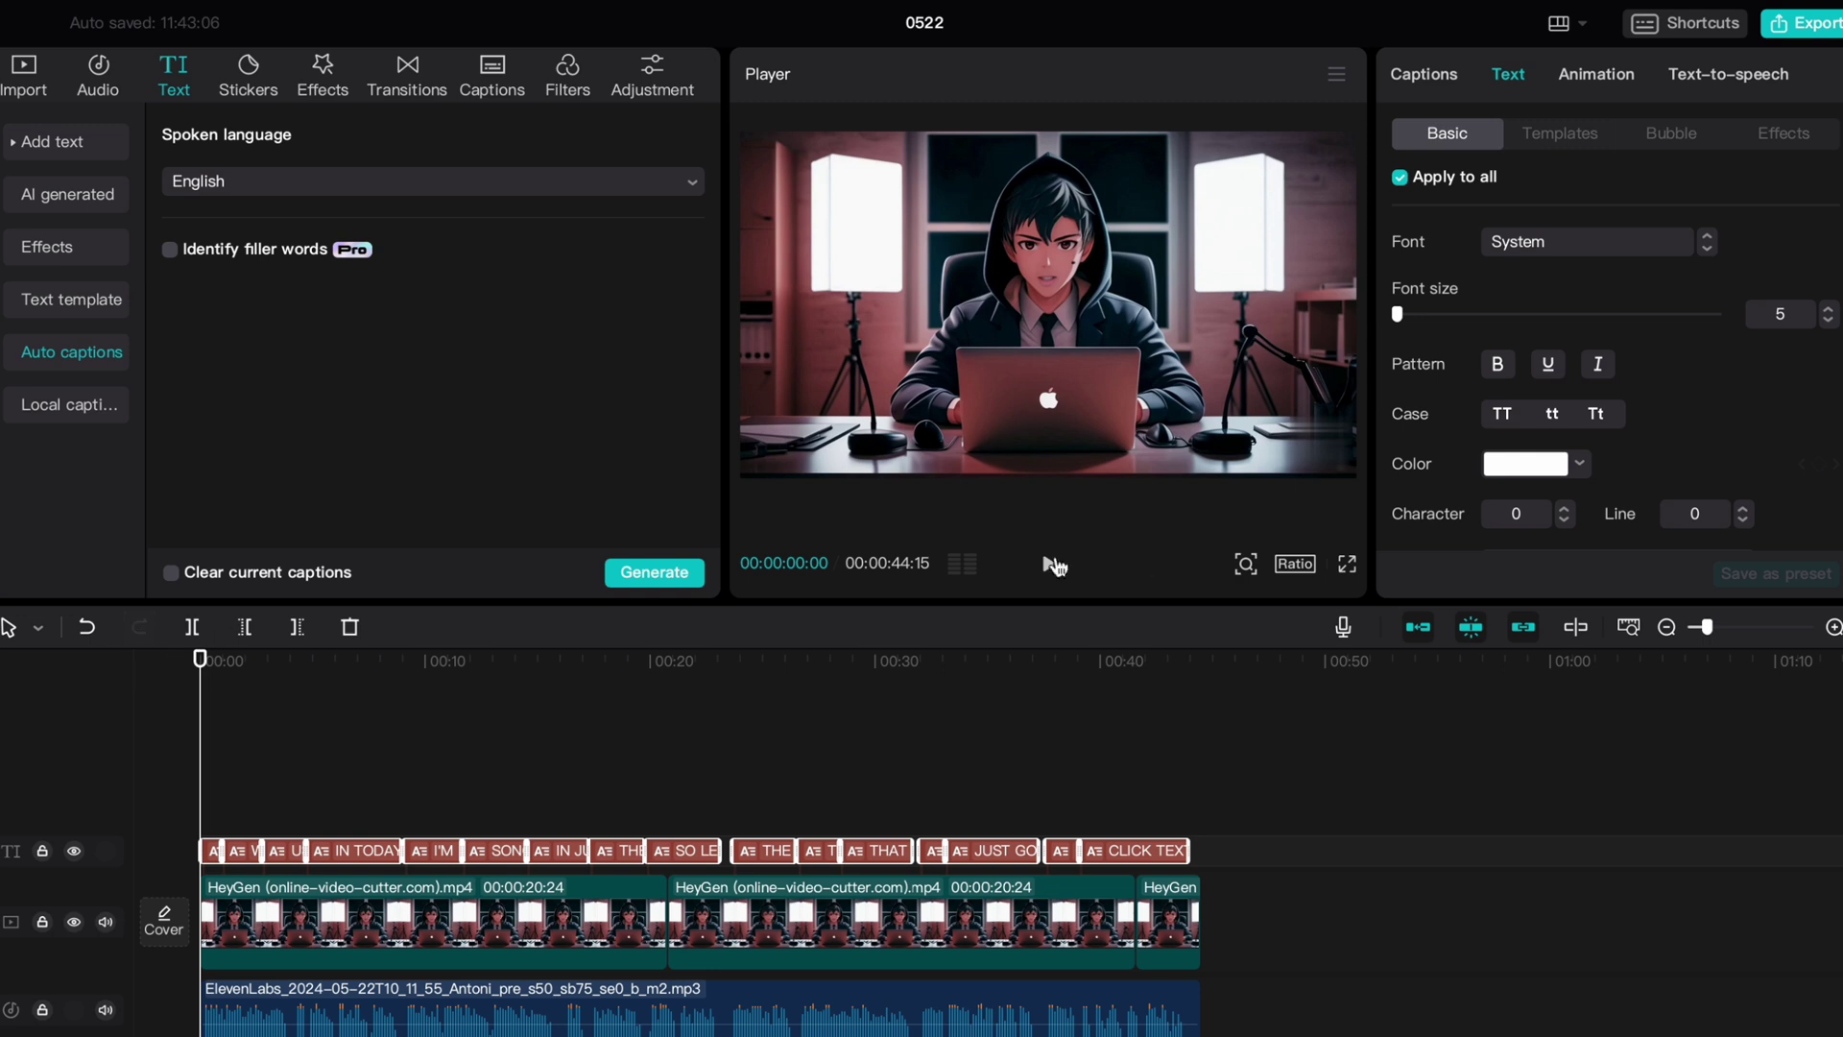
{"action": "left_click", "coordinate": [1049, 568]}
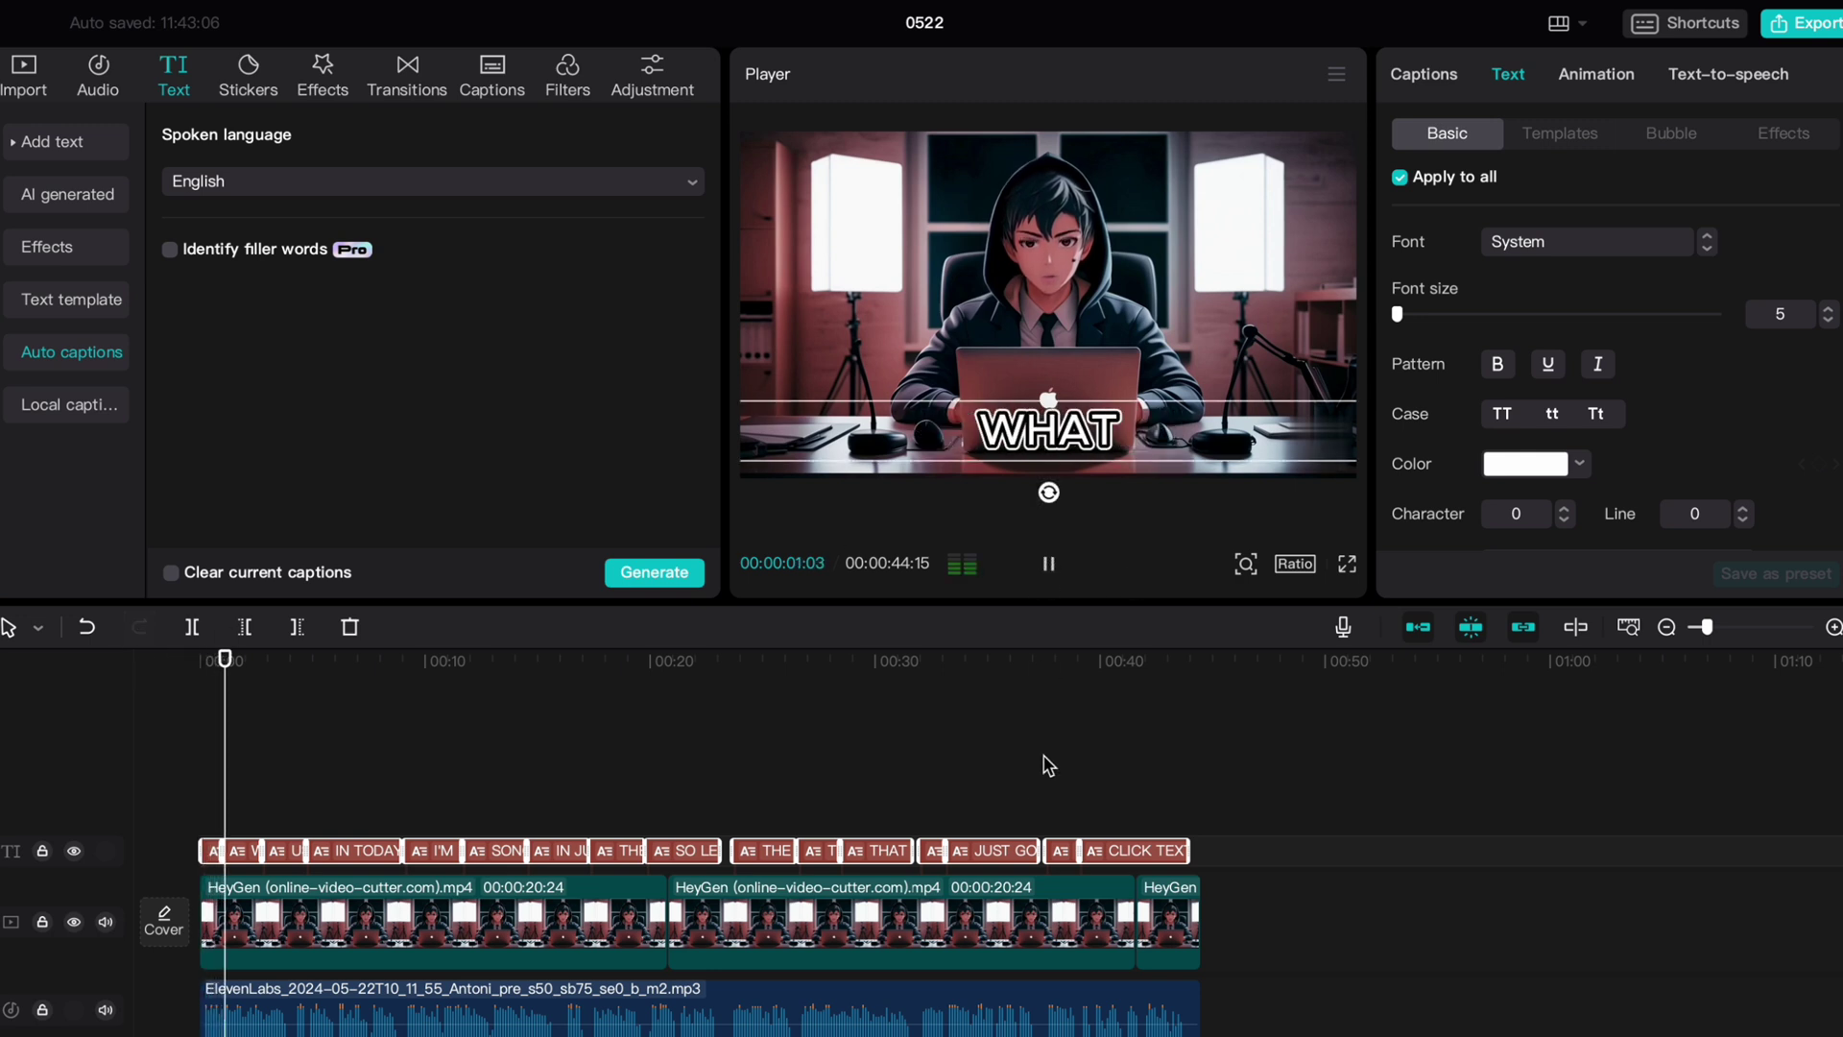
{"action": "left_click", "coordinate": [1023, 805]}
{"action": "left_click_drag", "start_coordinate": [573, 660], "coordinate": [137, 667]}
{"action": "left_click", "coordinate": [1133, 850]}
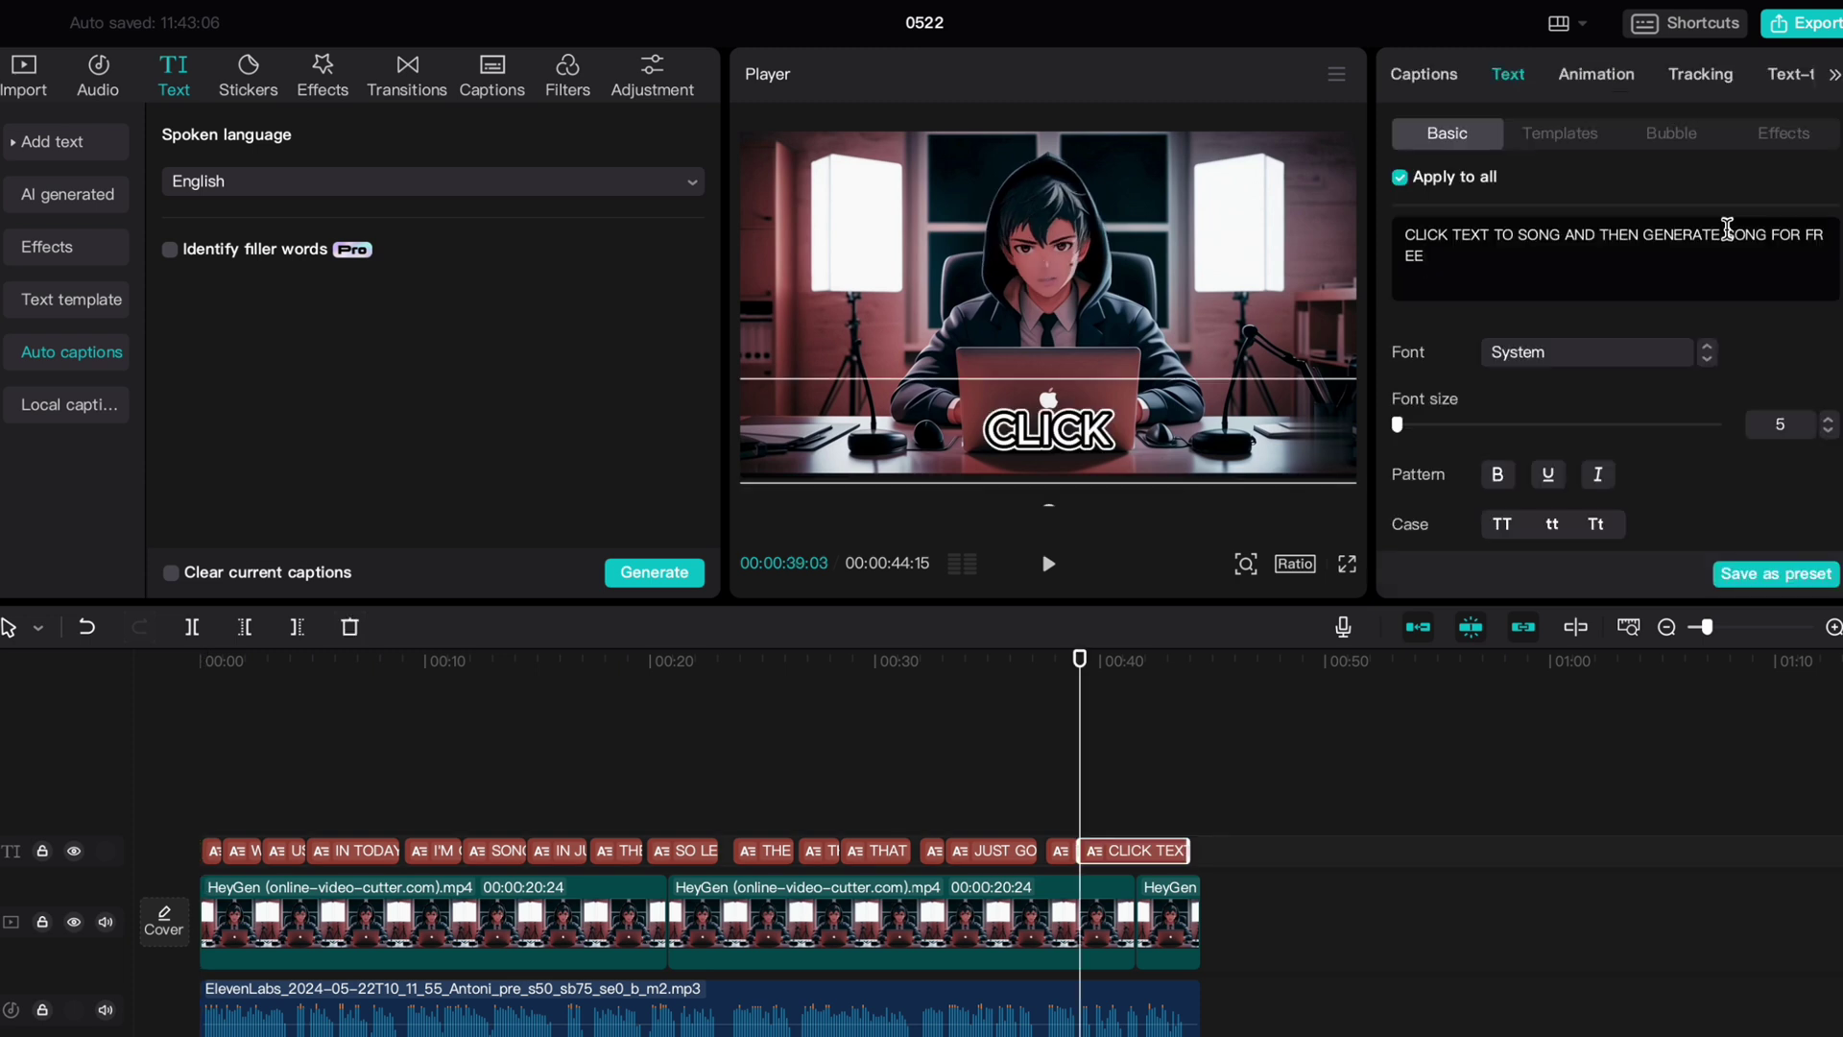
{"action": "left_click", "coordinate": [1421, 85]}
{"action": "scroll", "coordinate": [1574, 365], "scroll_direction": "up", "scroll_amount": 15}
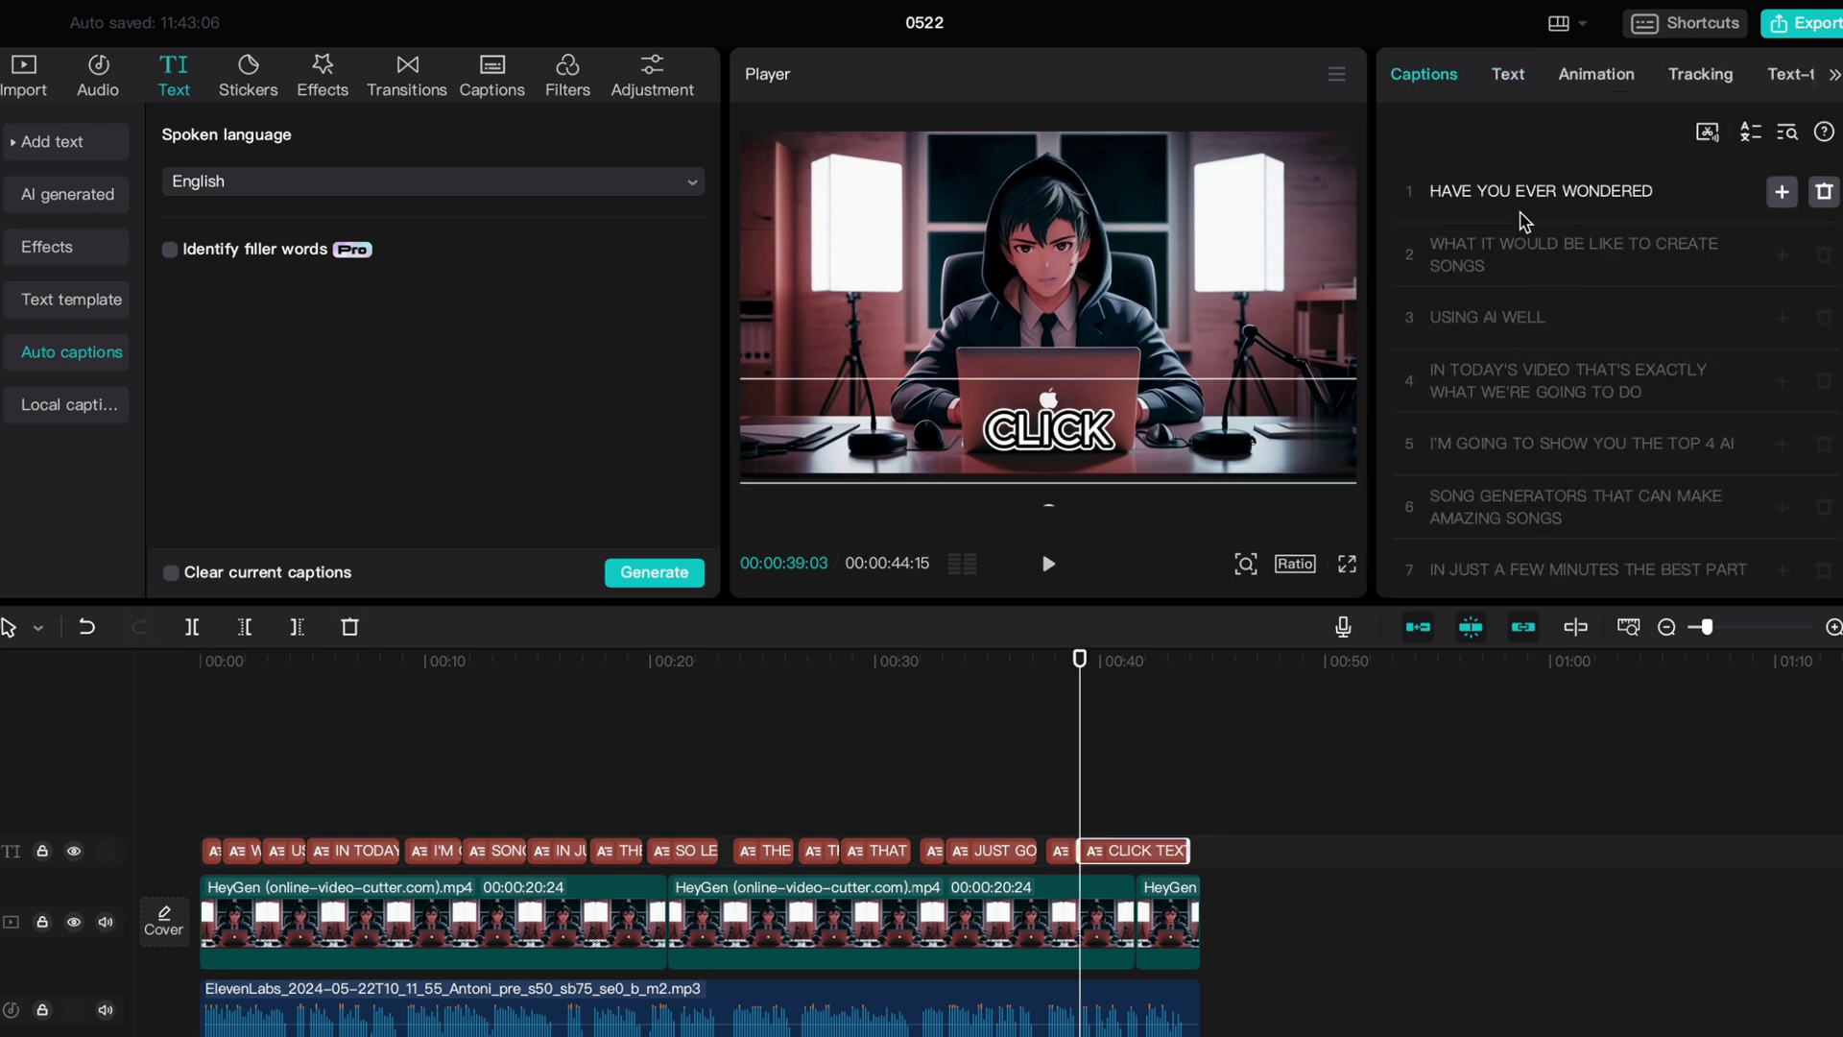
{"action": "left_click", "coordinate": [1517, 451]}
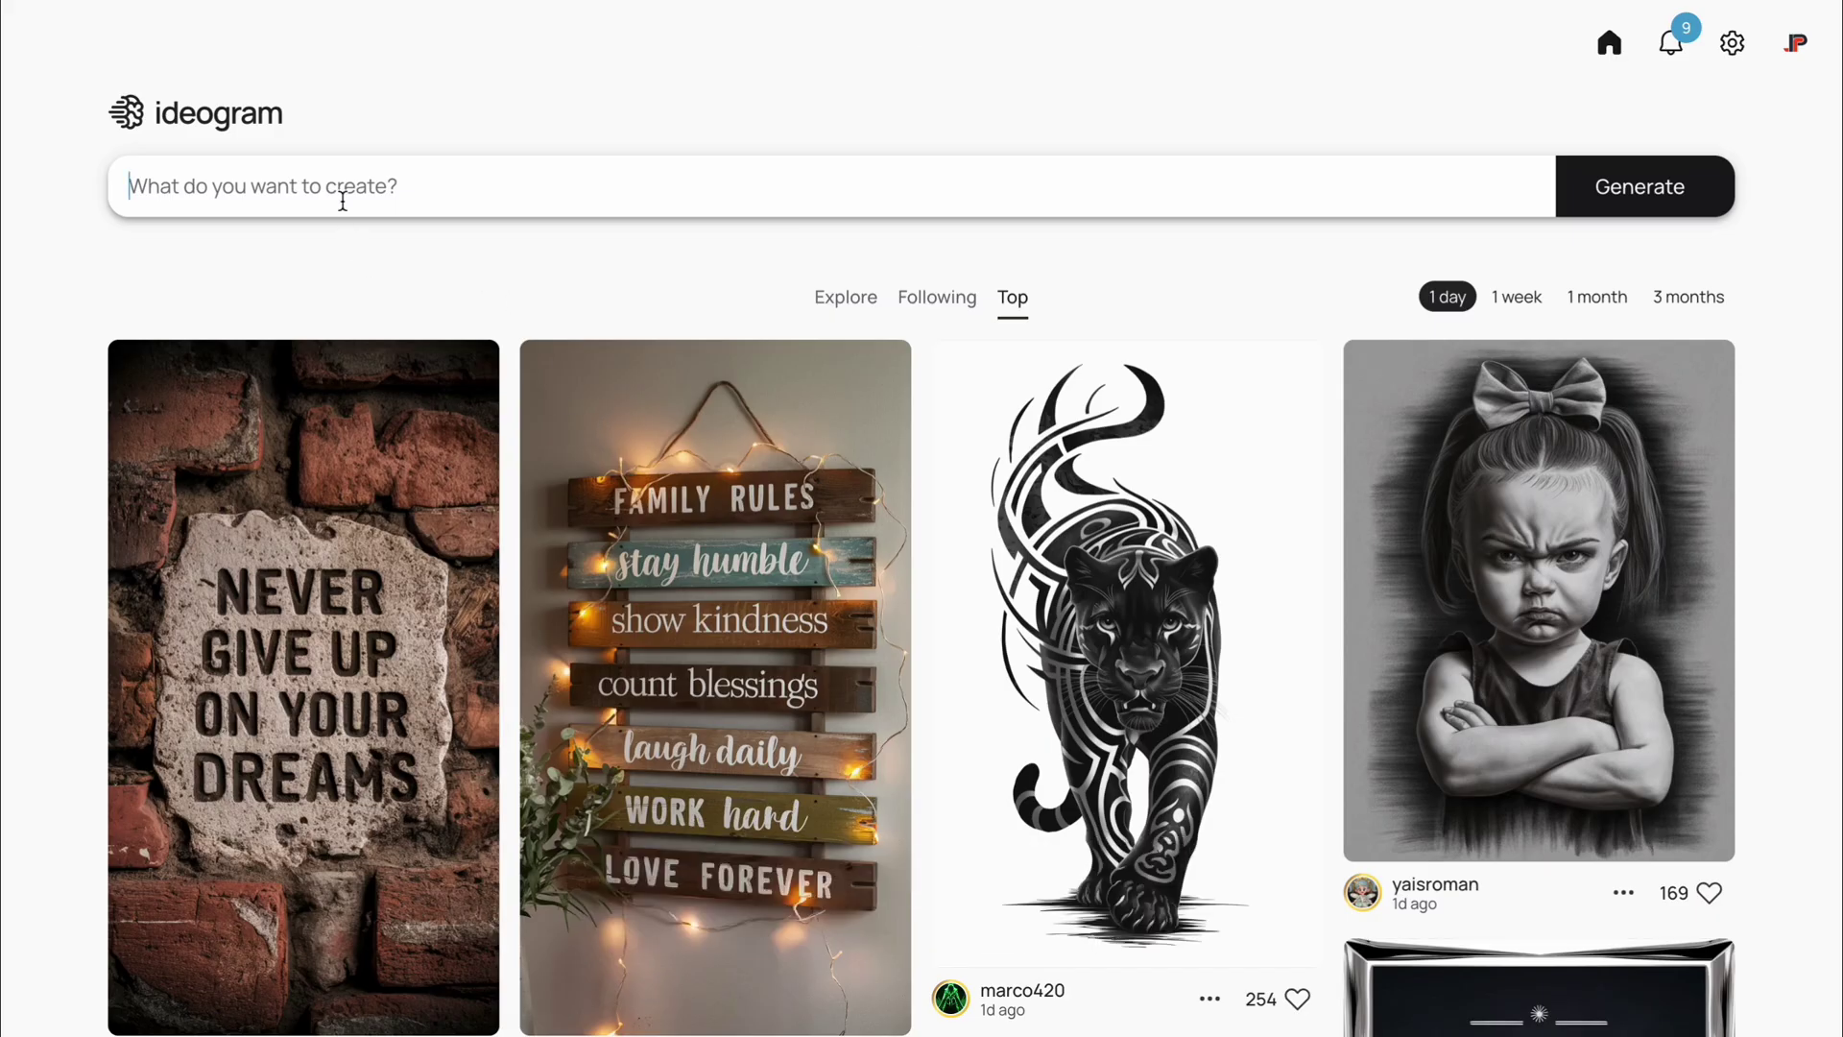
- In Ideogram, generate a colorful illustration of a handsome futuristic robot with headphones singing into a studio microphone, and open a singing-robot image
{"action": "left_click", "coordinate": [343, 200]}
{"action": "type", "text": "An illustration of a handsome futuristic robot. The robot is wearing headphones, and passionately singing into a studio microphone. The background is the studio, filled with sleek, modern studio equipments. colorful"}
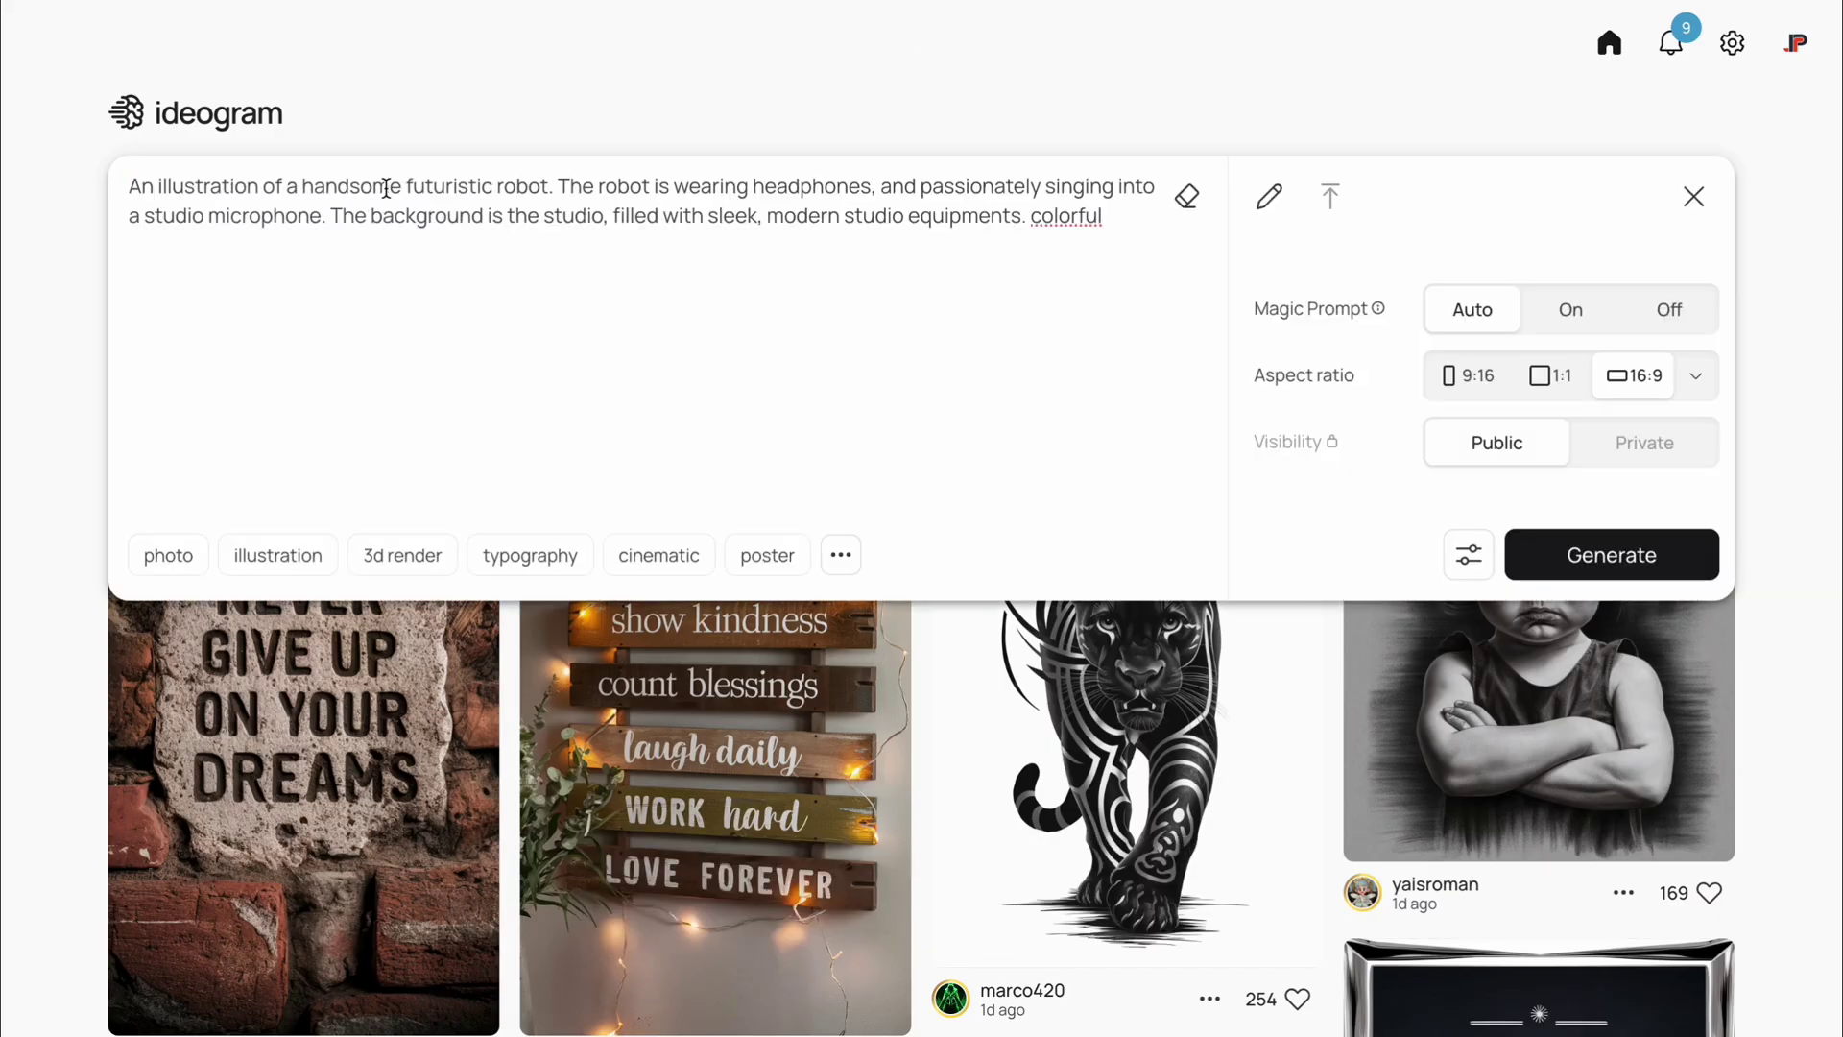
{"action": "left_click", "coordinate": [1642, 566]}
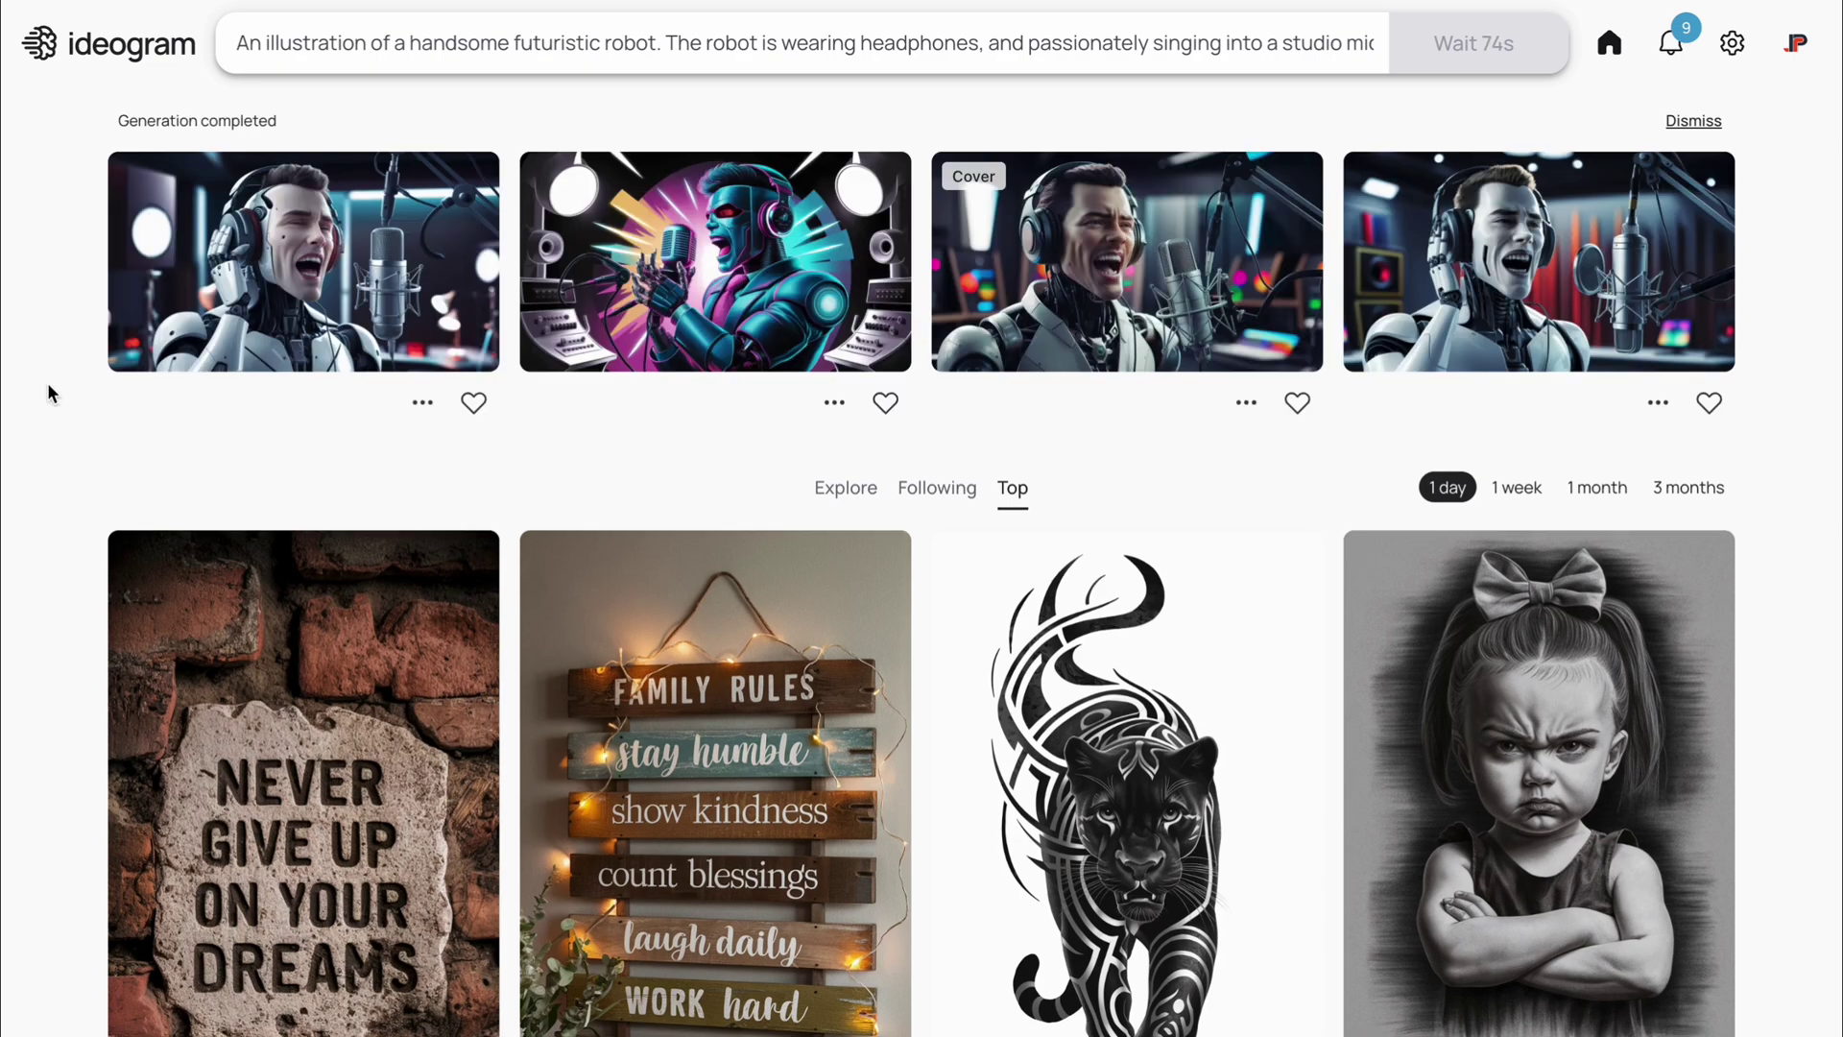
{"action": "left_click", "coordinate": [715, 288]}
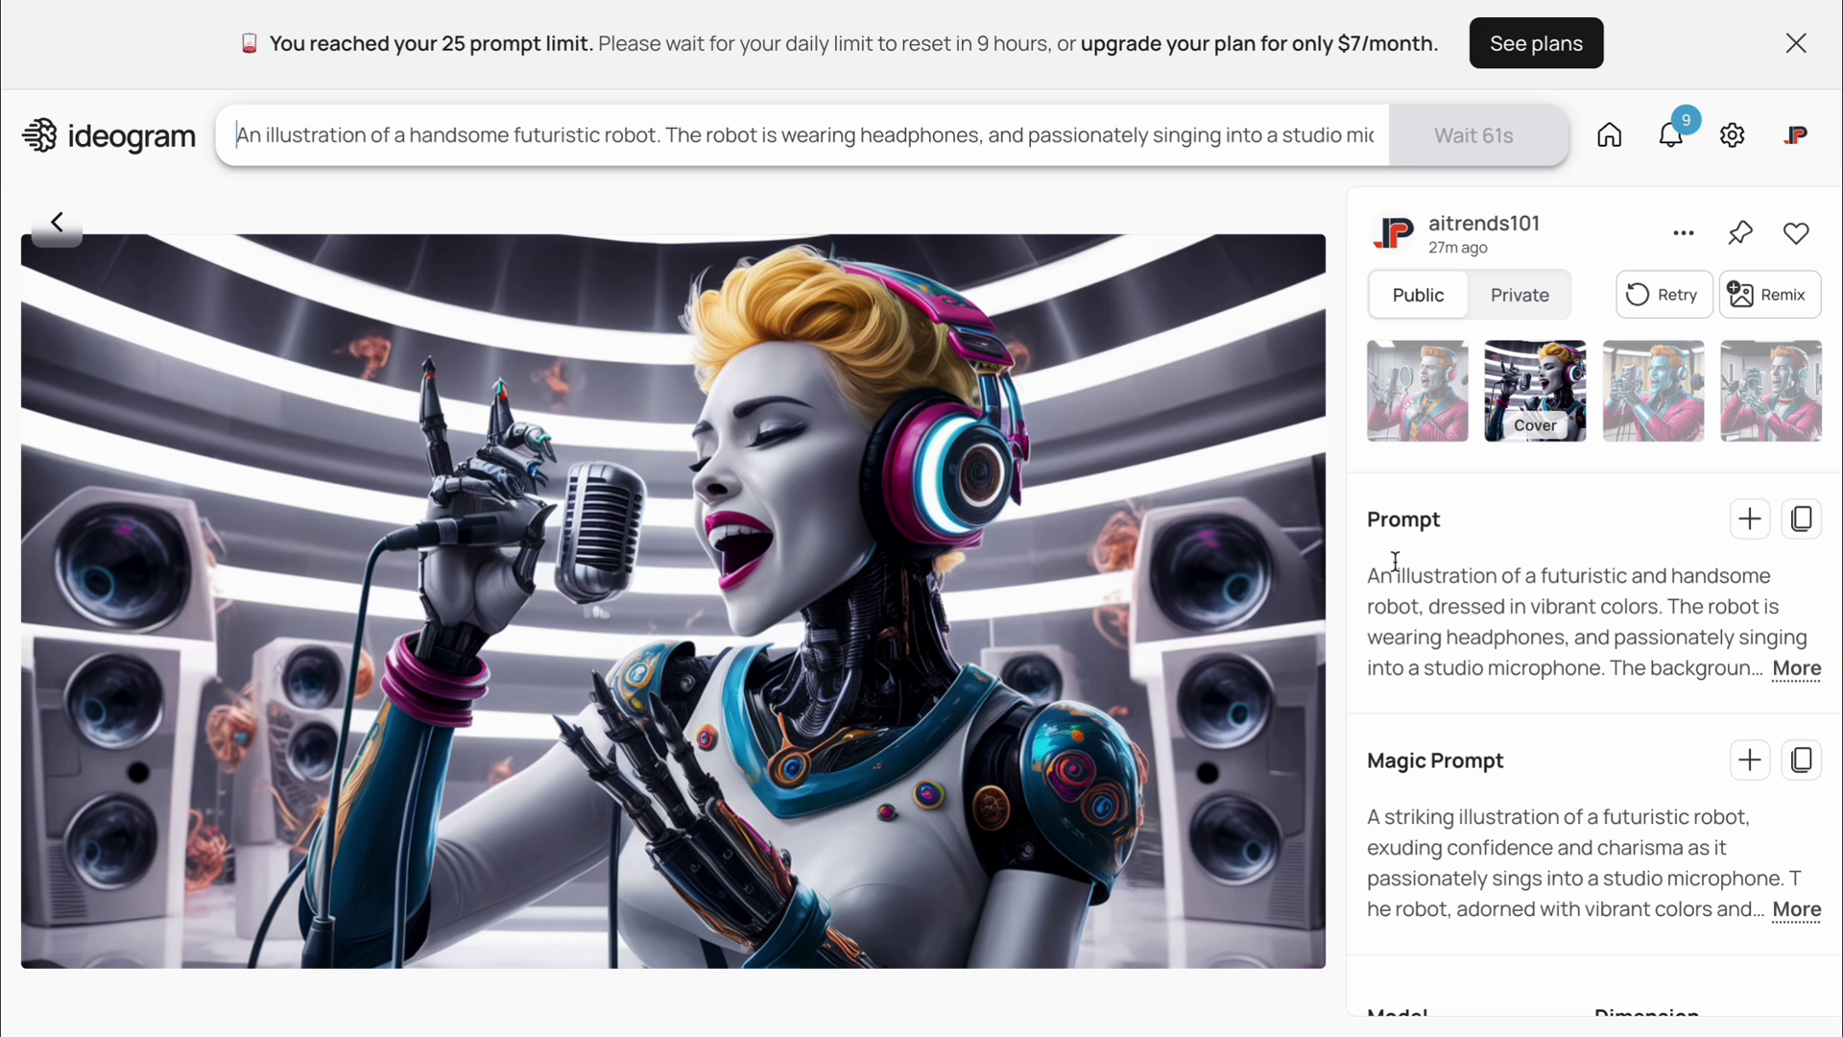
{"action": "left_click", "coordinate": [1799, 53]}
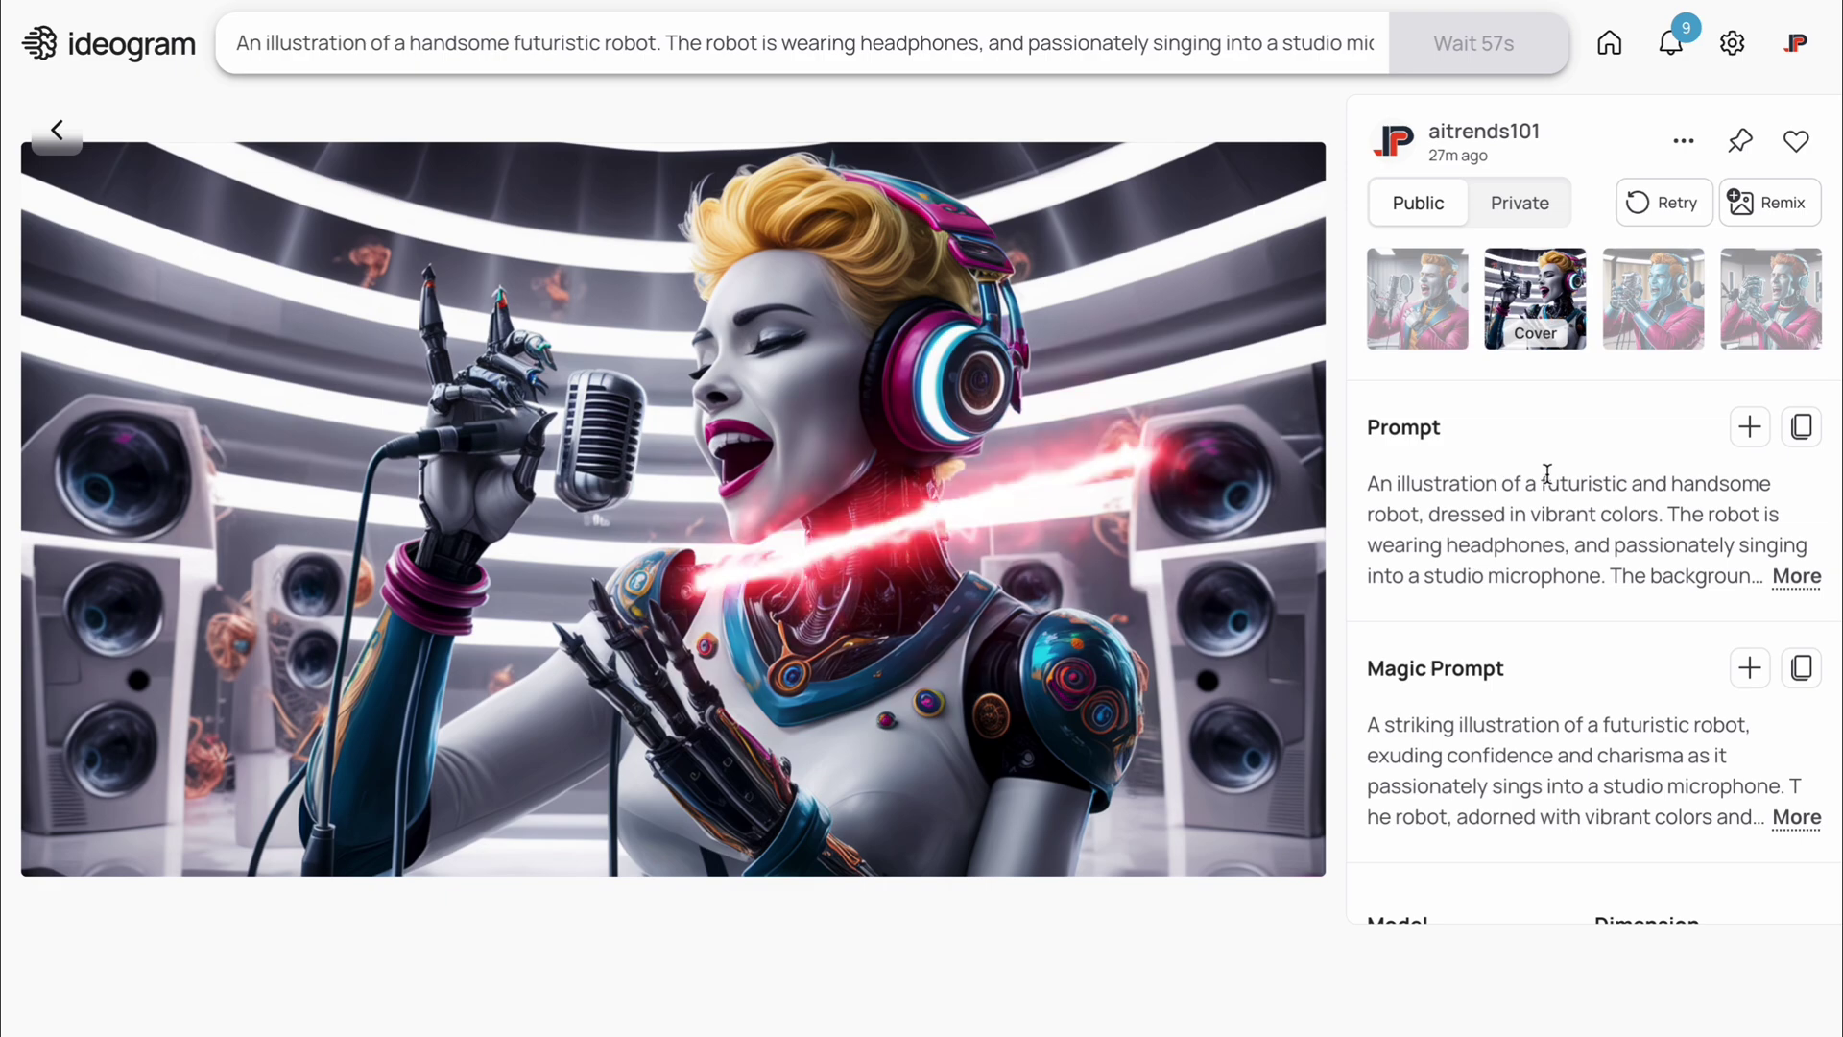